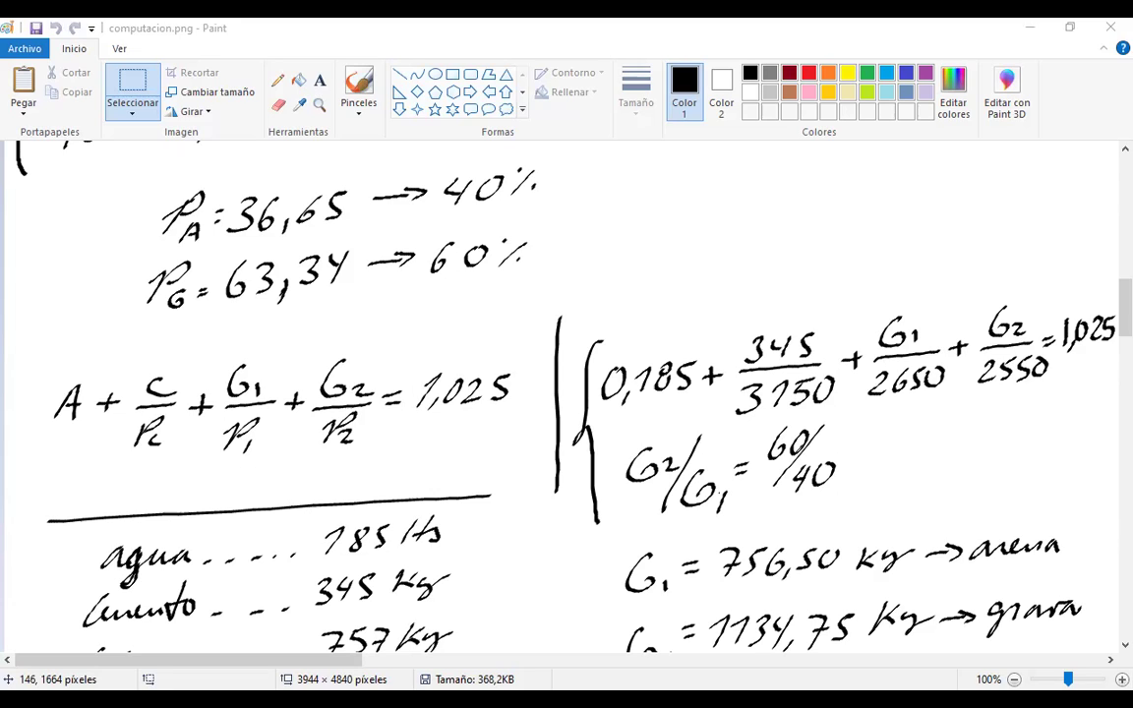
click(1028, 27)
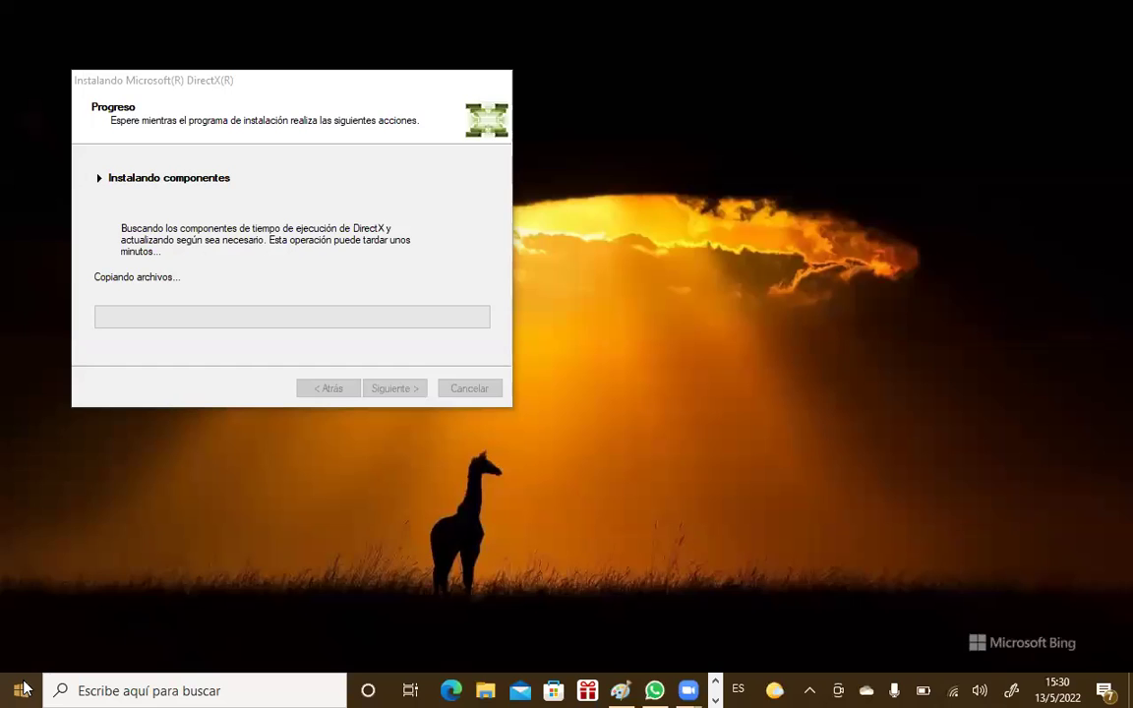
click(20, 691)
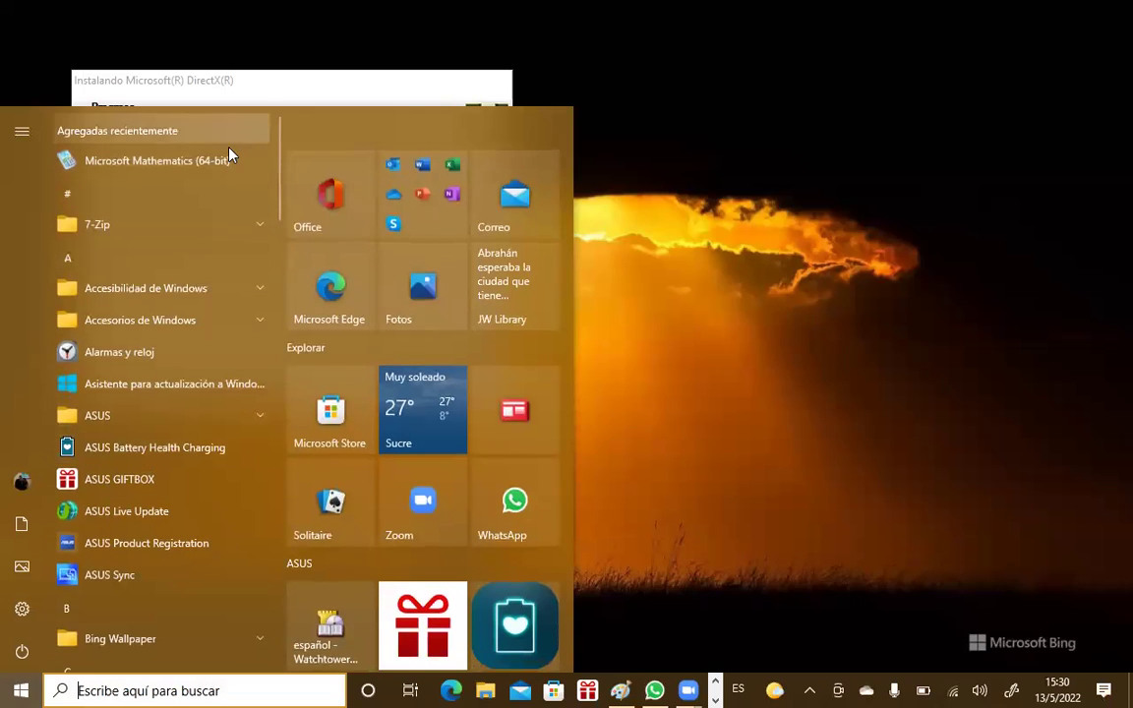
click(607, 594)
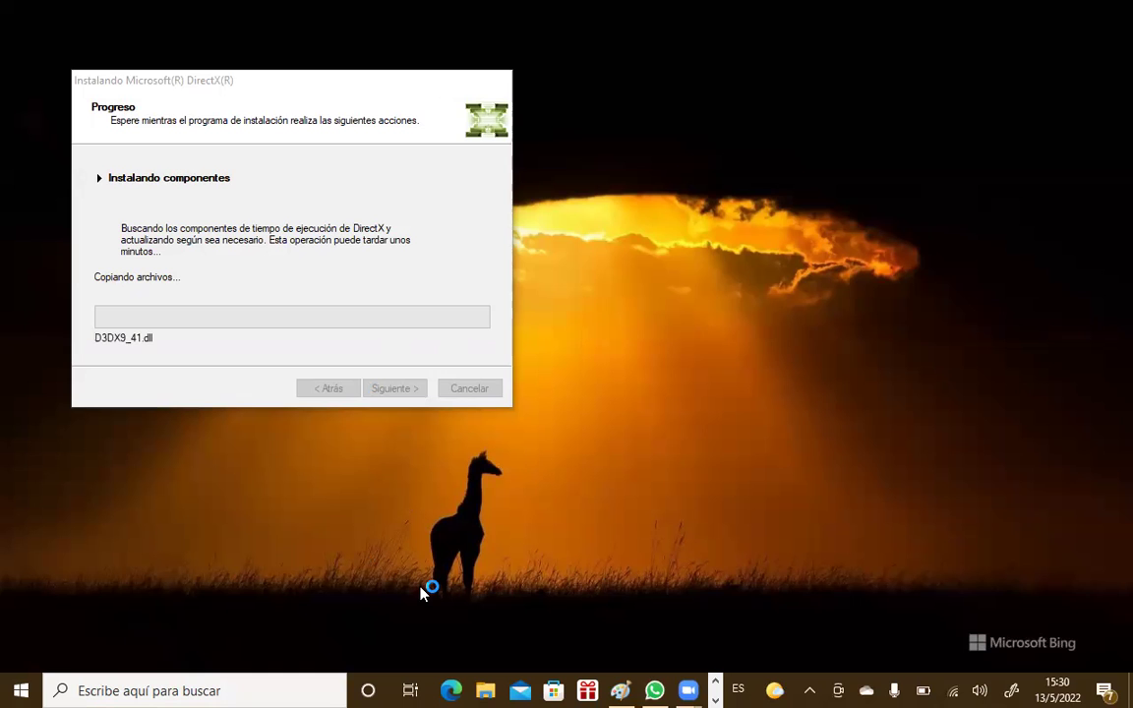
Bring the Paint window with computacion.png back and resize it to about half the screen's width at full height.
click(618, 690)
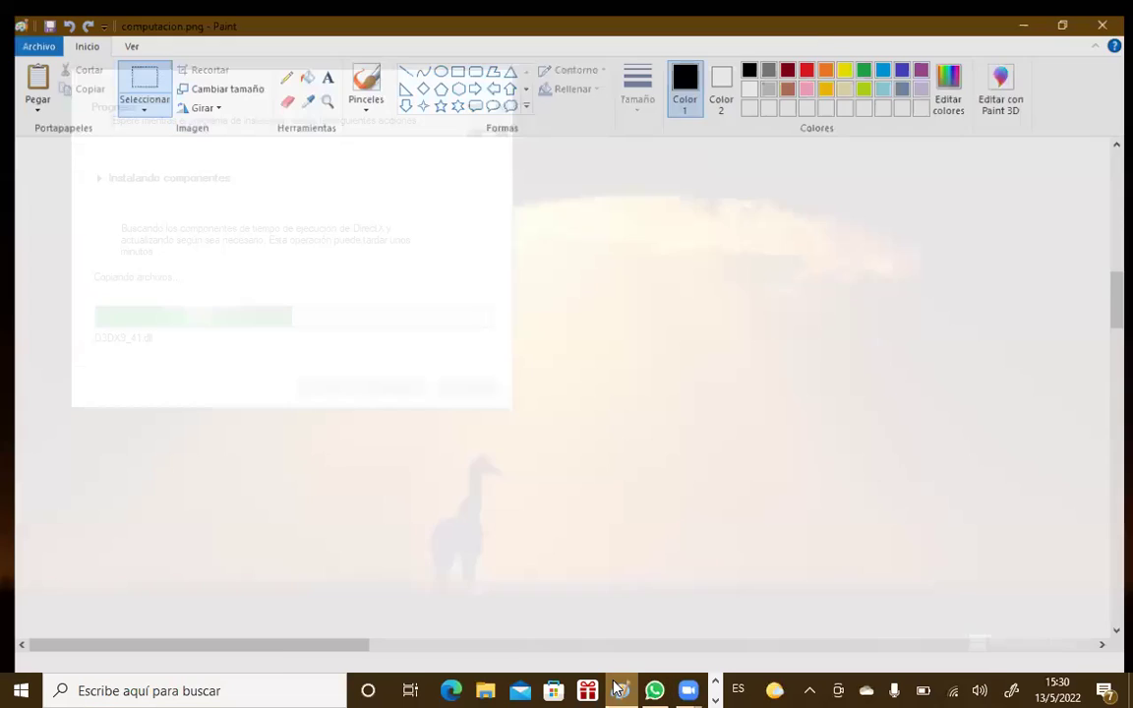
click(1073, 14)
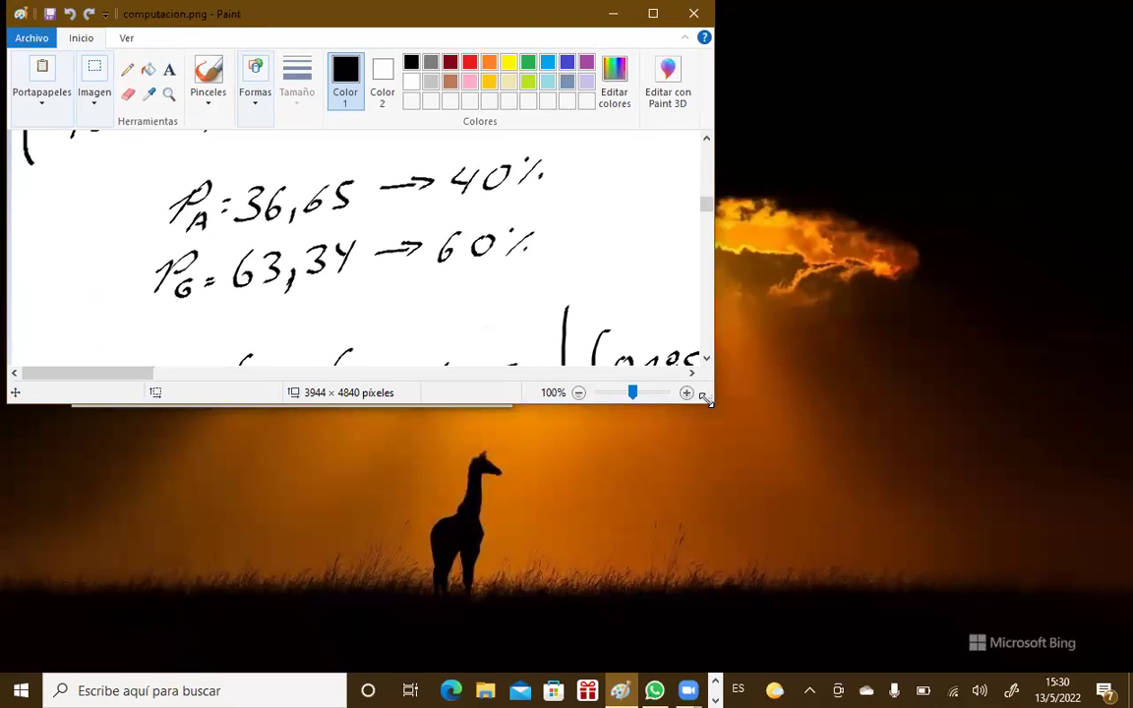
drag(709, 398, 597, 669)
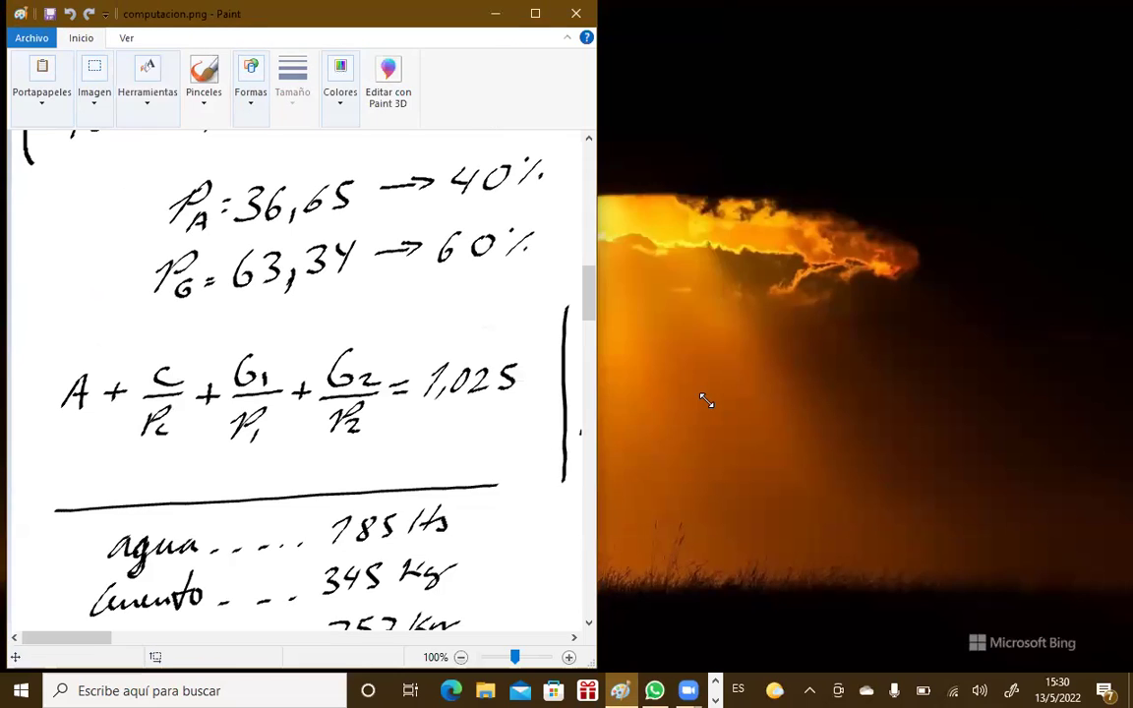
Finish the DirectX installation and close the Microsoft Mathematics 4.0 thank-you dialog.
click(715, 700)
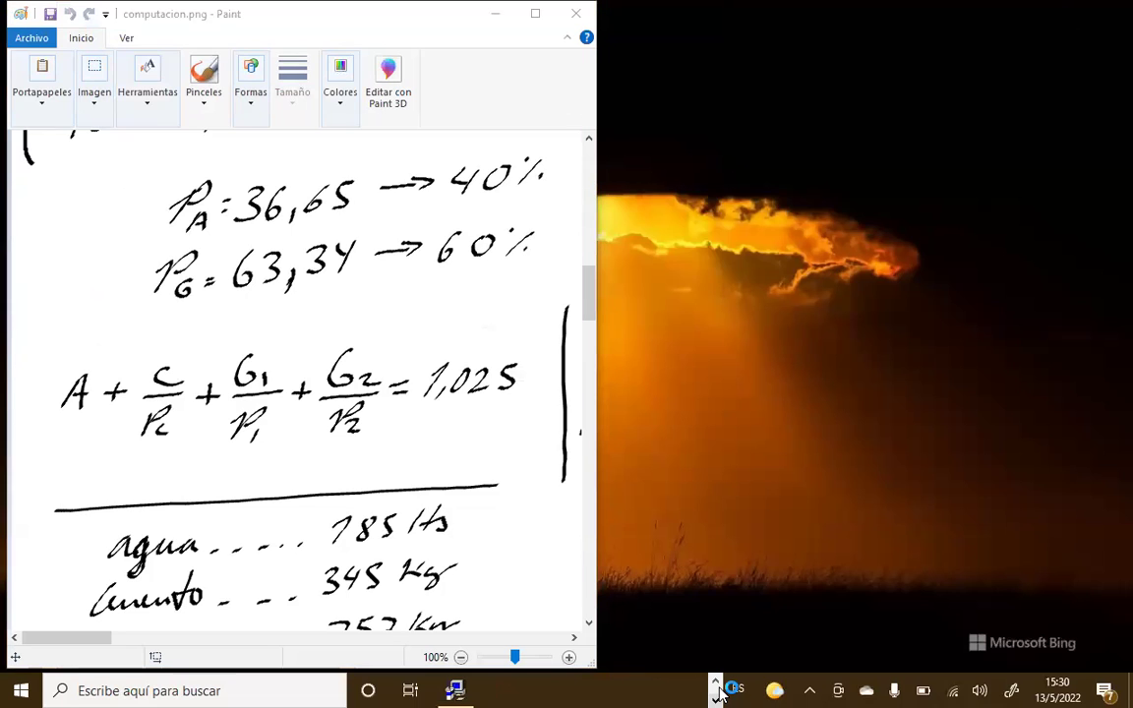
click(458, 692)
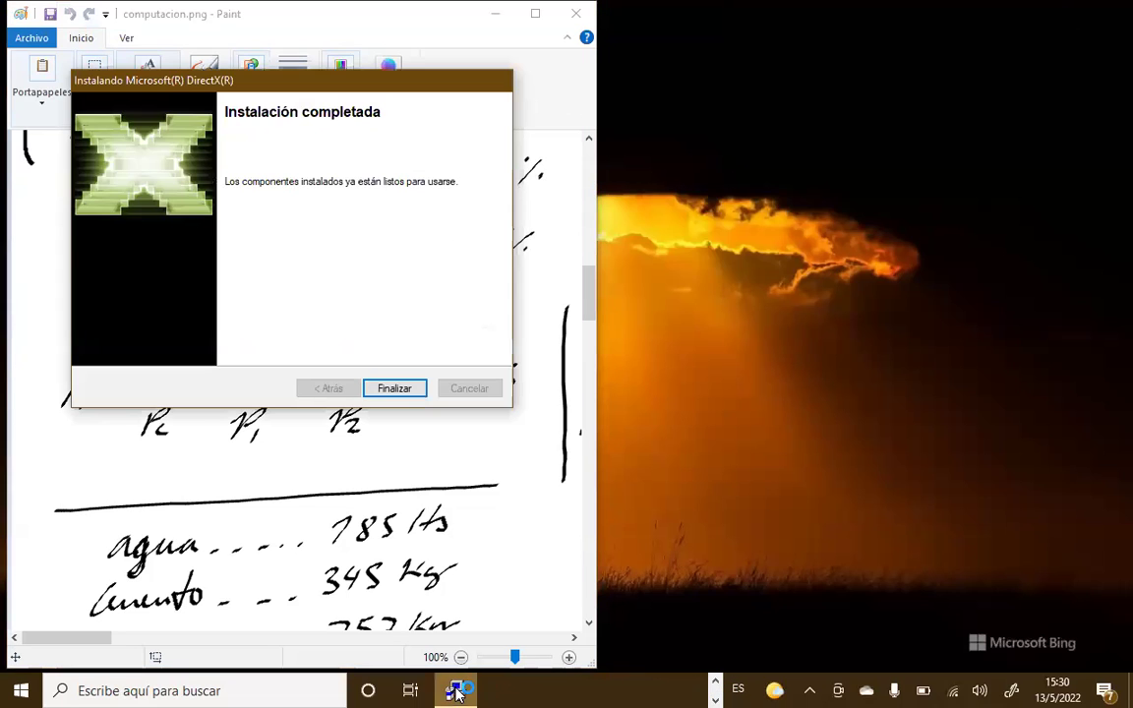
click(393, 392)
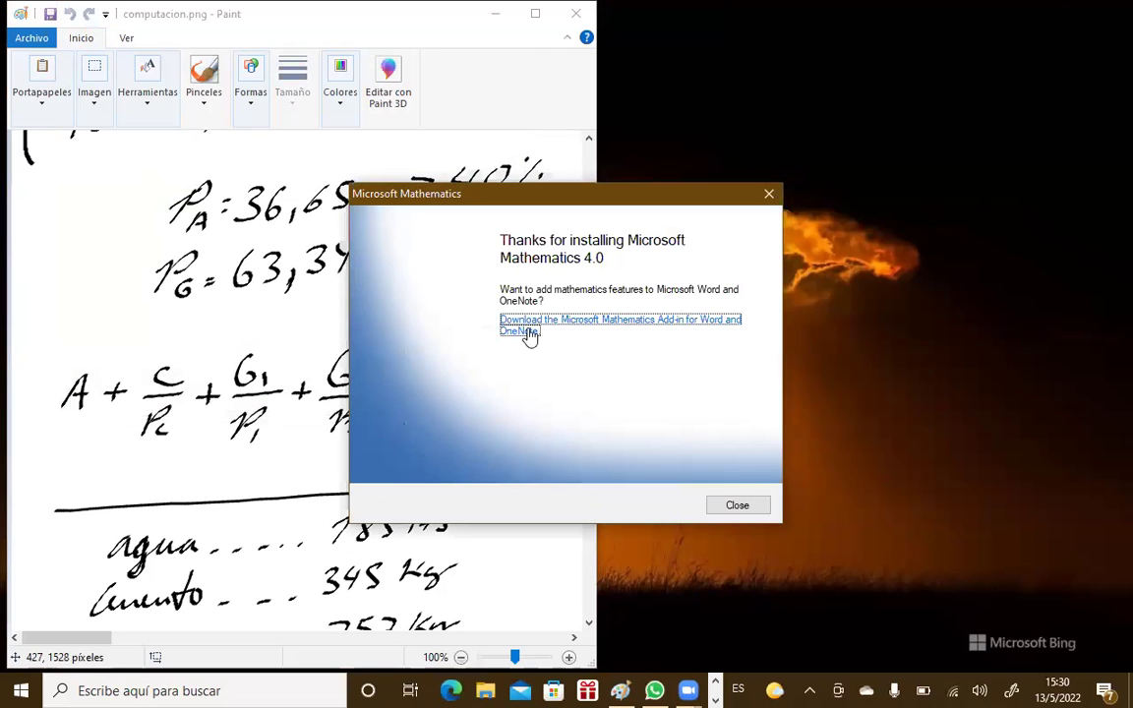
click(752, 508)
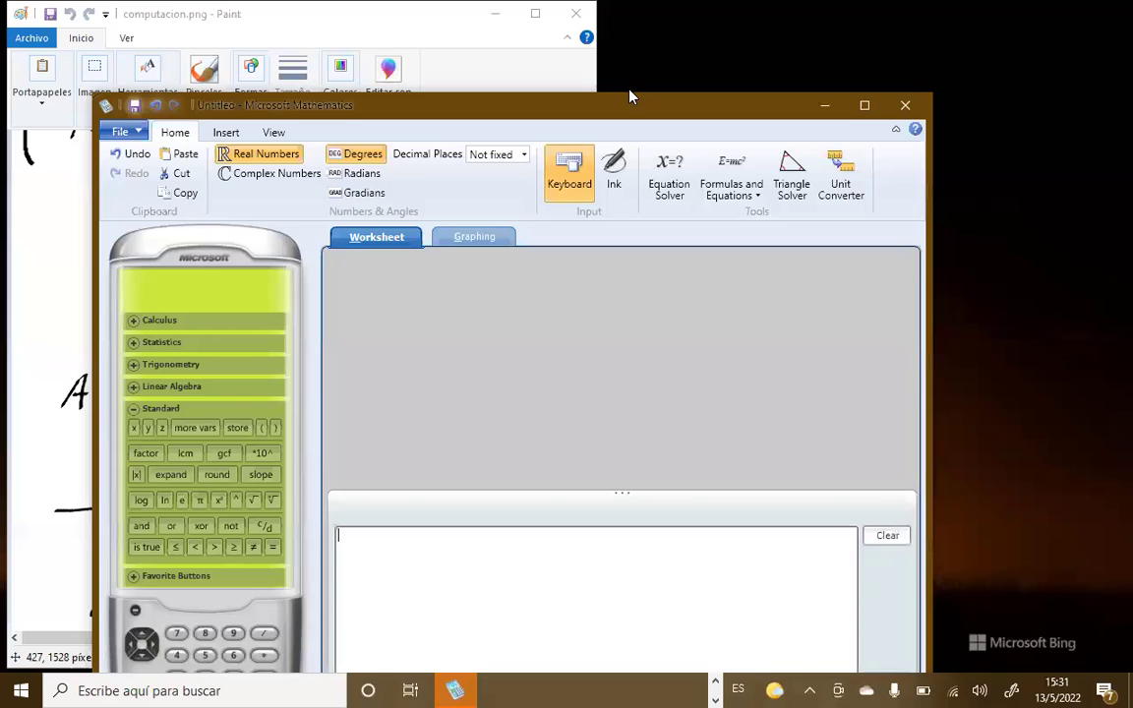
Place the Microsoft Mathematics window beside the Paint notes so that it fills the other half of the screen.
drag(631, 97, 824, 8)
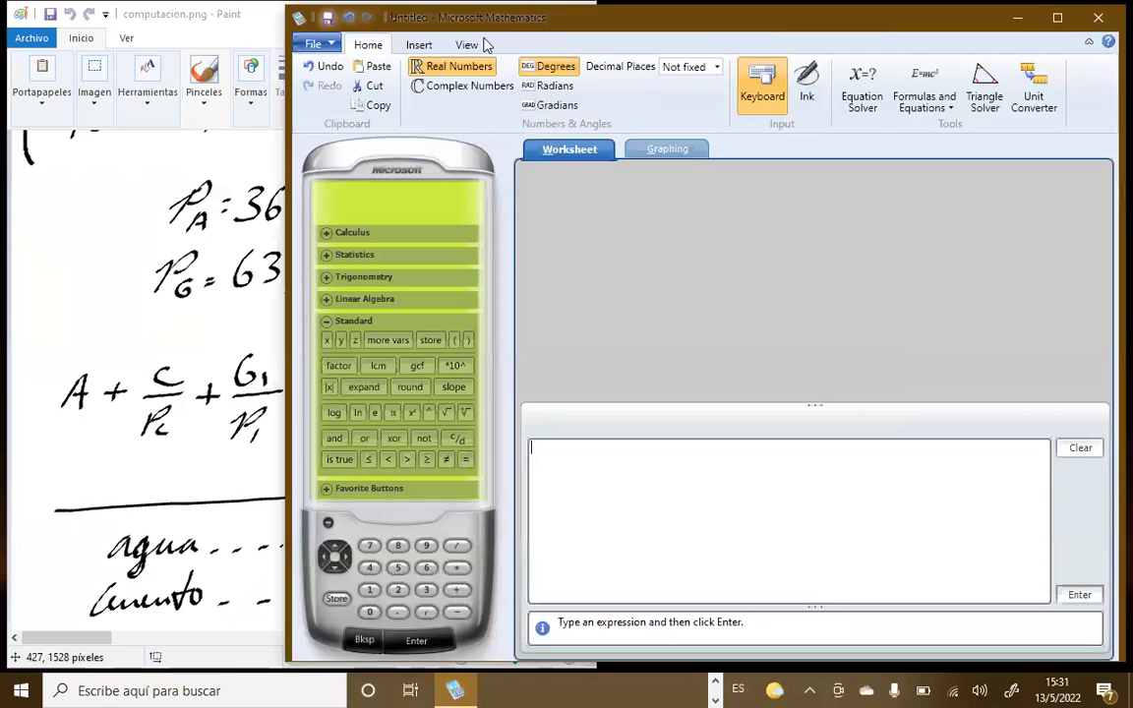
click(283, 12)
click(765, 24)
key(super+Right)
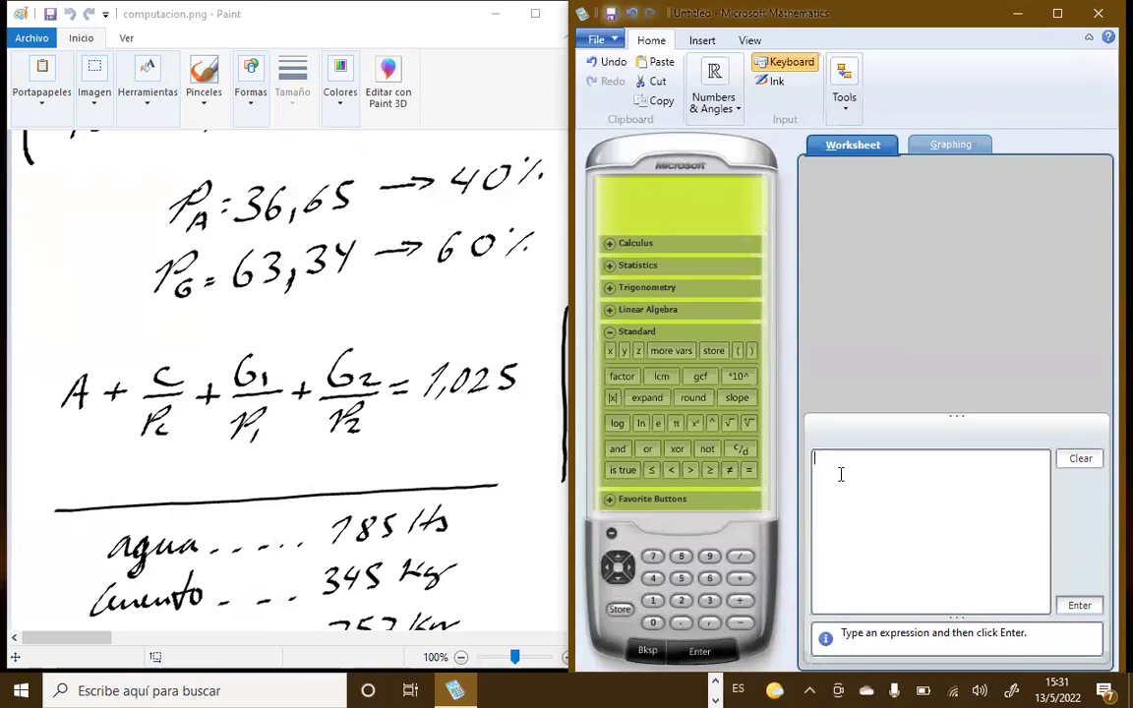
Start the expression with A + and switch the input language to Español (Estados Unidos).
text(a)
key(BackSpace)
text(A)
click(738, 690)
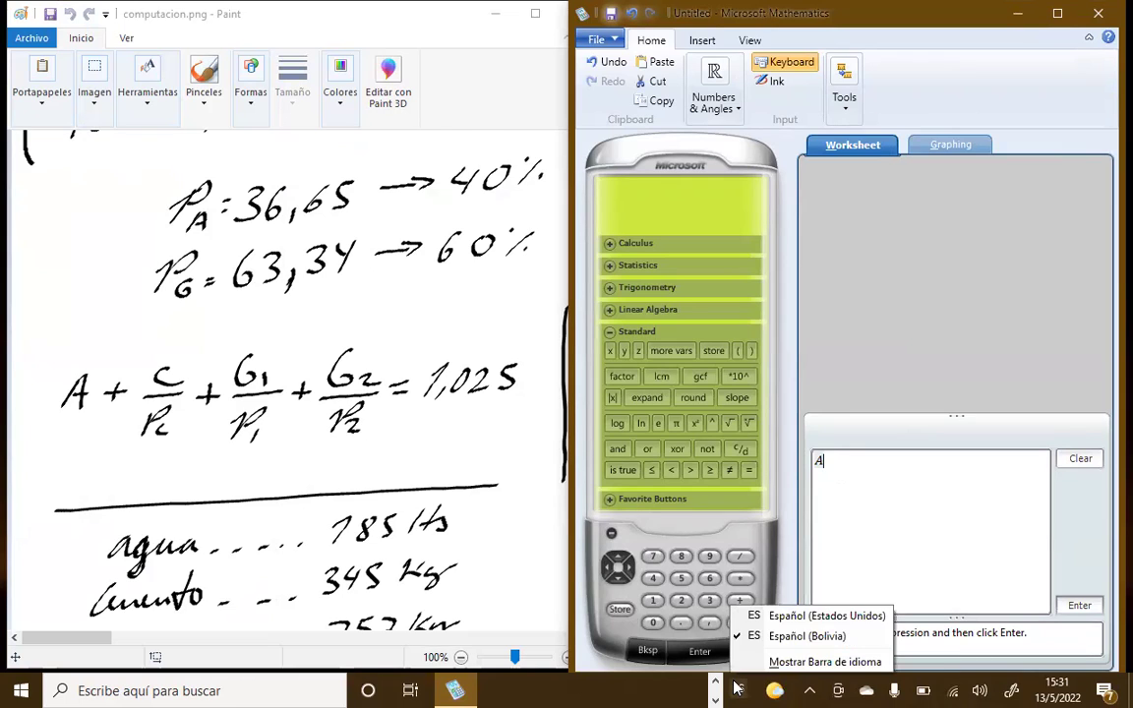
click(778, 616)
text(+)
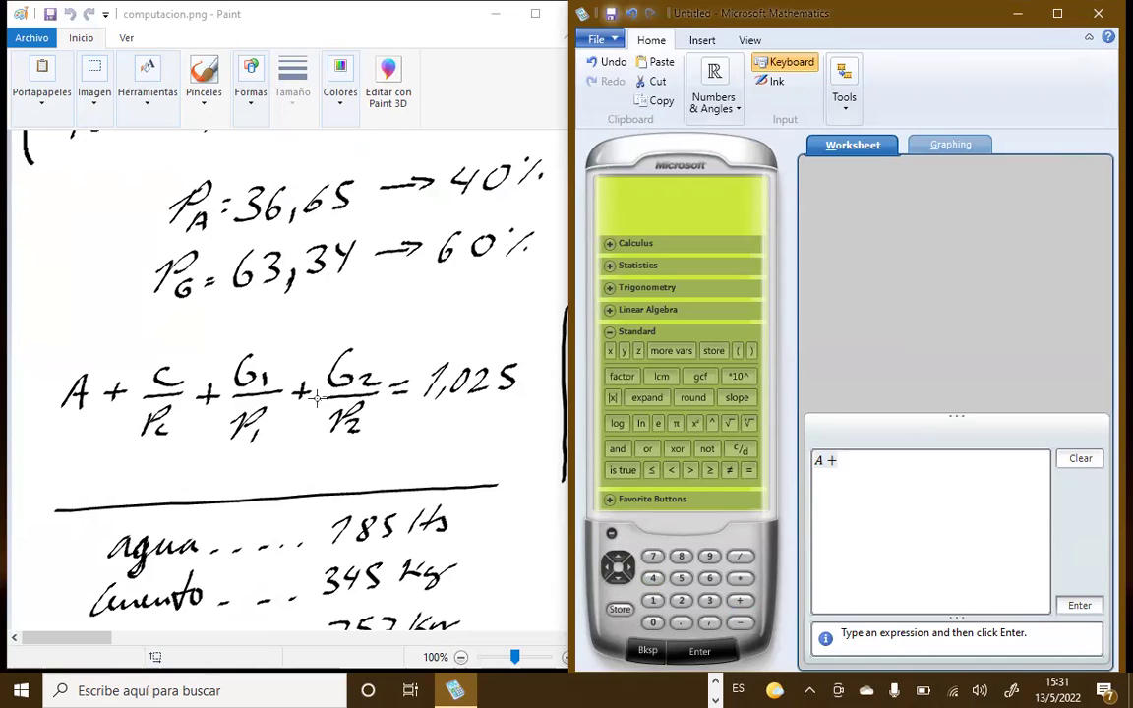
Add a fraction with C as numerator and c as denominator to the expression.
click(738, 450)
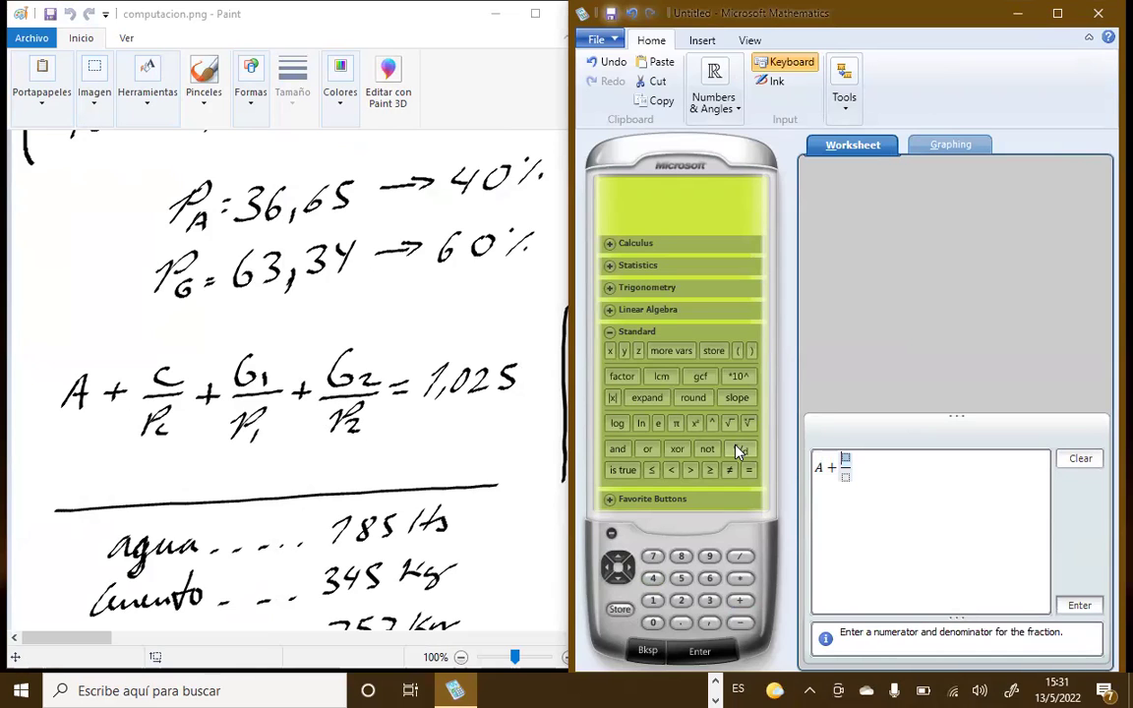
text(C/)
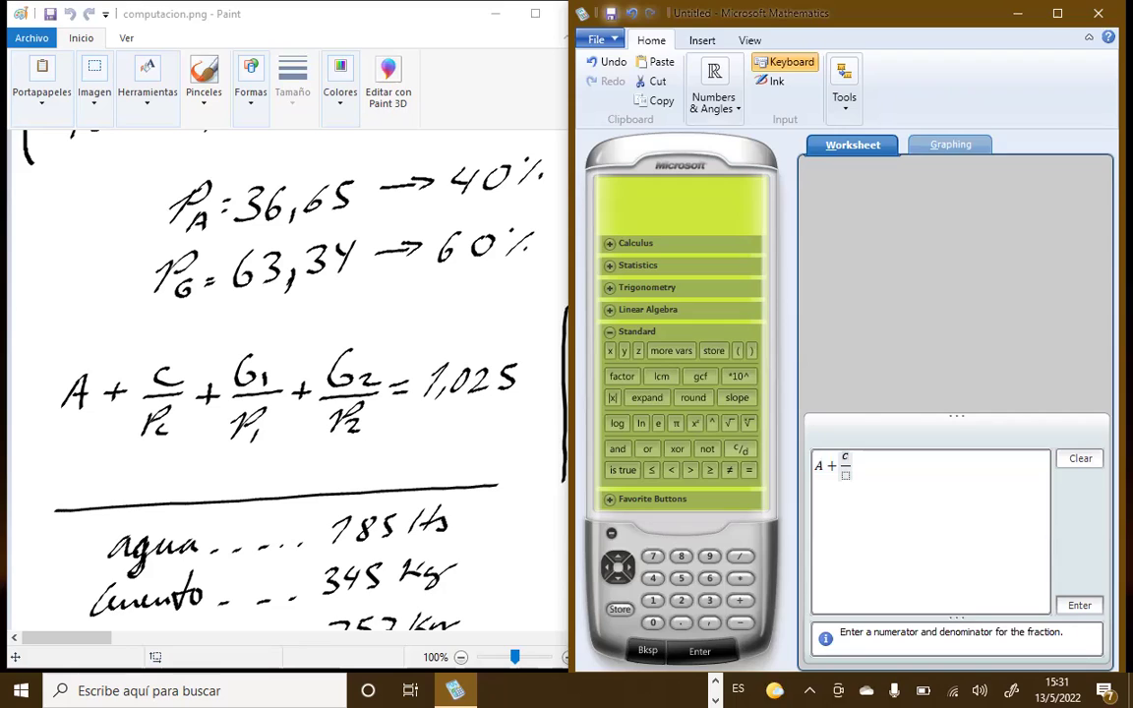
click(845, 478)
text(P)
key(BackSpace)
text(c )
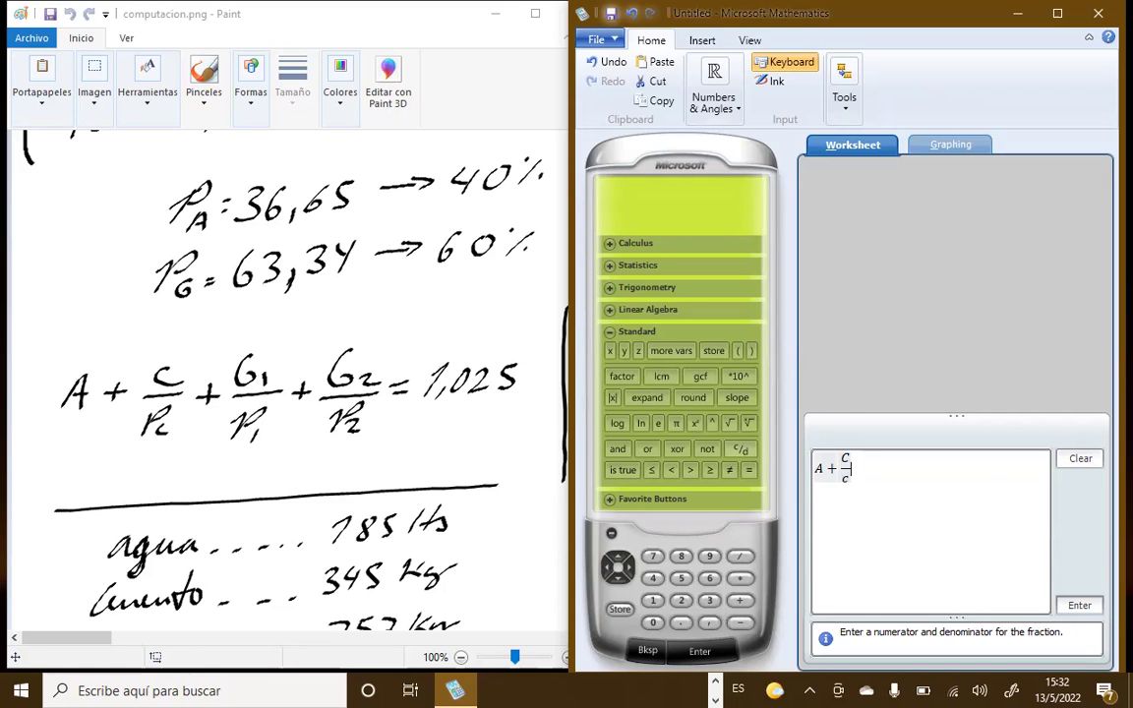
Add the fraction G1 over P1 to the expression, followed by another plus sign.
text(+)
click(737, 450)
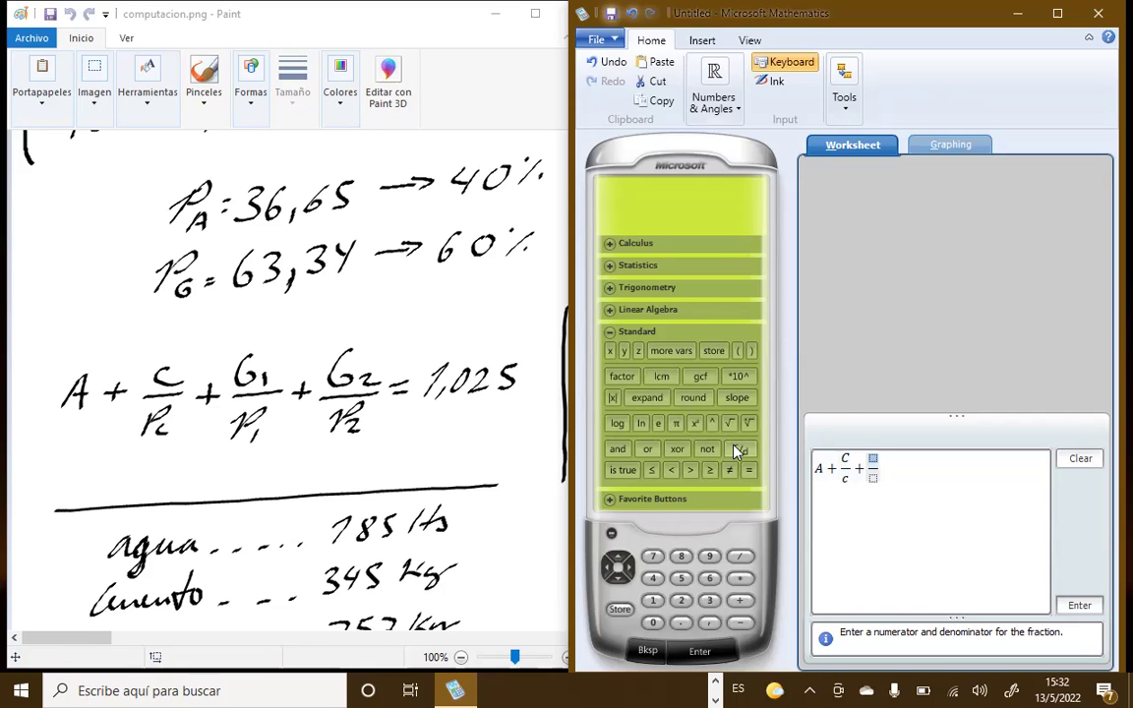
text(G1/)
key(Down)
text(P1)
key(Up)
key(Right)
text(+)
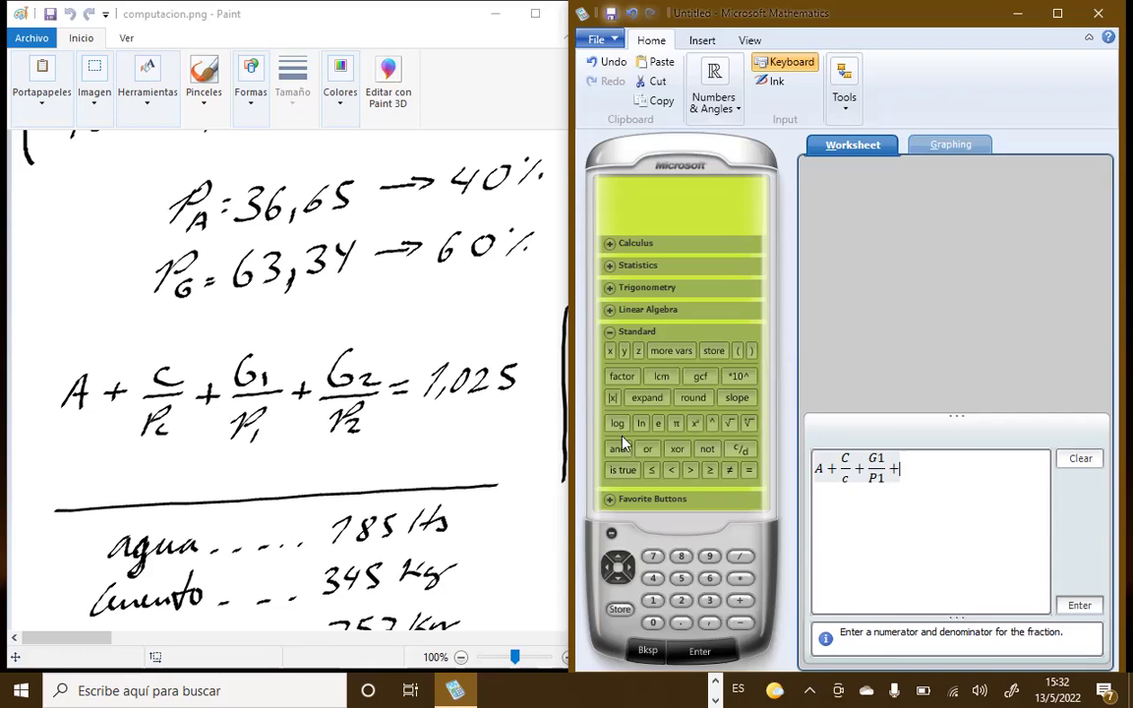
Append the fraction G2 over P2 to the expression.
click(740, 450)
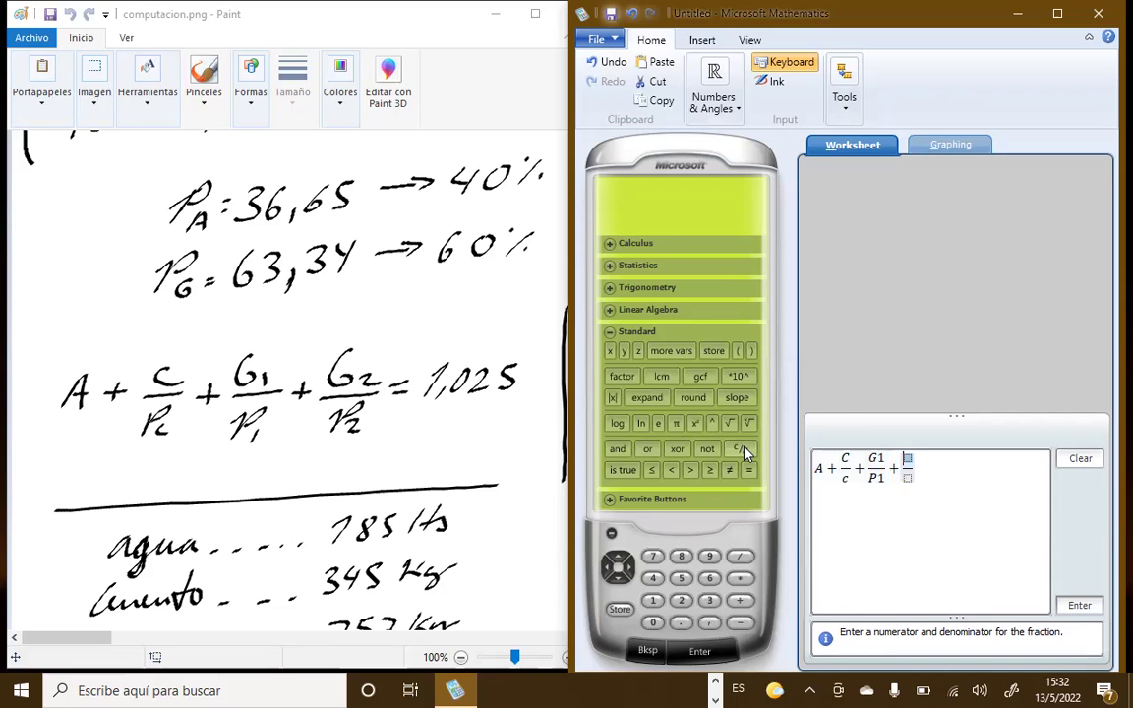
text(G2/)
key(Down)
text(P2)
key(Right)
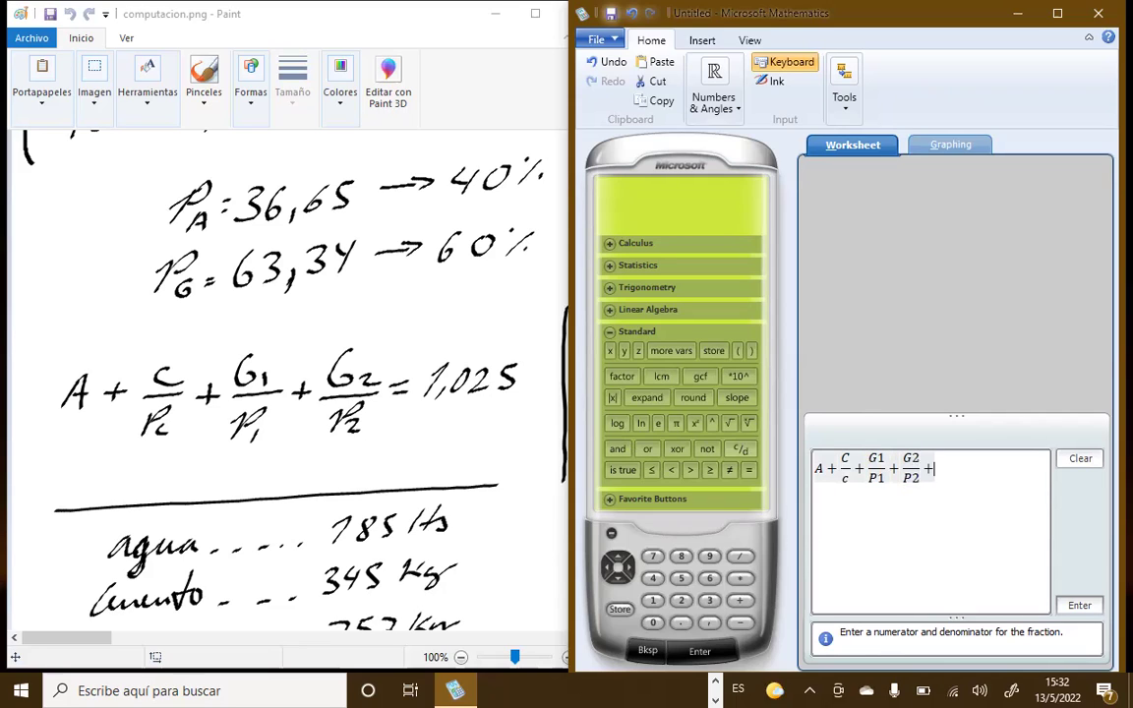
Complete the equation with = 1.025 and evaluate it.
text(= 1)
mouse_move(708, 9)
mouse_down()
mouse_move(638, 34)
mouse_move(706, 13)
mouse_up()
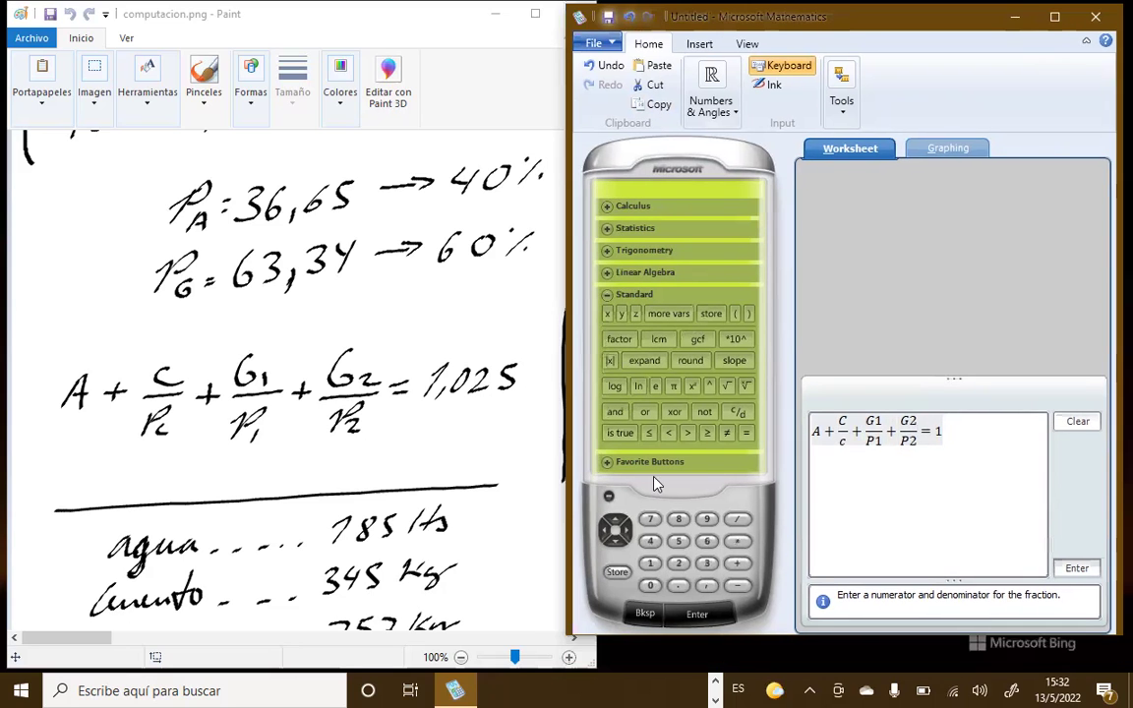
click(679, 586)
text(025)
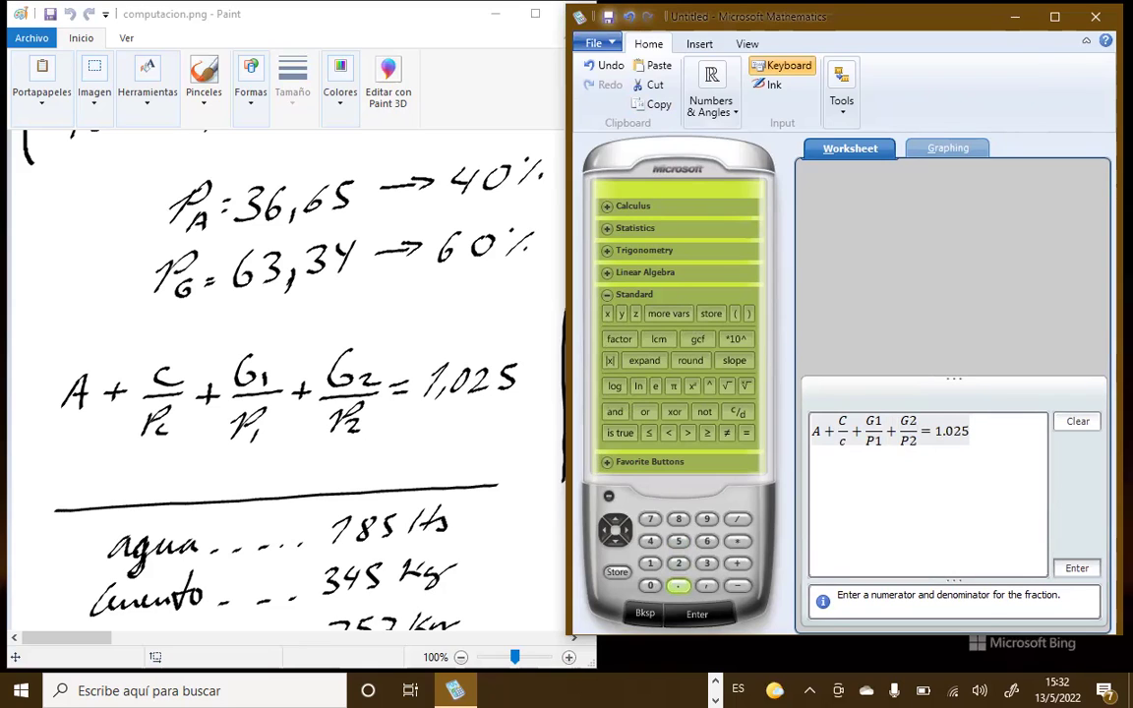
key(Return)
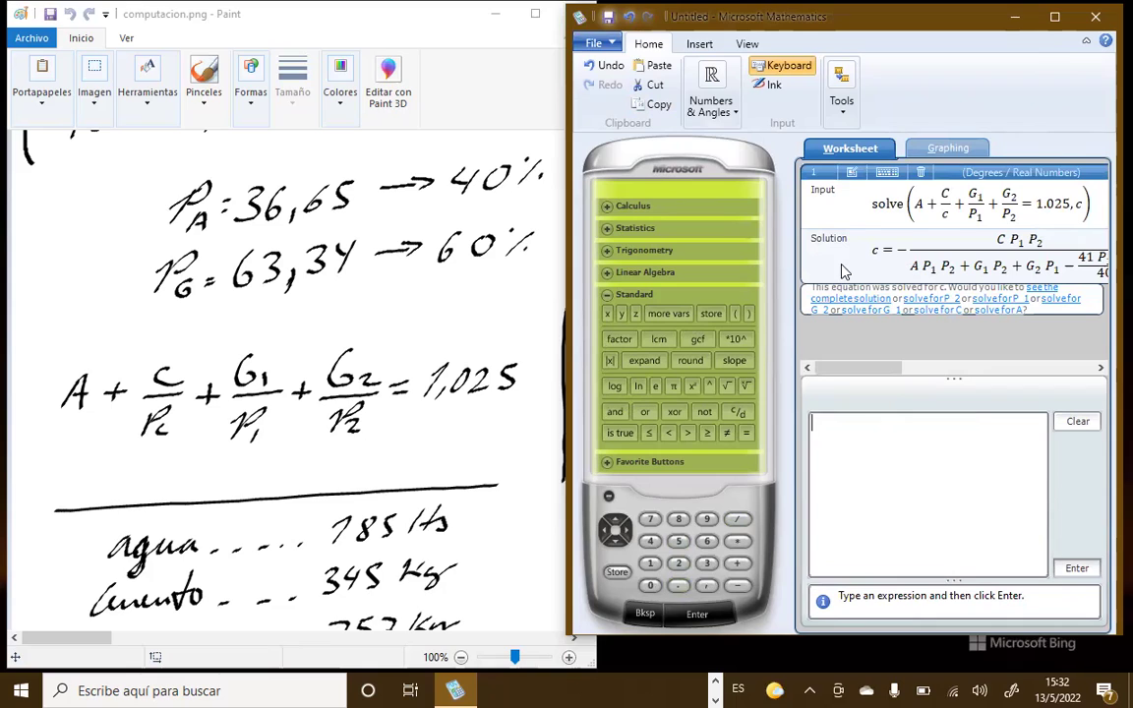
Delete the solved worksheet entry and begin the equation again with A + C/c +.
click(919, 173)
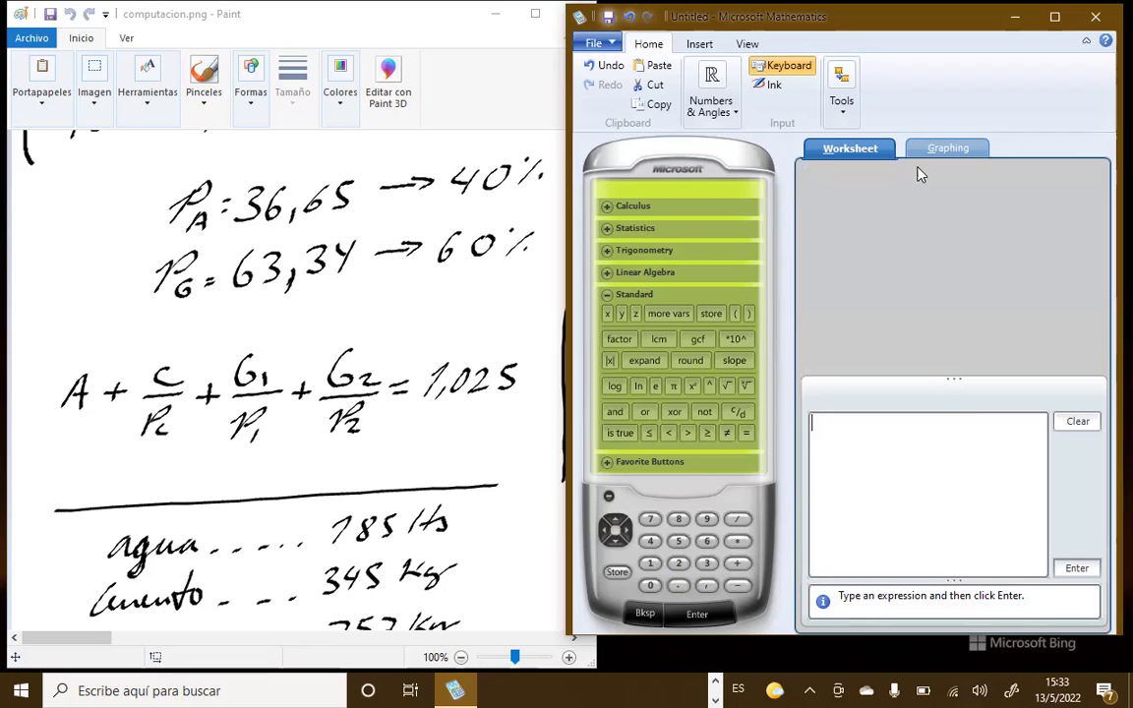
click(865, 453)
text(A+)
click(738, 411)
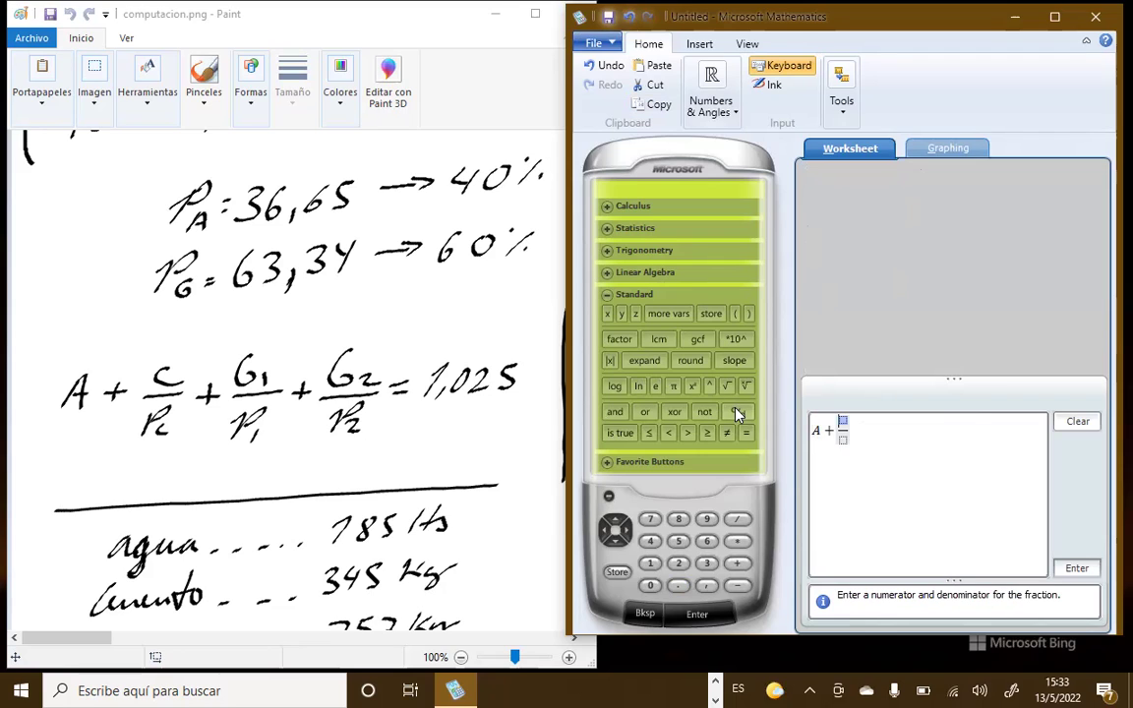
text(c)
key(Down)
text(c)
key(BackSpace)
text(c)
key(Right)
text(+)
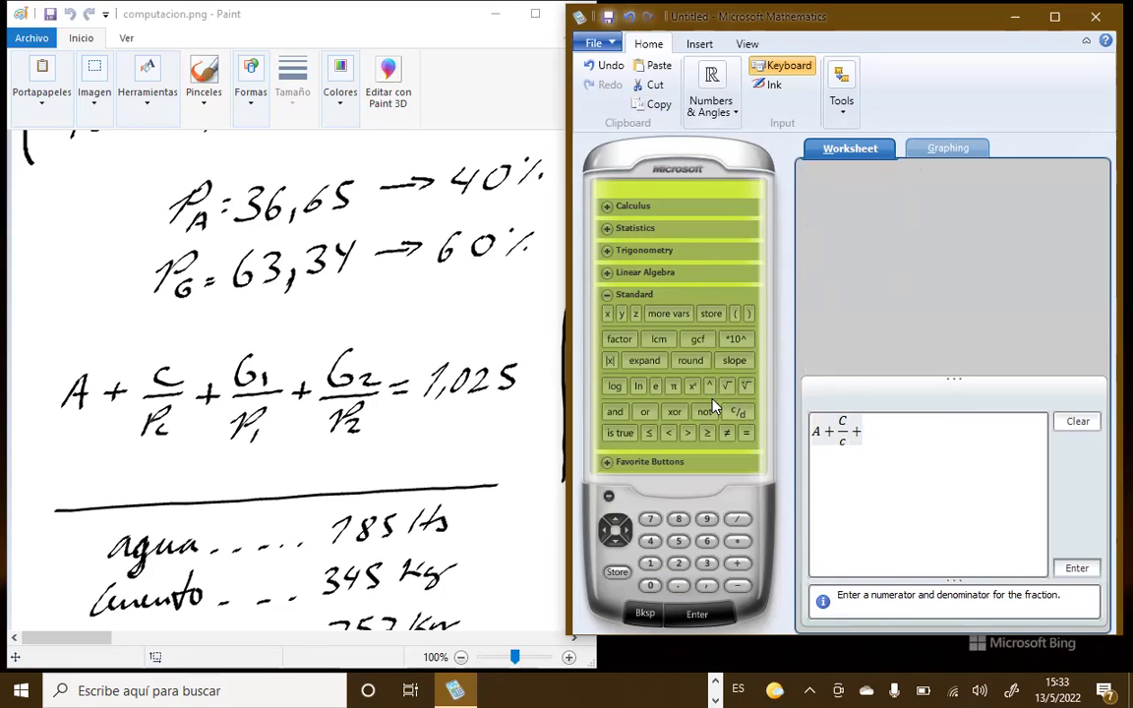
Insert the fraction G1 over P1 as the next term and follow it with a plus sign.
click(739, 413)
text(G1/)
key(Down)
text(P1)
key(Right)
text(+)
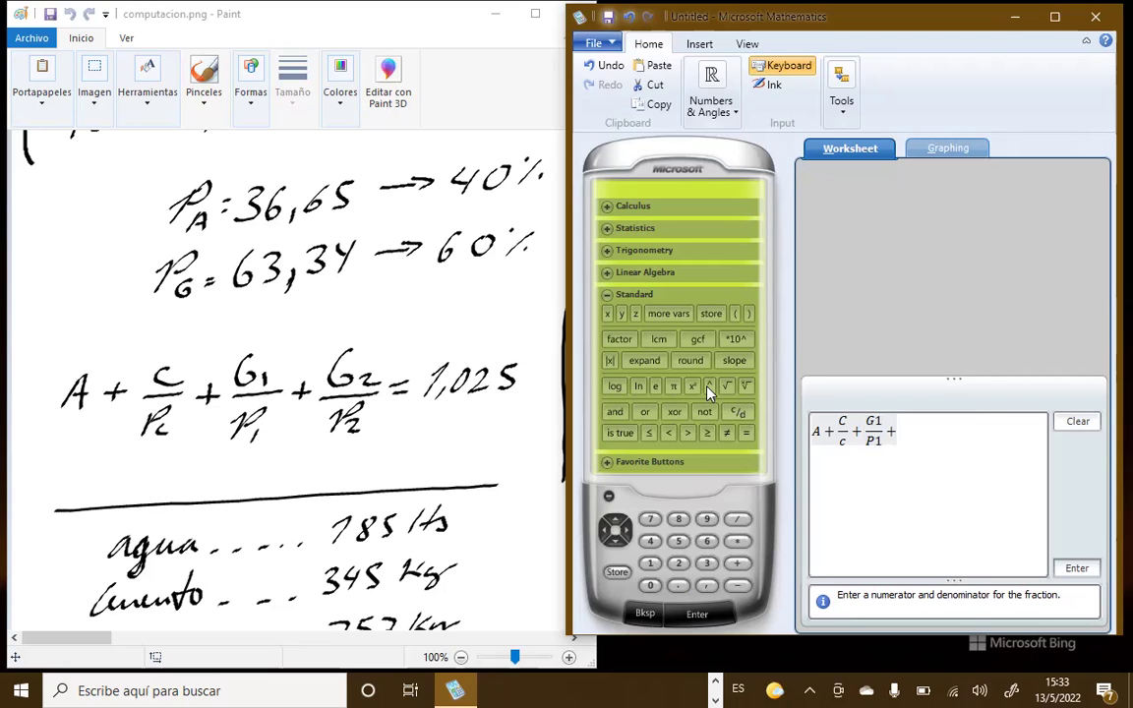
Insert the fraction G2 over P2 as the last term of the sum.
click(736, 414)
text(G1)
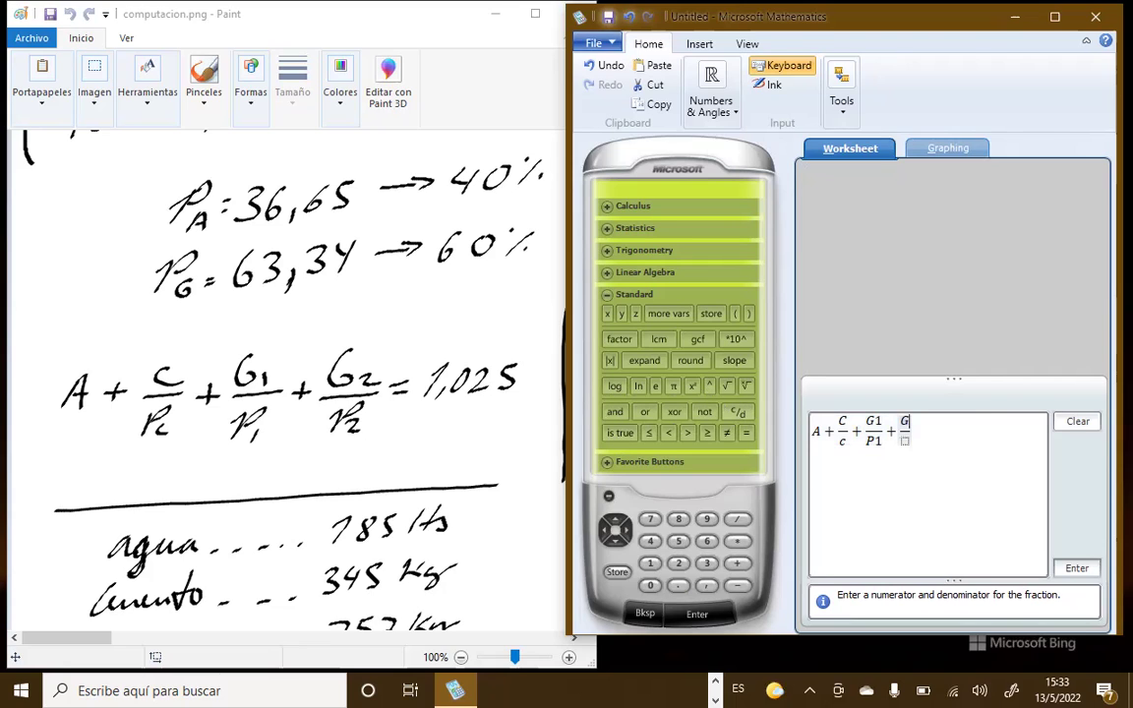
key(BackSpace)
text(2)
key(Down)
text(P2 +)
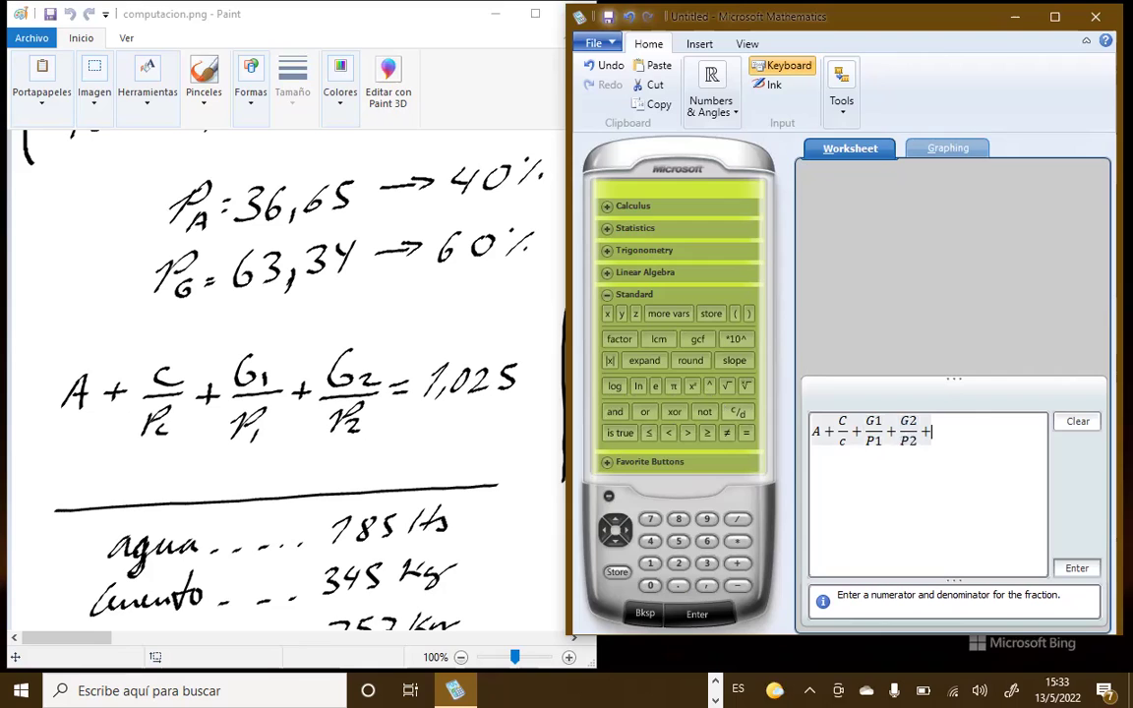
Set the sum equal to 1.025 and evaluate the equation in the worksheet.
key(BackSpace)
text(= 1.025)
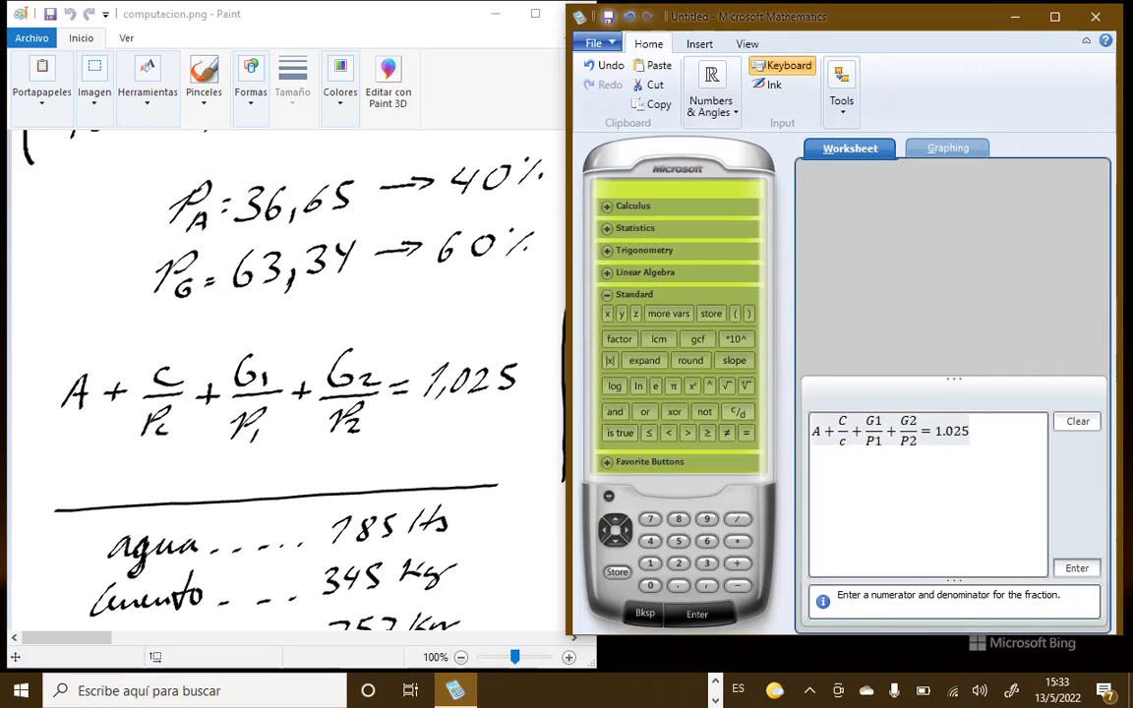
key(Return)
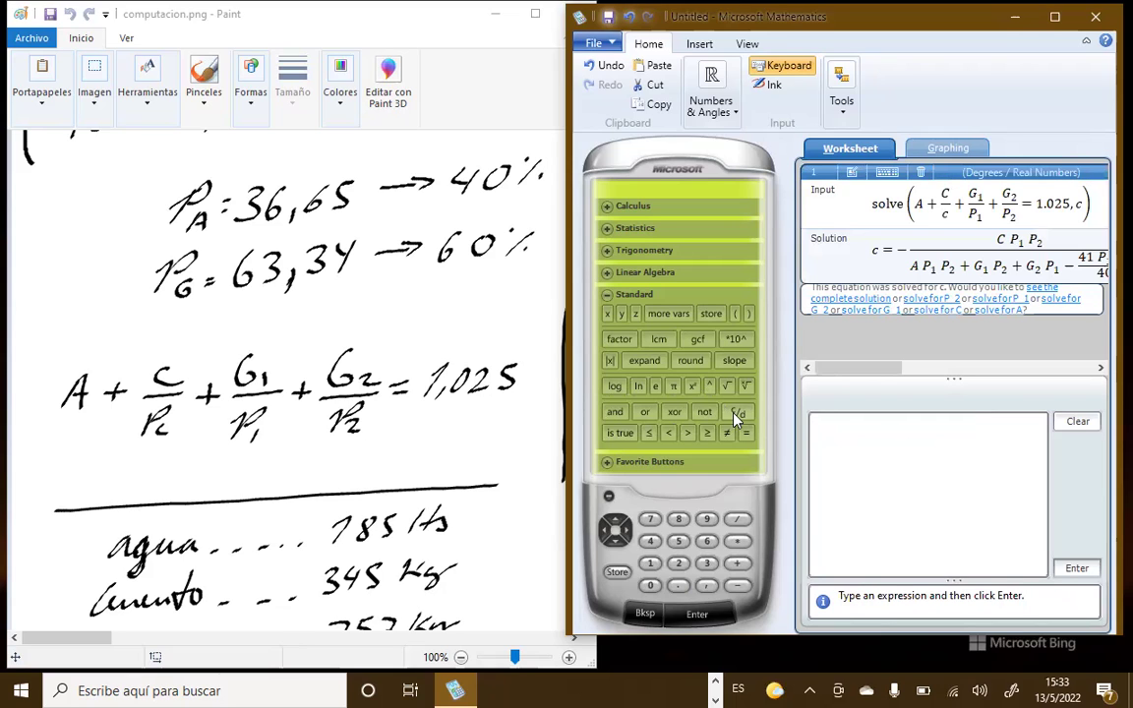
Enter the fraction G2 over G1 as the left side of a second equation, followed by an equals sign.
click(837, 425)
text(G2)
key(BackSpace)
key(BackSpace)
click(736, 411)
text(G2)
key(Down)
text(G1)
click(830, 421)
text(=)
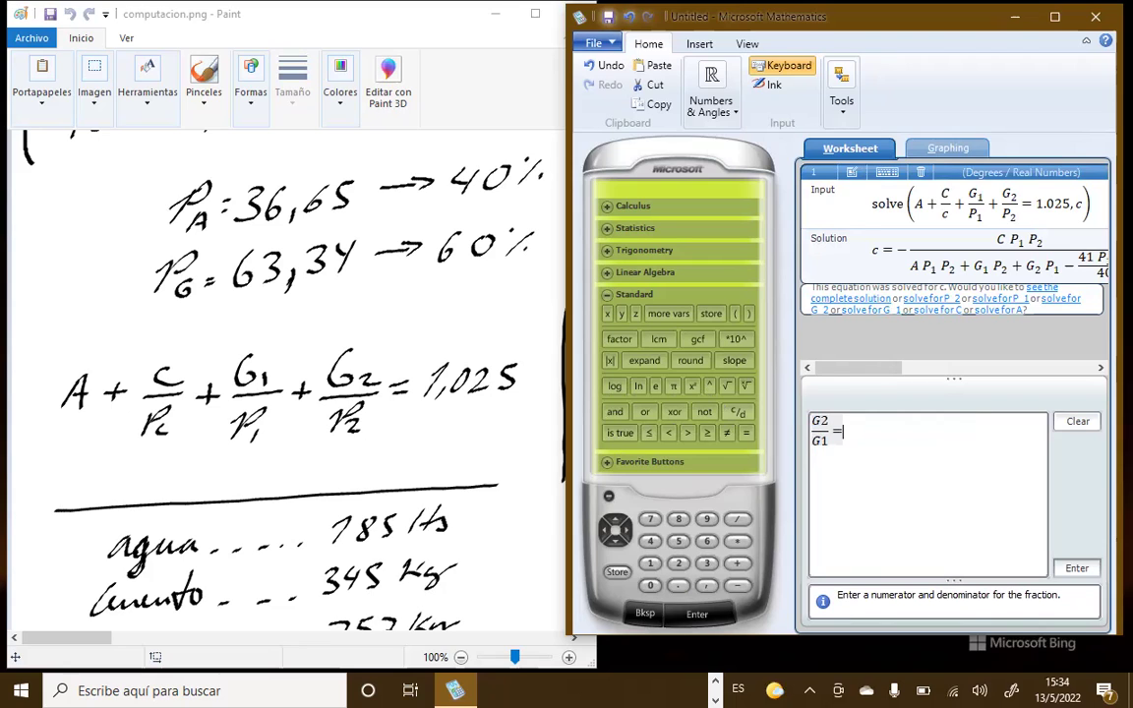
Try P2 over P1 as the right side of the ratio equation, and clear the whole expression.
click(733, 415)
text(P2)
key(Down)
text(P1)
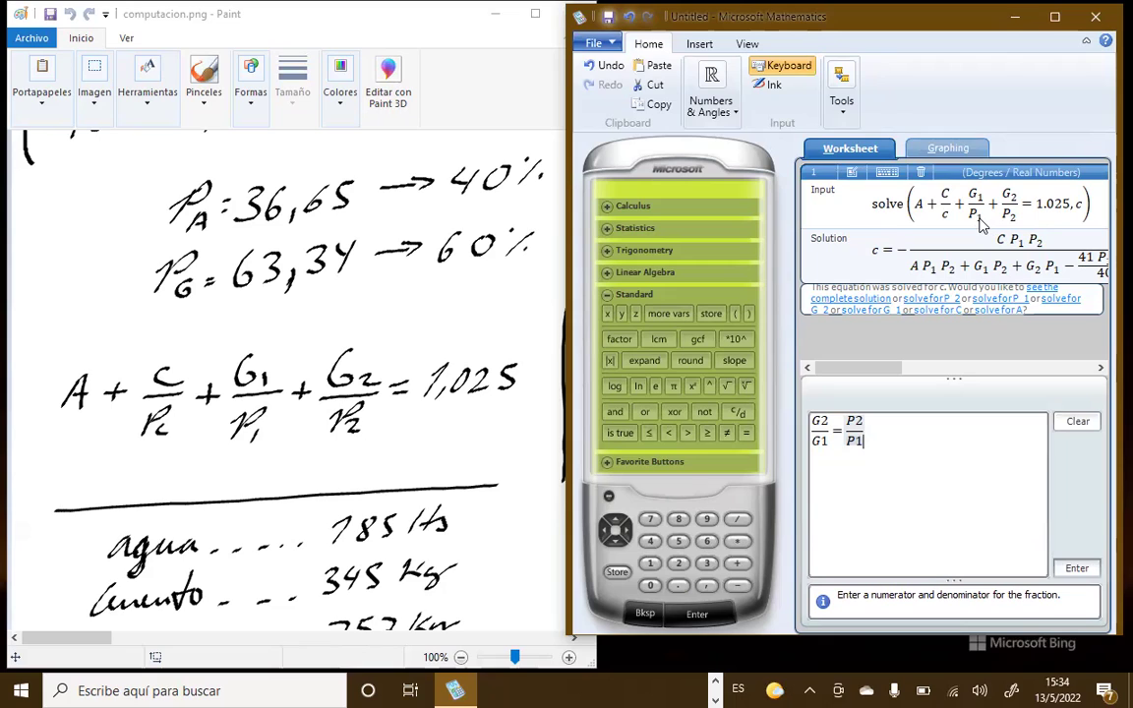
click(1075, 423)
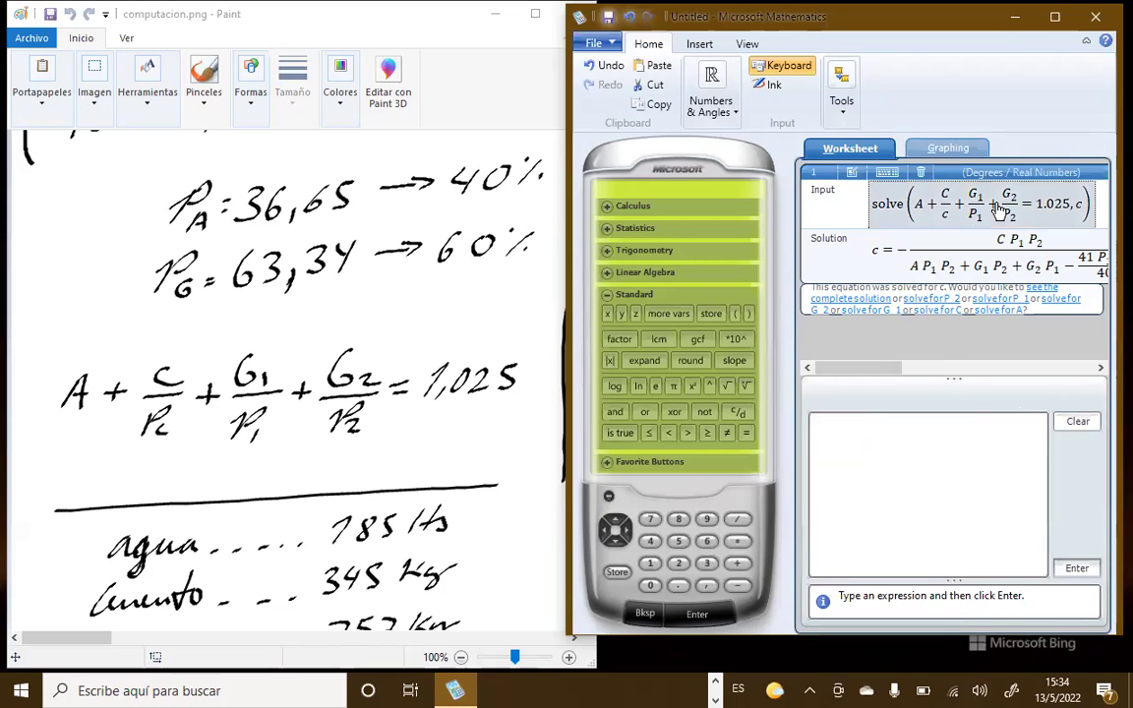
click(968, 227)
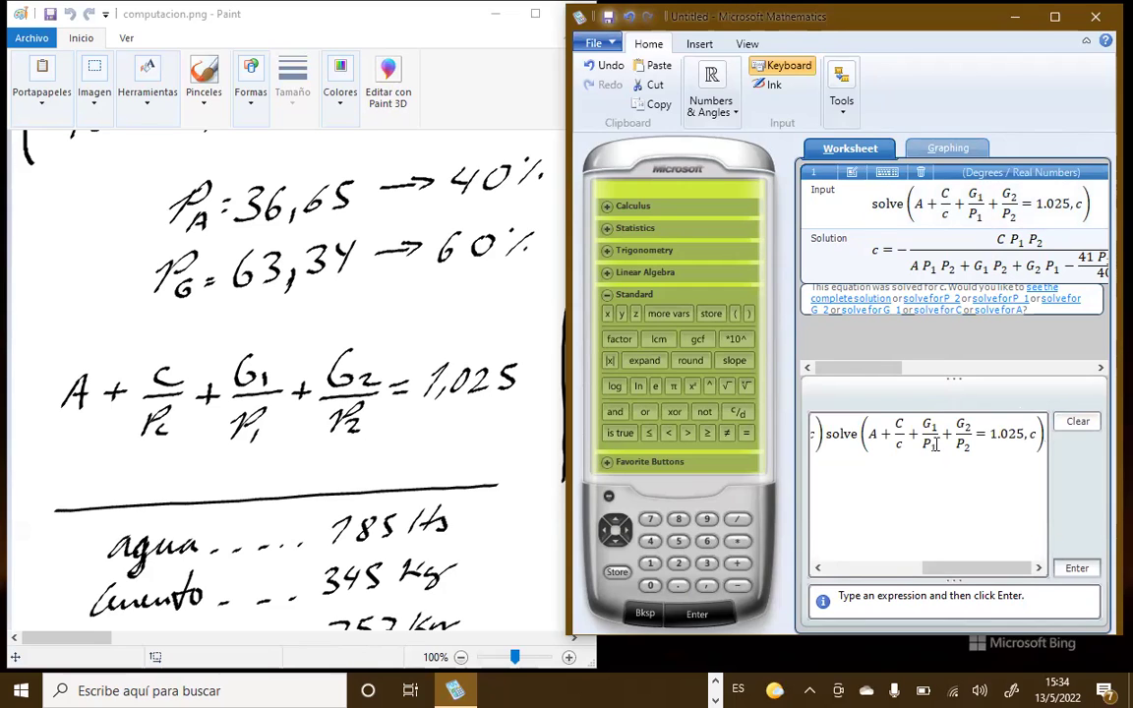
key(ctrl+a)
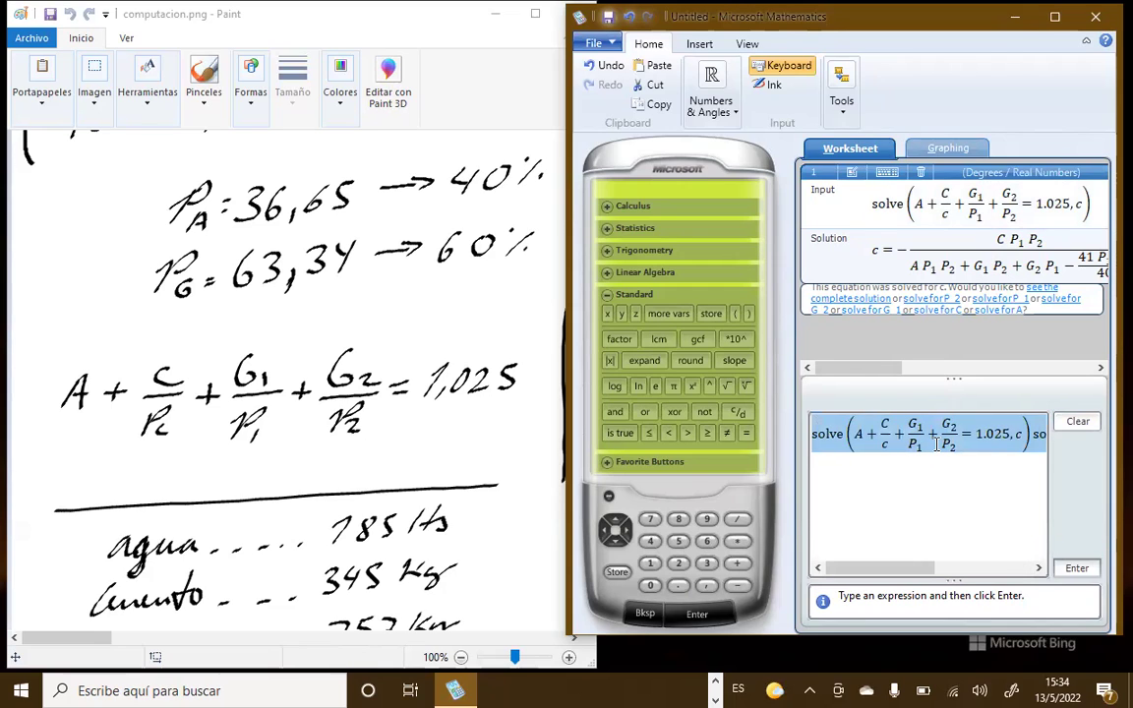
key(BackSpace)
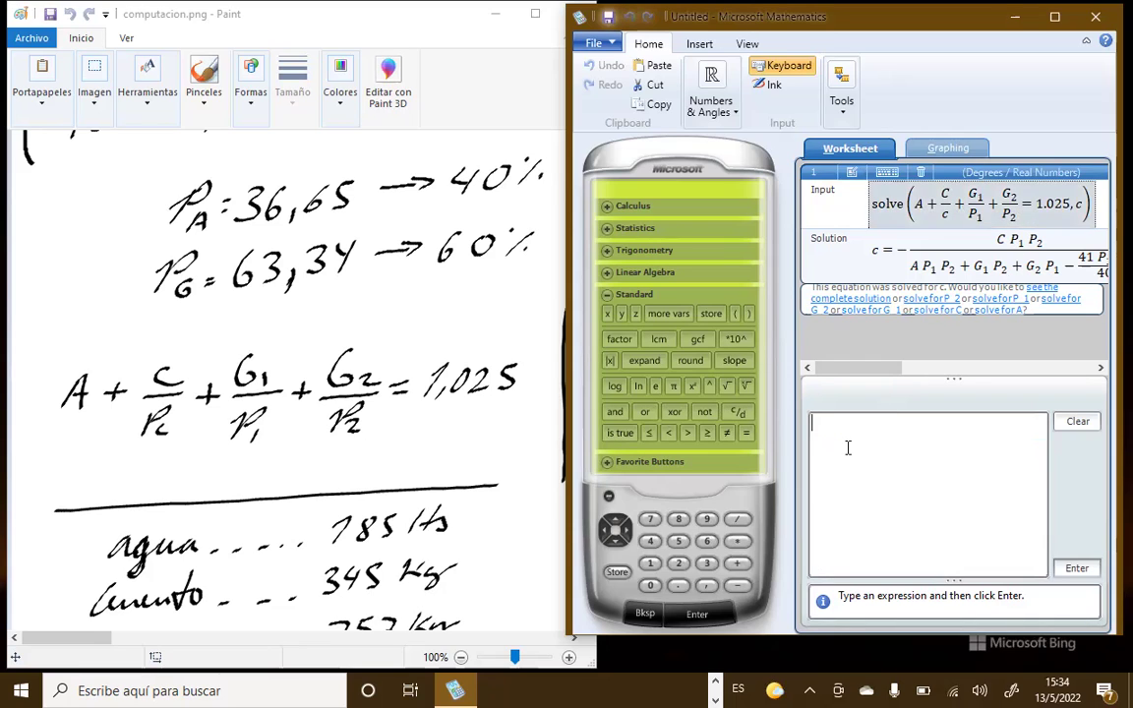
Bring the solved mix expression back into the entry area and copy only its equation, A + C/c + G1/P1 + G2/P2 = 1.025.
text(solve(A+C/c+G_1/P_1+G_2/P_2=1.025,c))
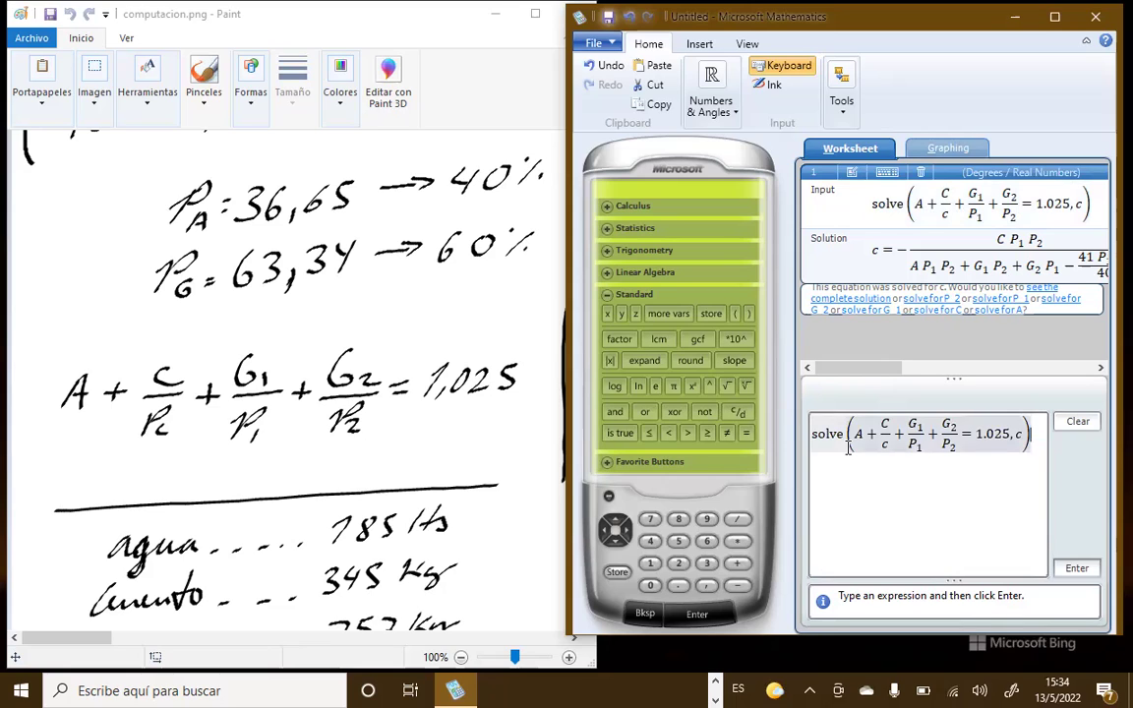
key(Left)
key(Left)
key(Left)
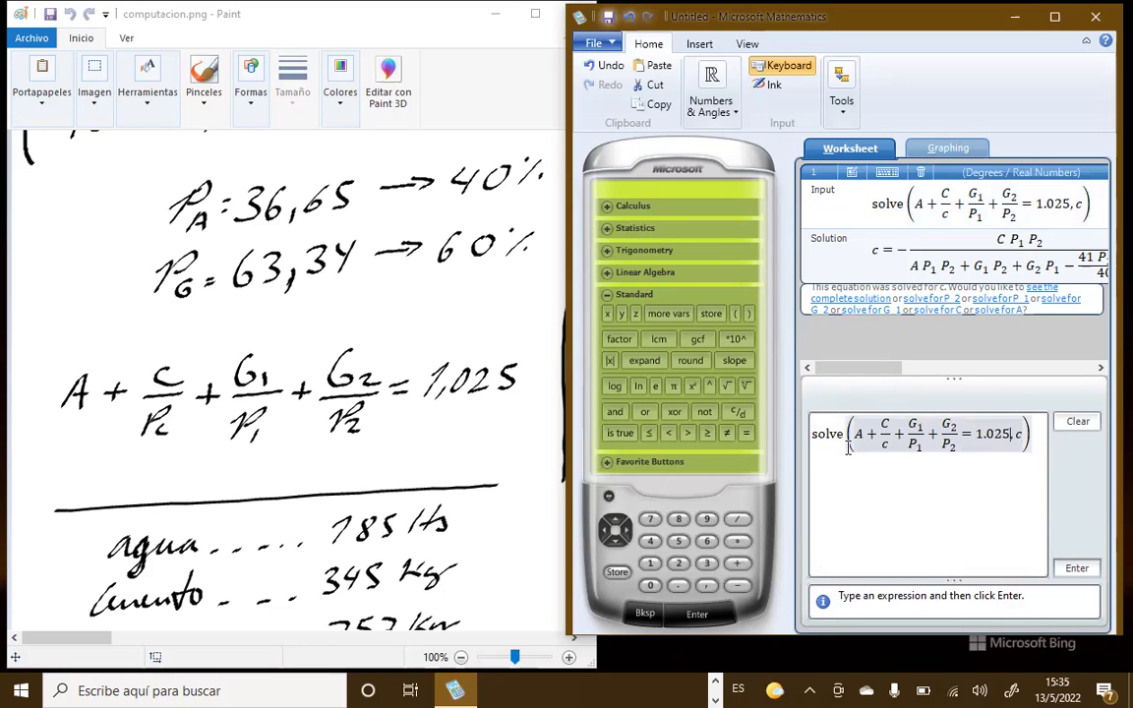
key(shift+Left)
key(shift+Left)
key(shift+Left)
key(shift+Left)
key(shift+Left)
key(shift+Left)
key(shift+Left)
key(shift+Left)
key(shift+Left)
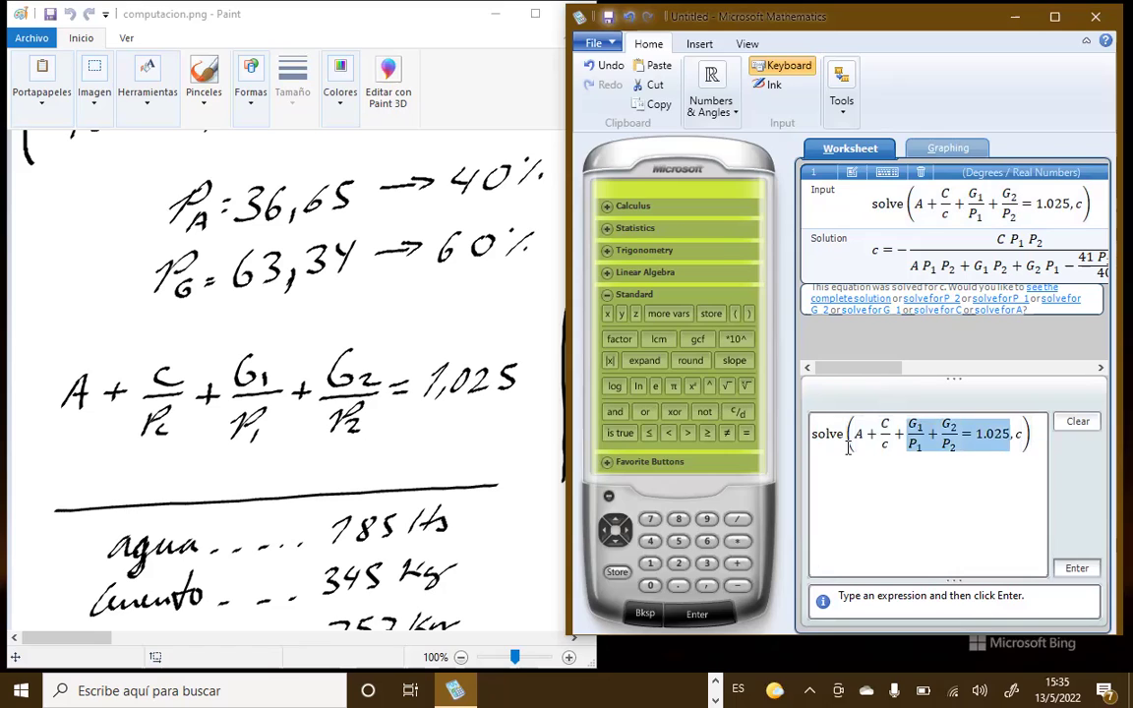
key(shift+Left)
key(shift+Left)
key(shift+Left)
key(shift+Left)
key(ctrl+c)
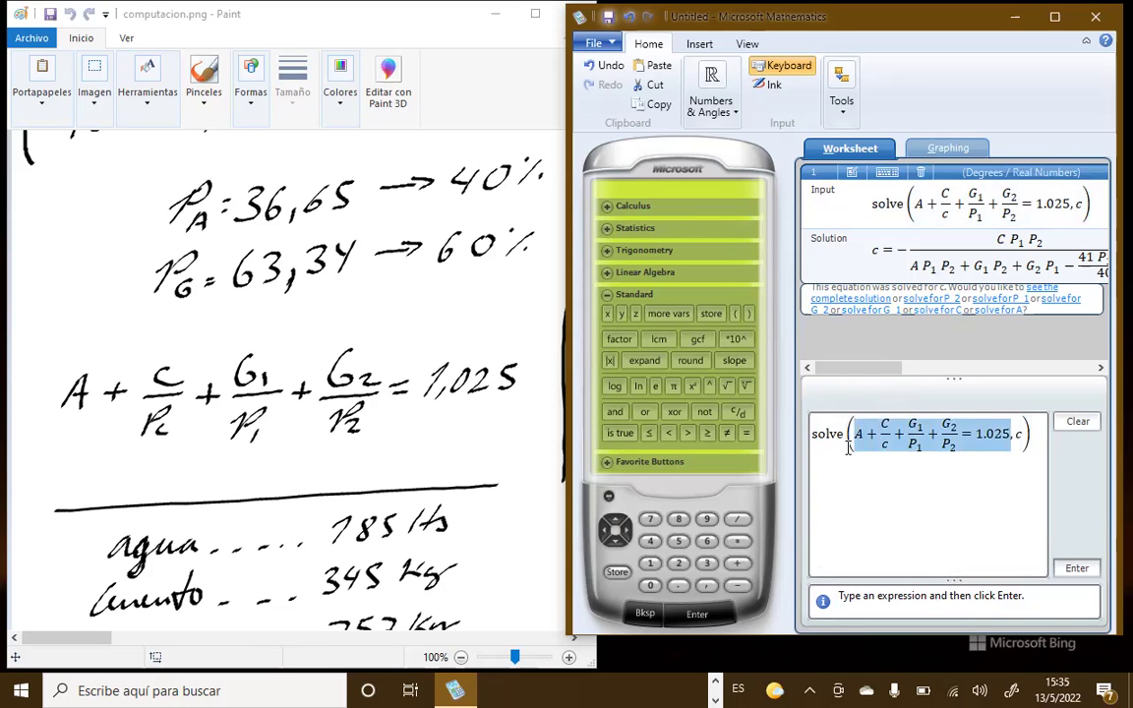
Replace the whole solve expression in the entry area with the copied plain equation.
key(BackSpace)
key(shift+Right)
key(shift+Right)
key(shift+Right)
key(shift+Right)
key(shift+Right)
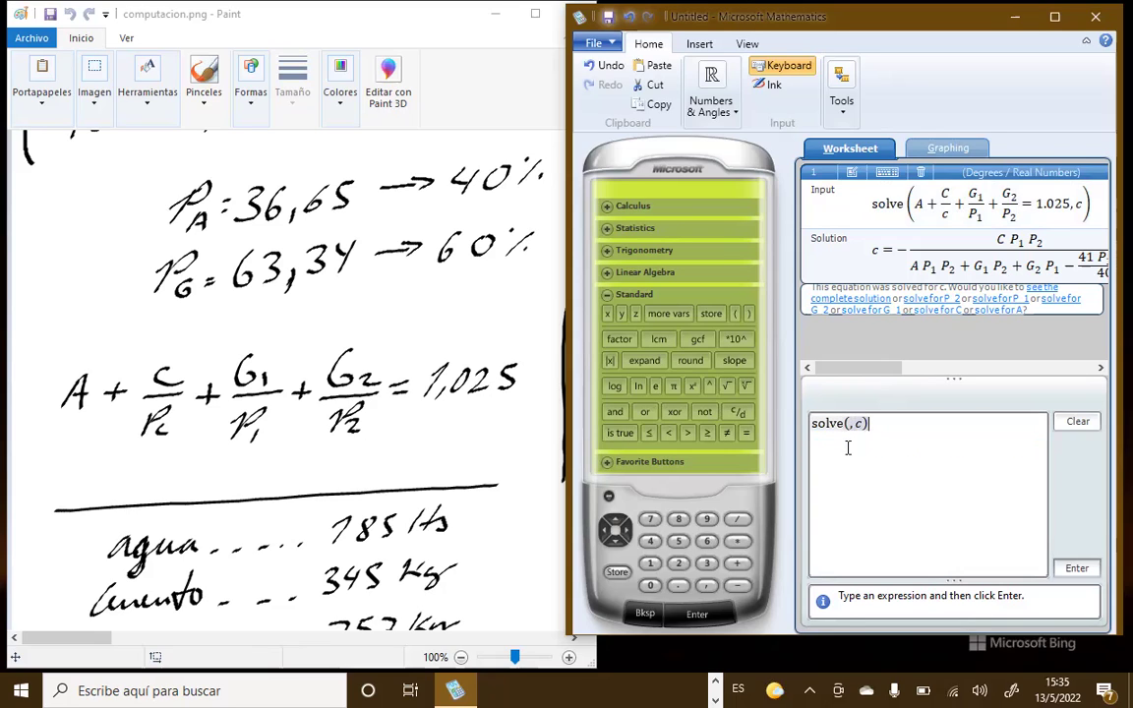
key(ctrl+v)
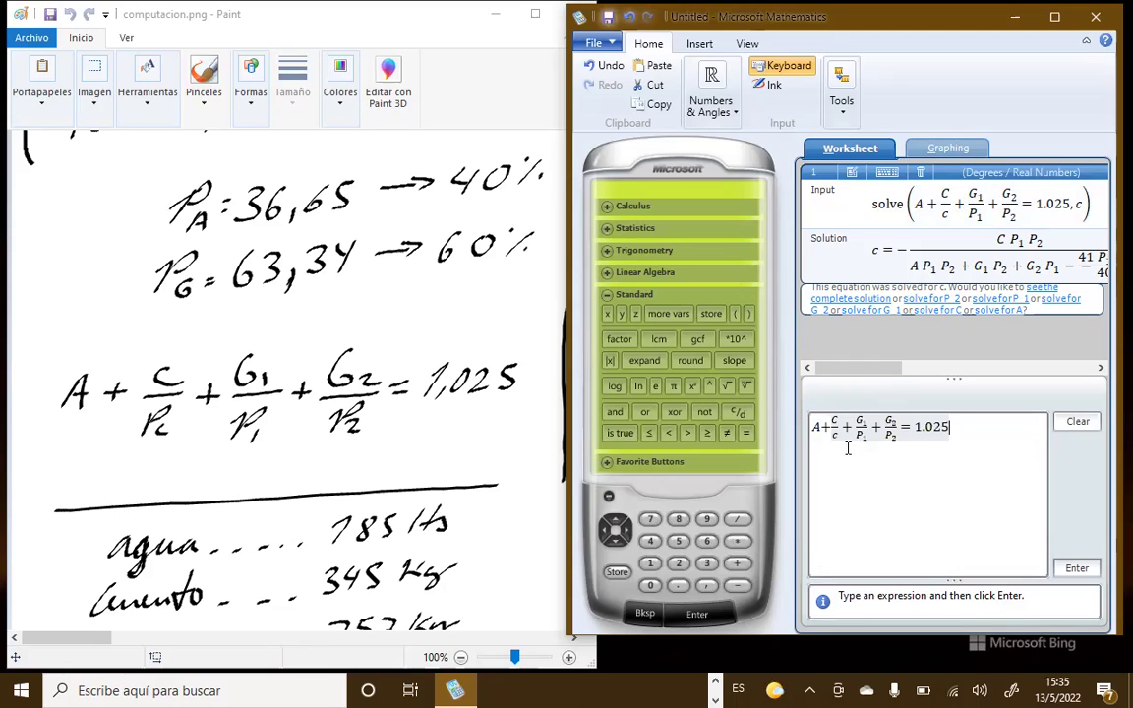
Change the denominator under G1 to a and the denominator under G2 to g.
key(Left)
key(Left)
key(Left)
key(Left)
key(Left)
key(Left)
key(Left)
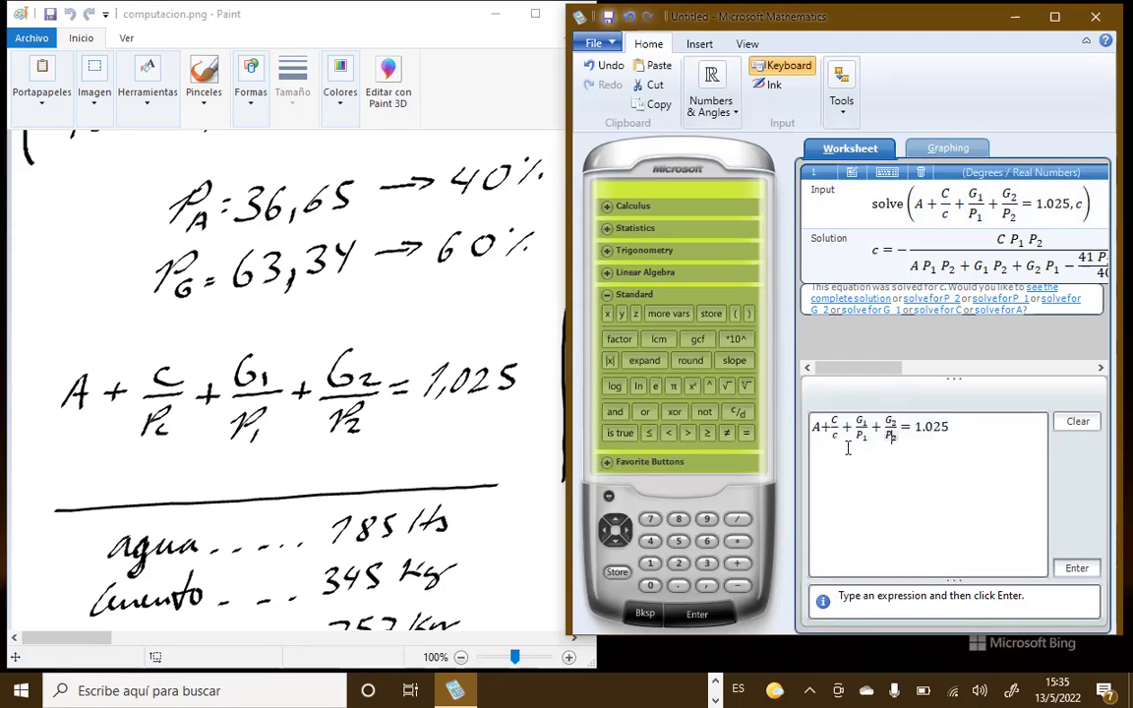
key(Left)
key(Left)
key(Left)
key(Left)
key(BackSpace)
key(BackSpace)
text(A)
key(BackSpace)
text(a)
key(Right)
key(Right)
key(Right)
text(g)
key(Right)
key(Right)
key(Right)
key(Right)
key(Right)
key(Right)
key(Right)
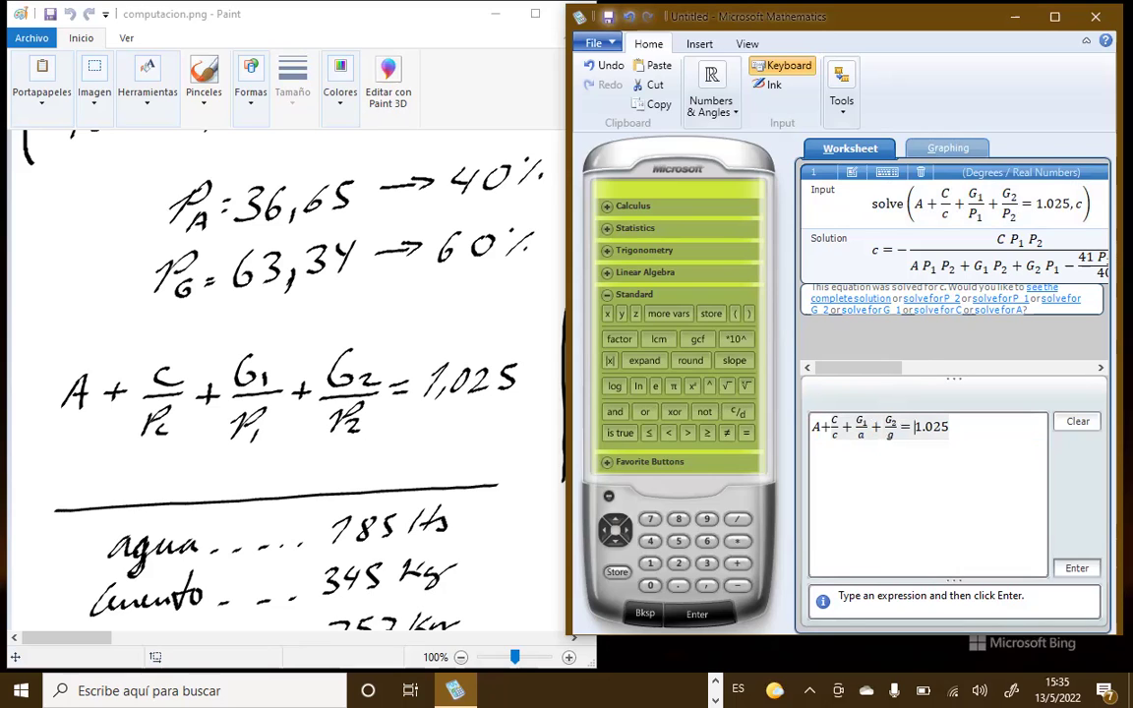
Delete the old result from the worksheet and evaluate the edited equation.
click(923, 173)
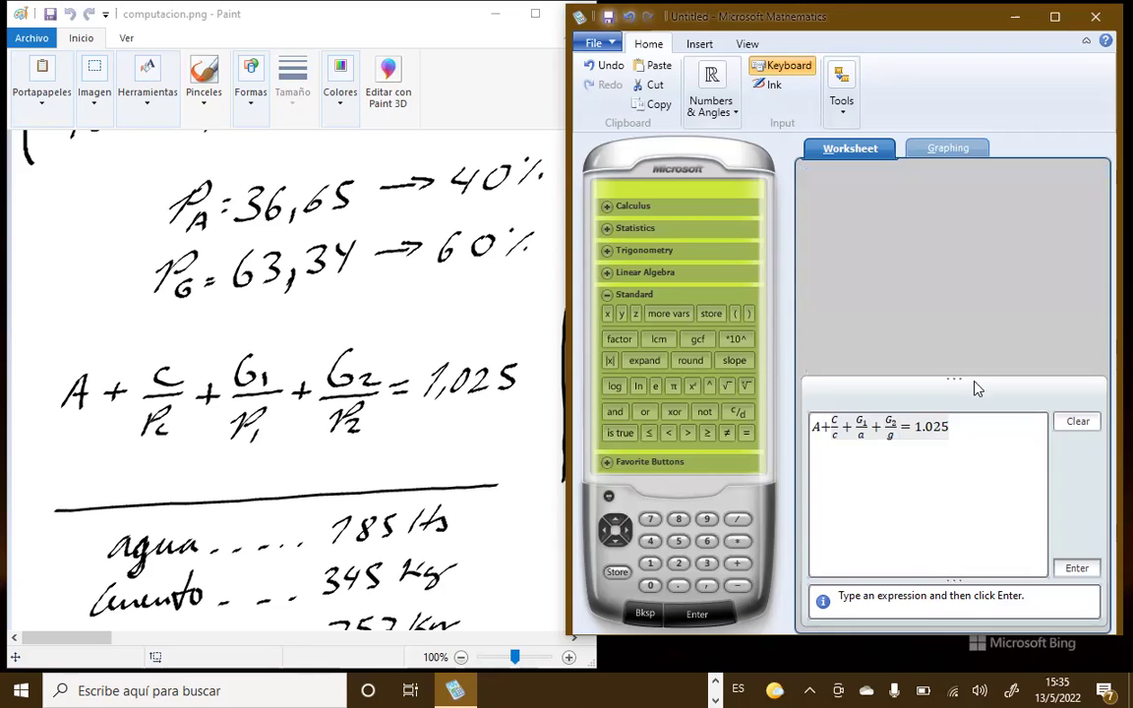
key(Return)
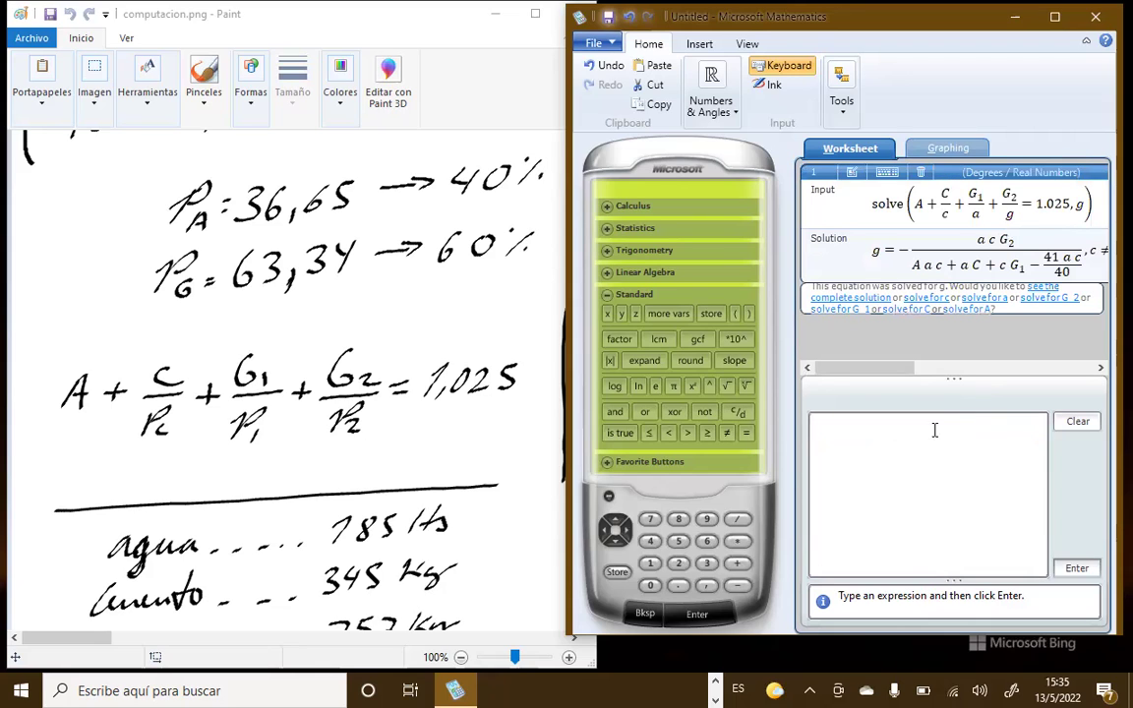
Start a new equation with the fraction G2 over G1, followed by an equals sign.
click(740, 419)
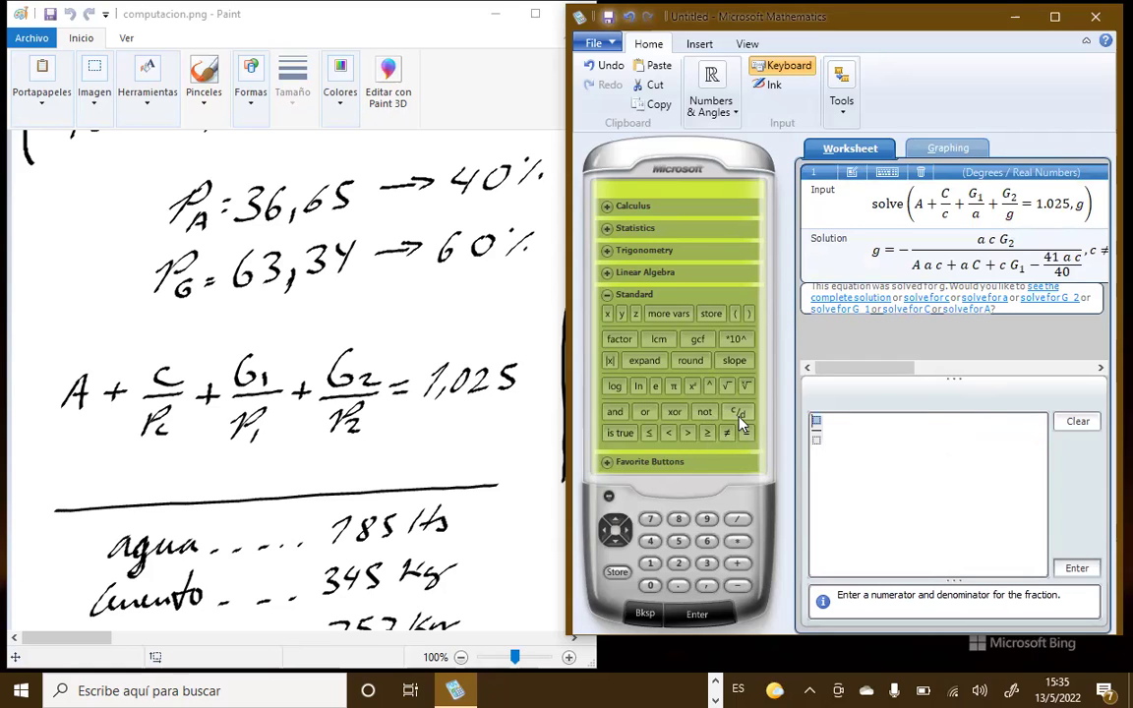
text(G2)
key(Down)
text(G1)
key(Right)
text(=)
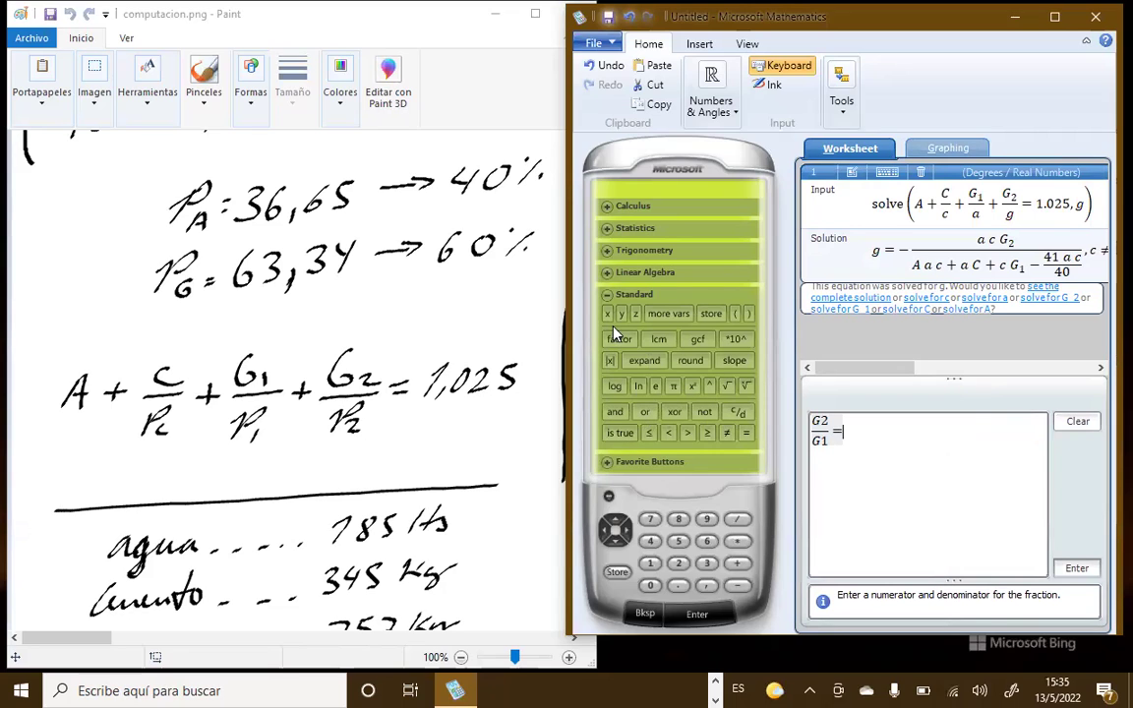
Complete the ratio equation with the fraction P2 over P1 and evaluate it in the worksheet.
click(735, 412)
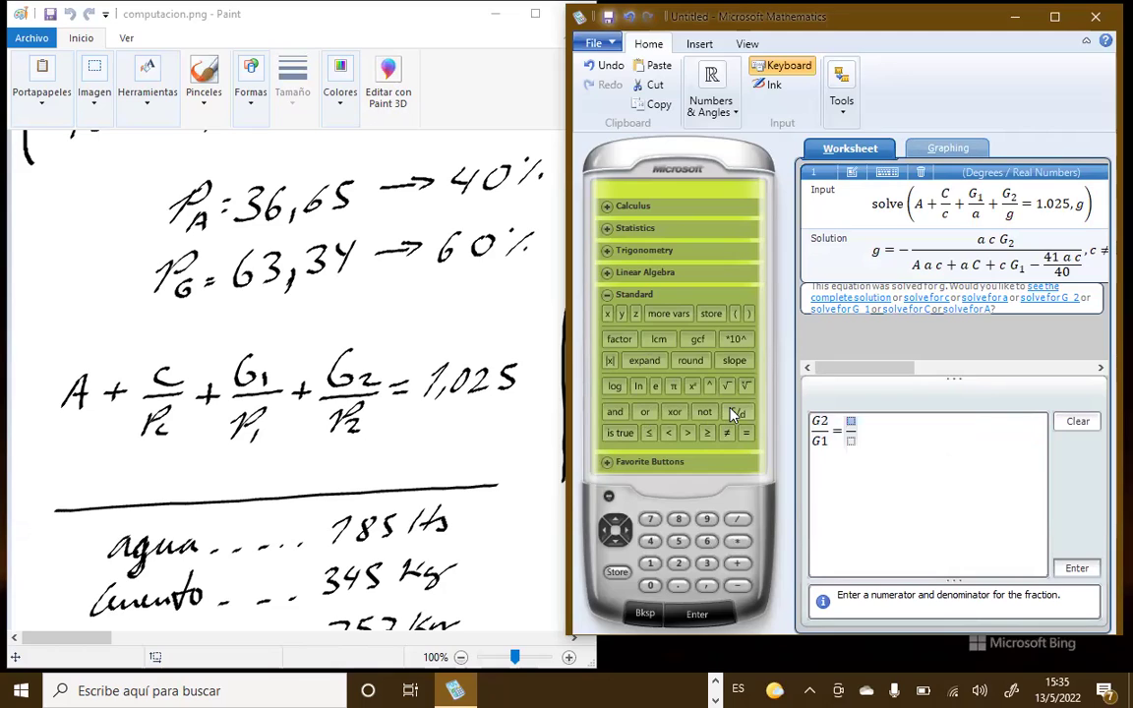
text(P2/)
key(Down)
text(P1)
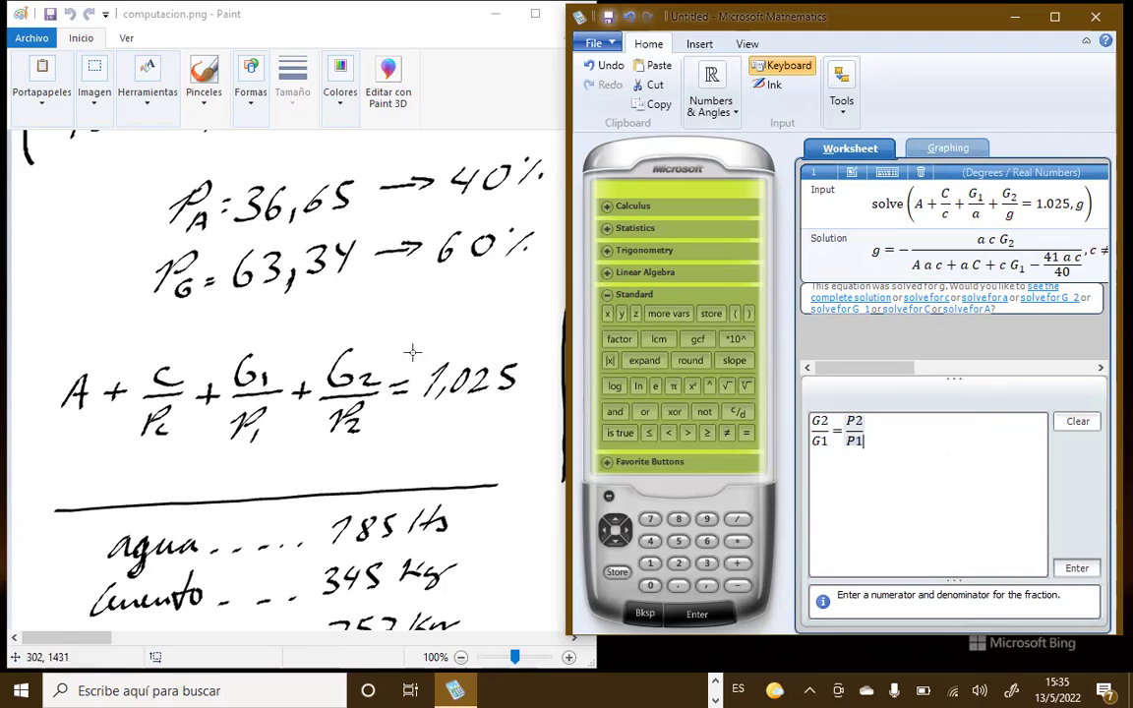
click(830, 434)
key(Return)
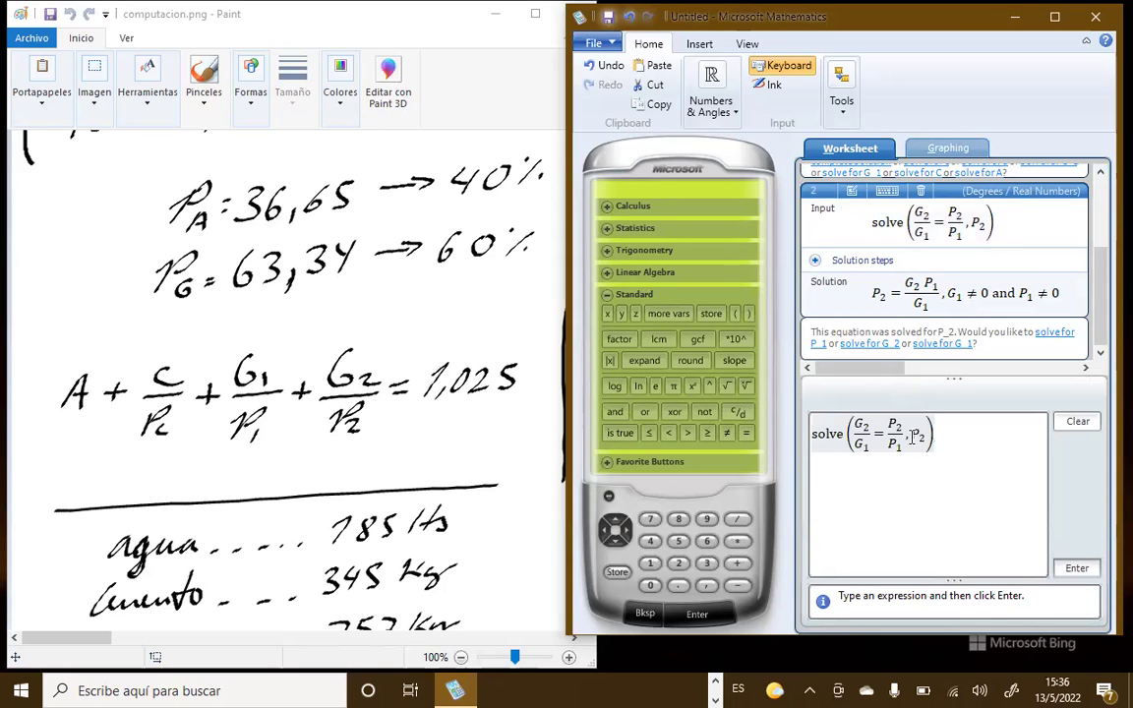
Change the unknown of the ratio's solve expression to G2 and evaluate it.
double_click(918, 433)
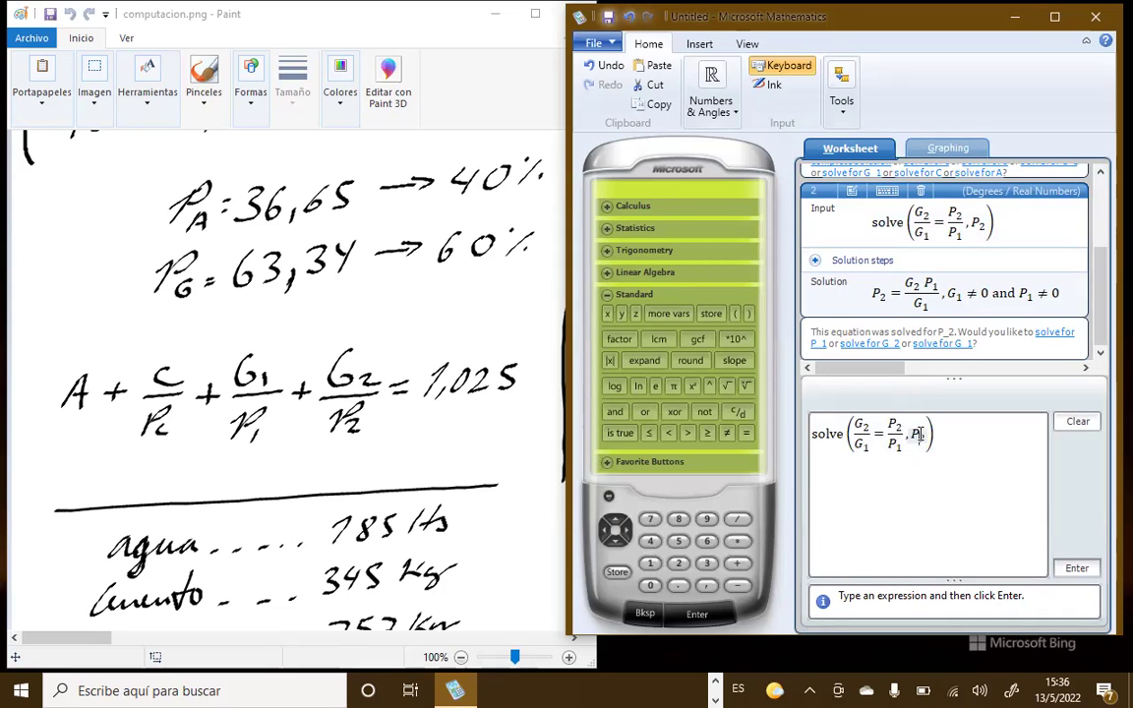
text(G)
key(Return)
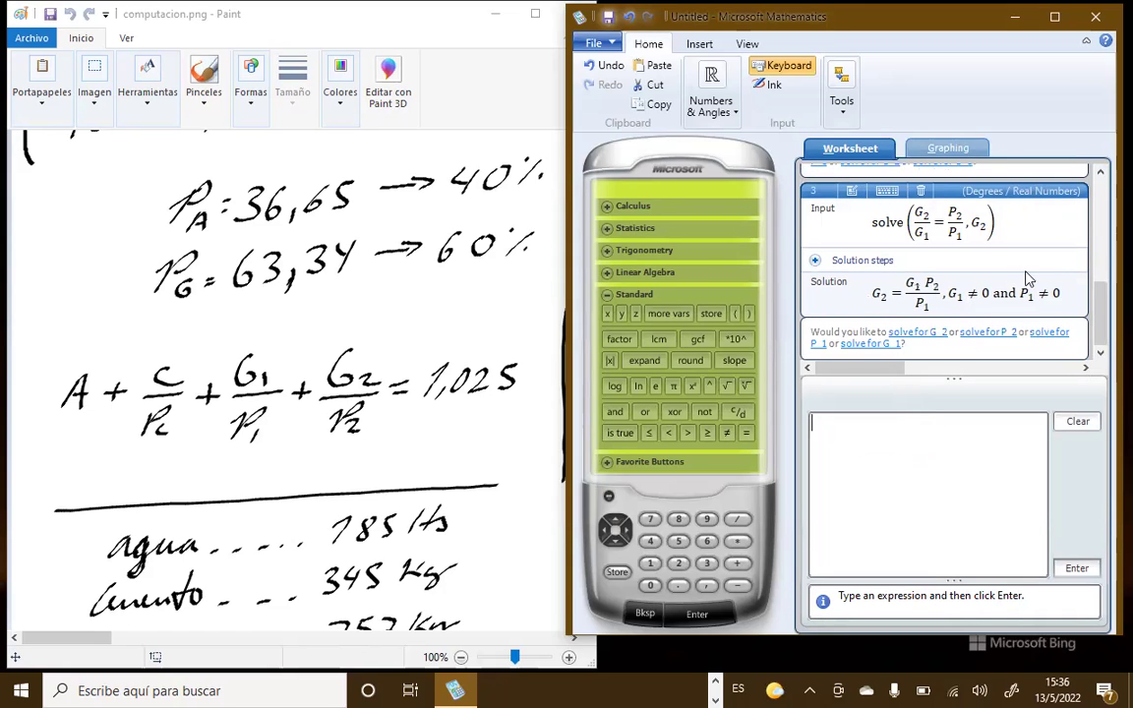
Maximize the window and delete the worksheet entry that solves the ratio for P2.
click(1055, 17)
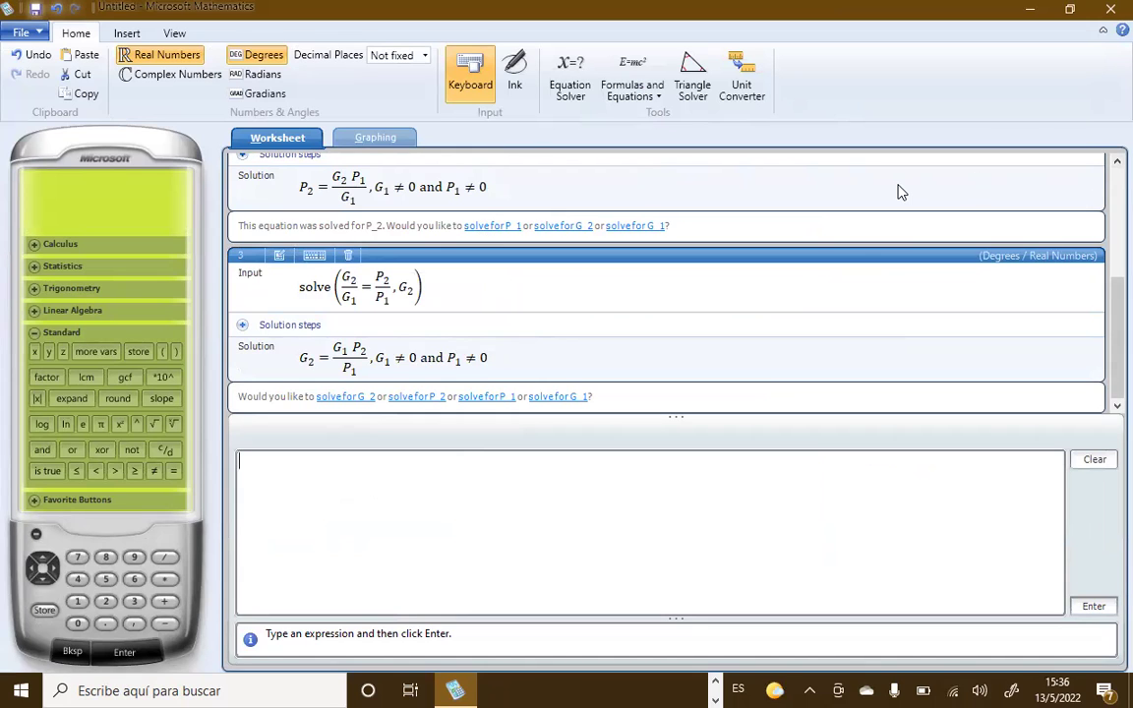
click(1116, 161)
click(1109, 161)
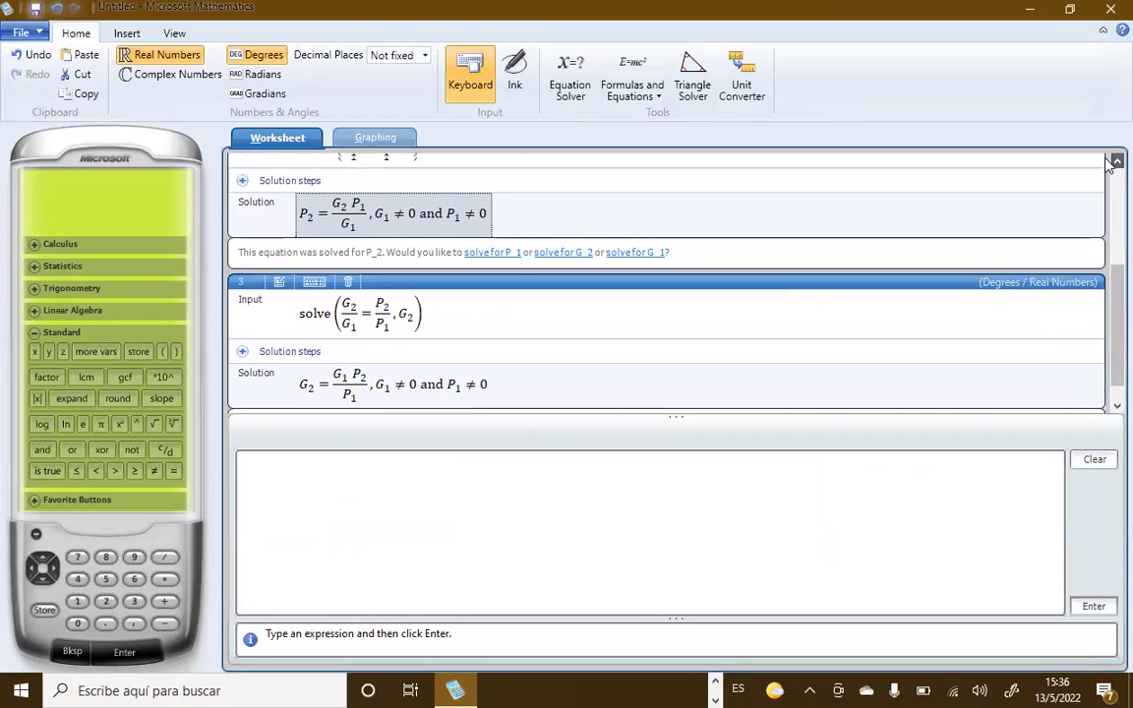
click(1109, 162)
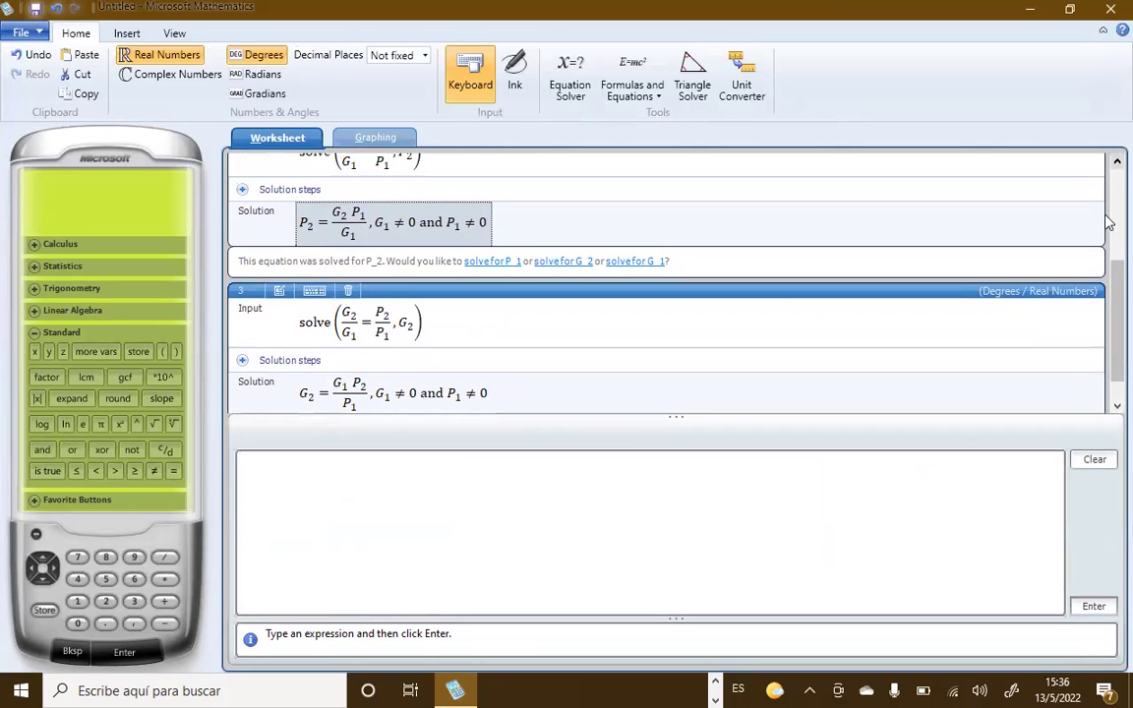
drag(1109, 279, 1109, 239)
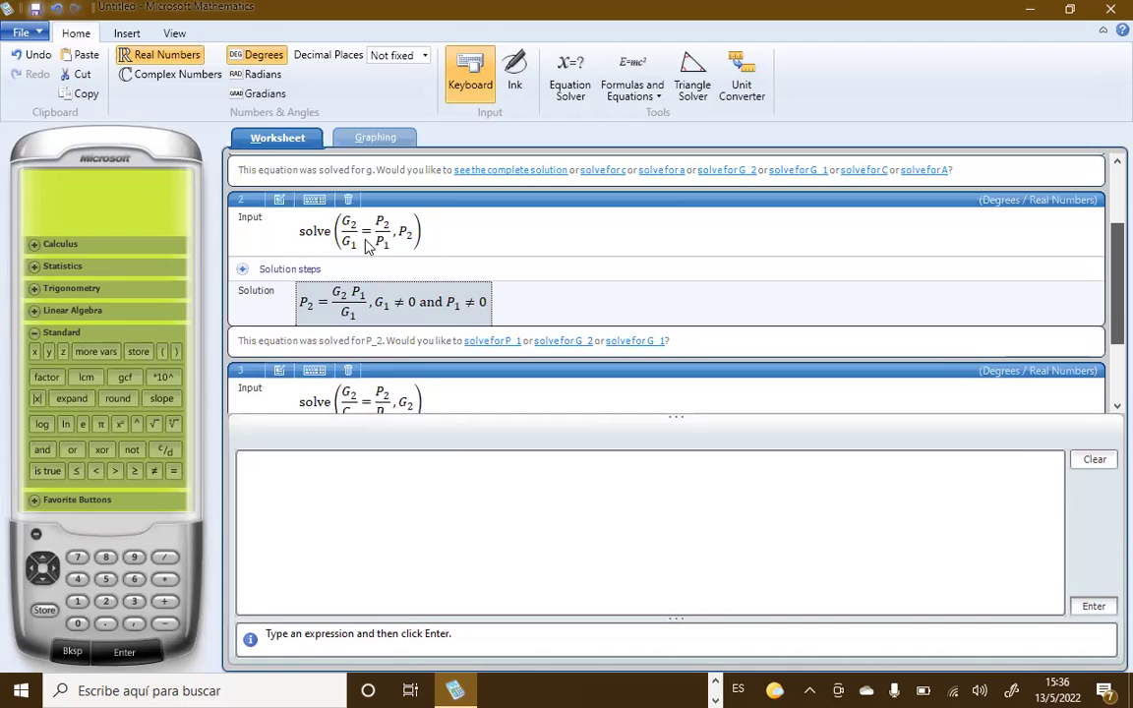
click(348, 201)
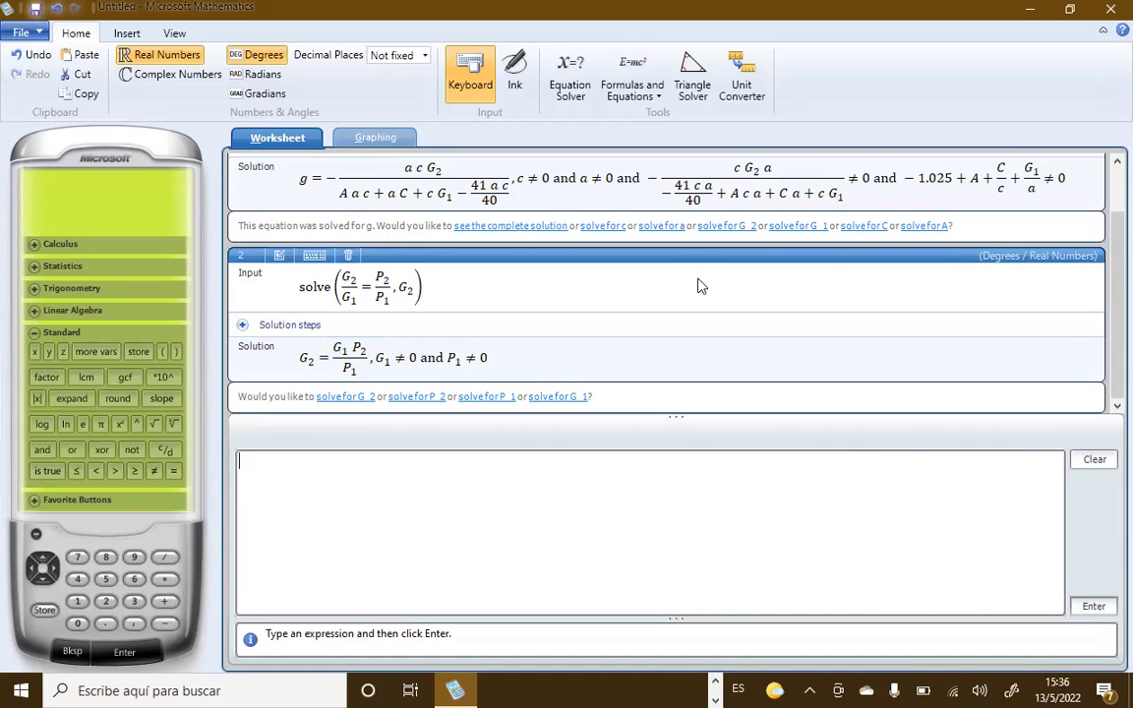
Load the mix equation for editing and replace its numerator G2 with the worksheet's solution for G2.
scroll(1108, 228, up, 2)
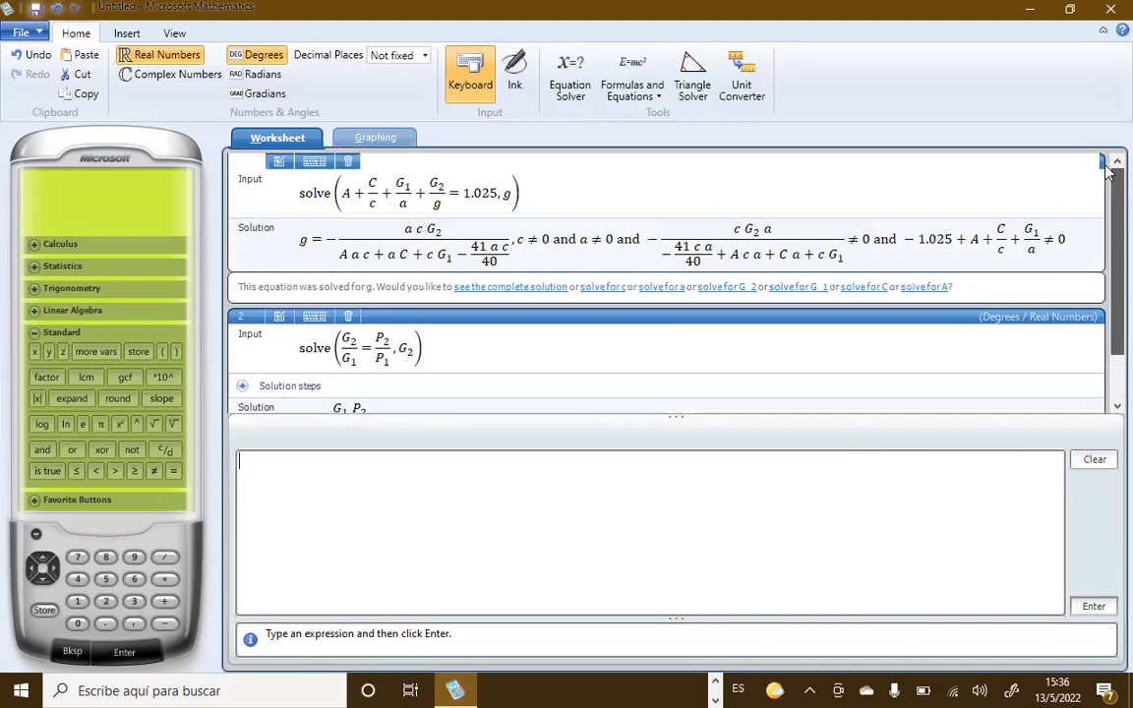
click(389, 197)
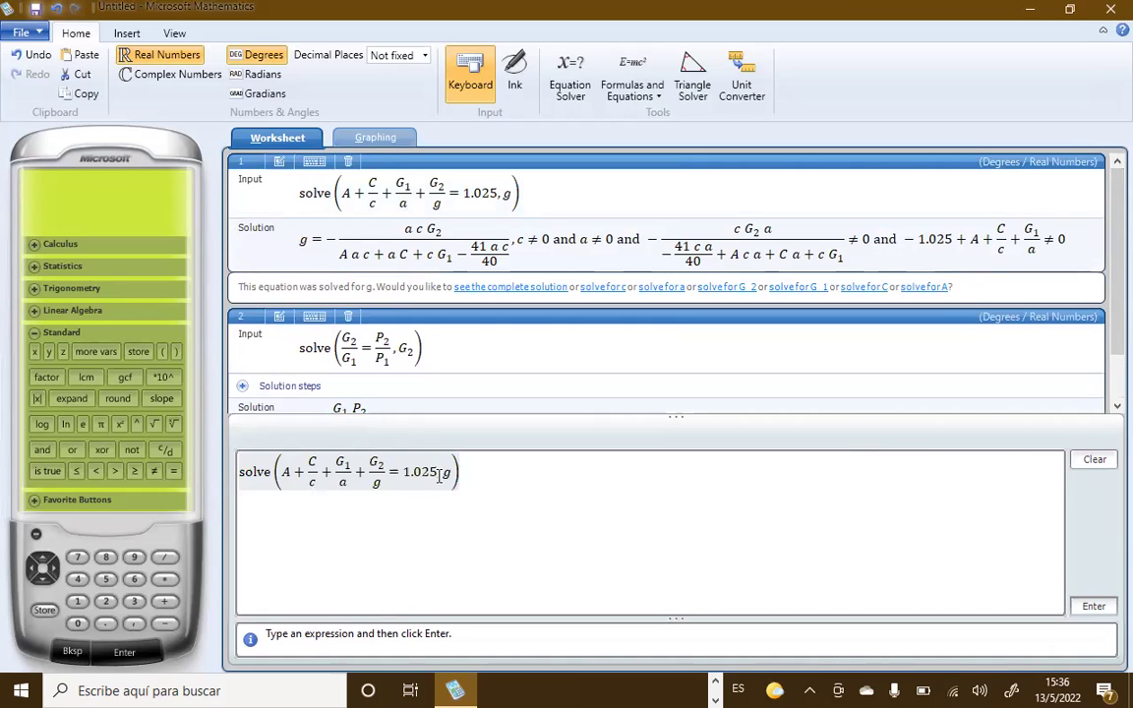
click(448, 475)
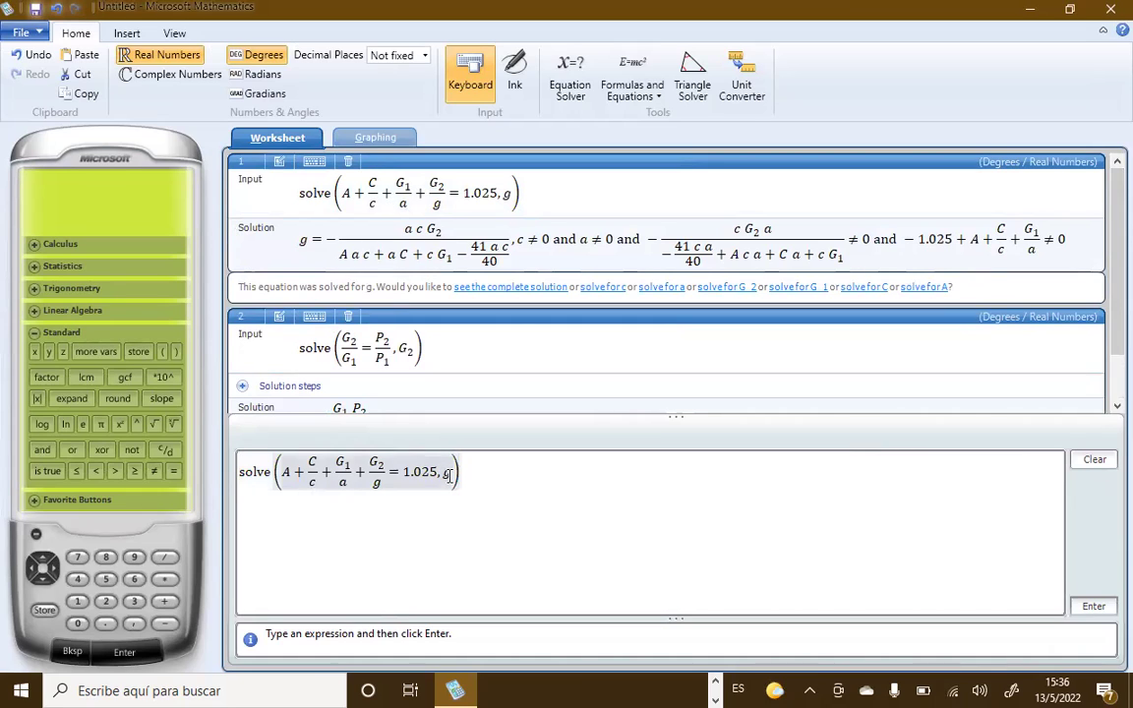
double_click(448, 475)
click(448, 476)
key(shift+Left)
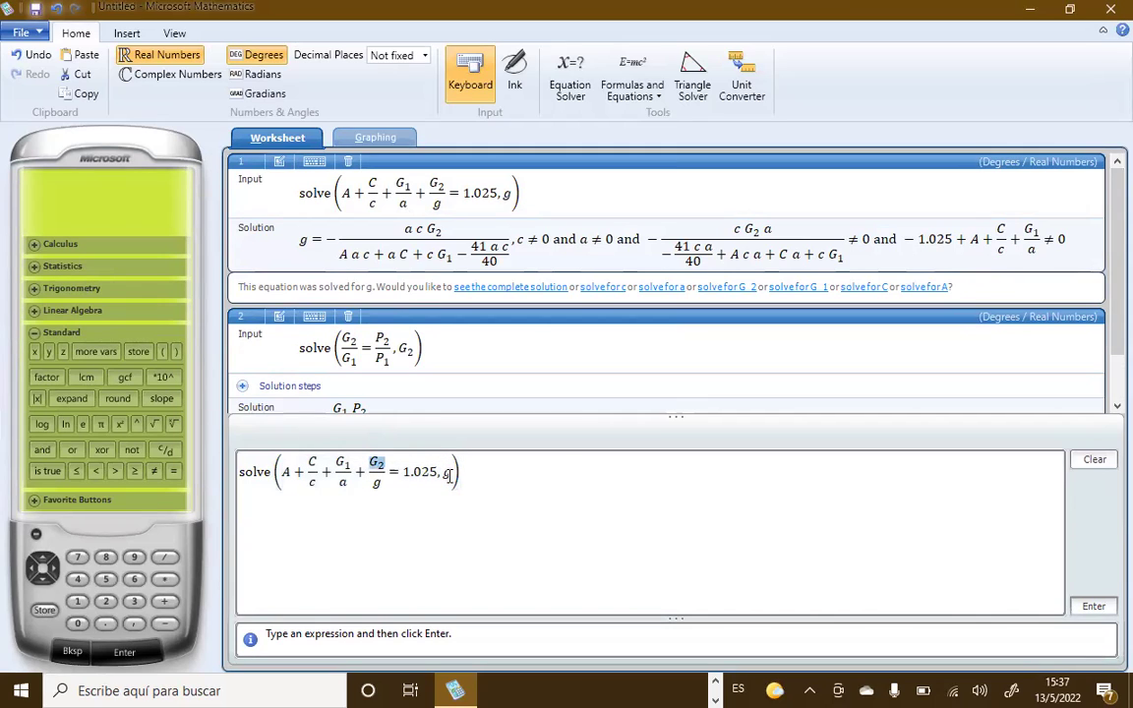
drag(1109, 330, 1109, 377)
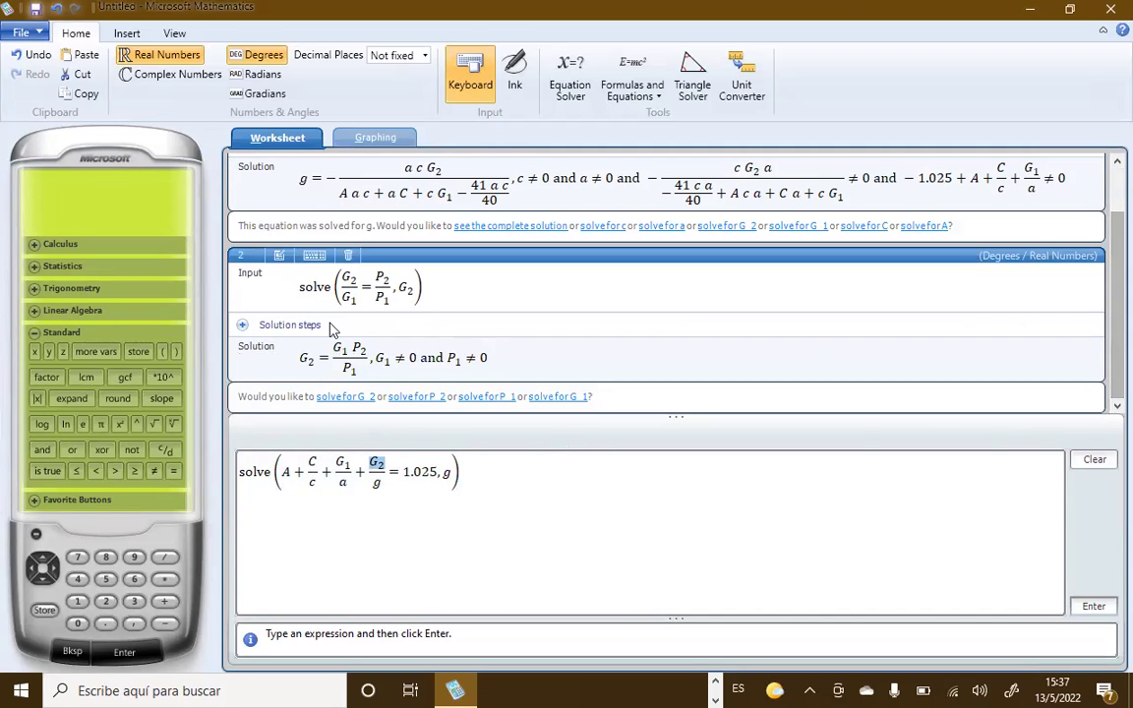
click(332, 365)
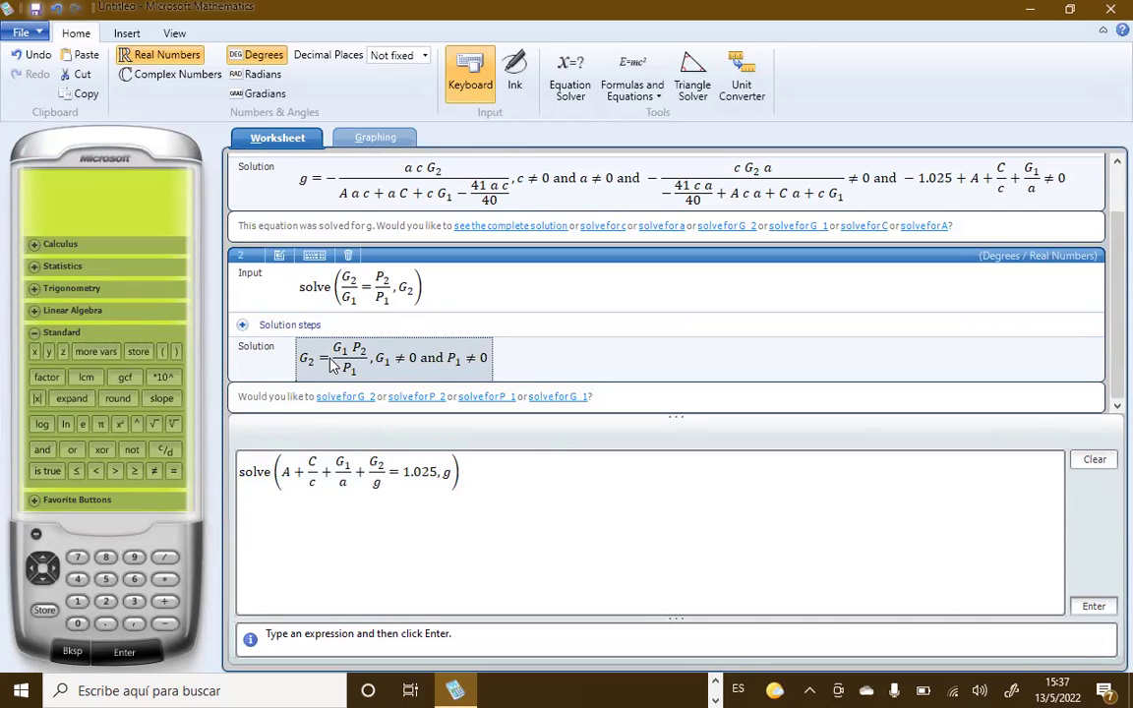
drag(333, 365, 376, 465)
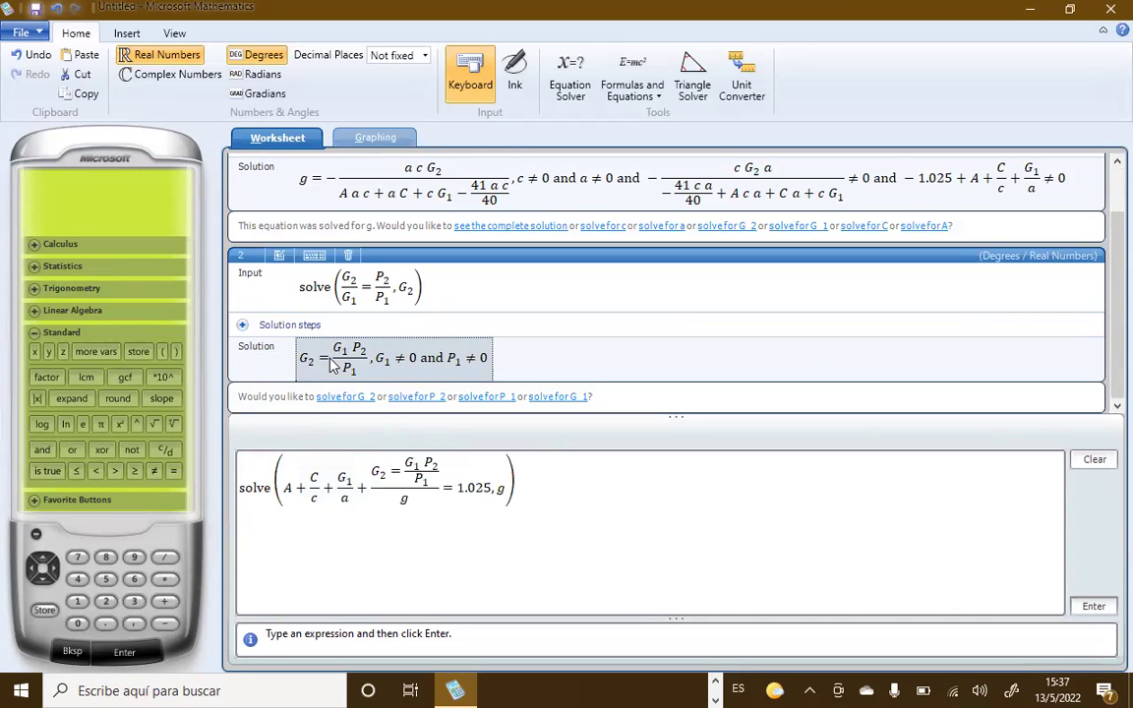
Remove the leftover "G2 =" from the numerator, keeping only the fraction G1 P2 over P1.
click(401, 472)
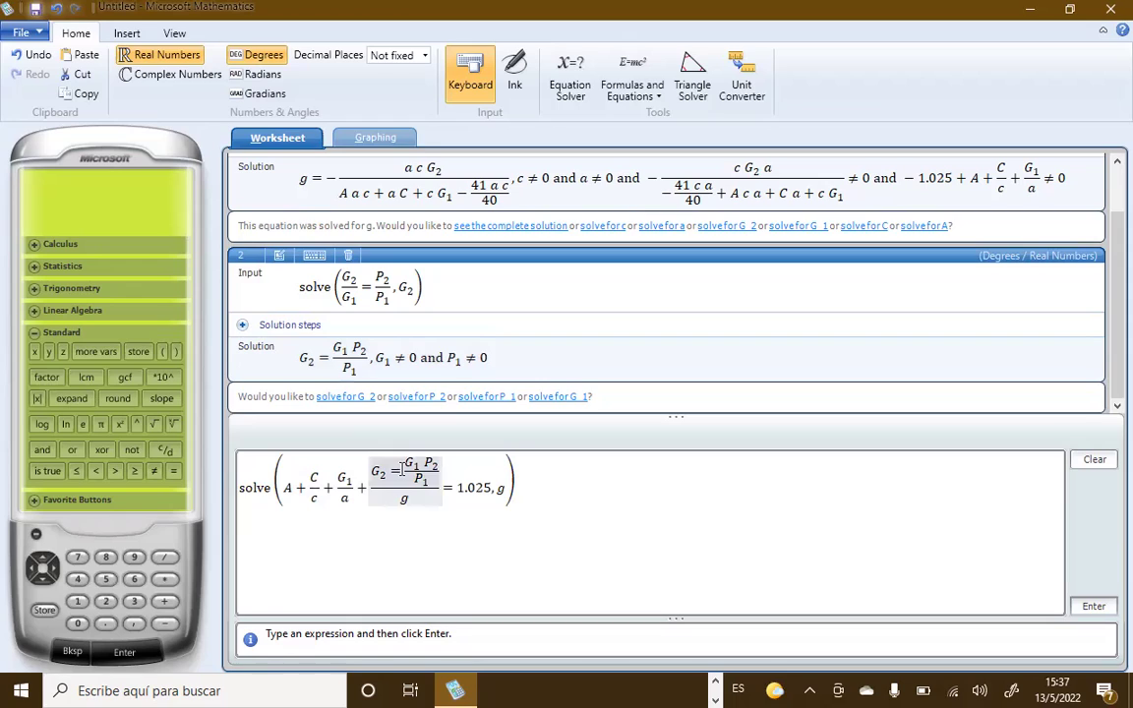
key(shift+Home)
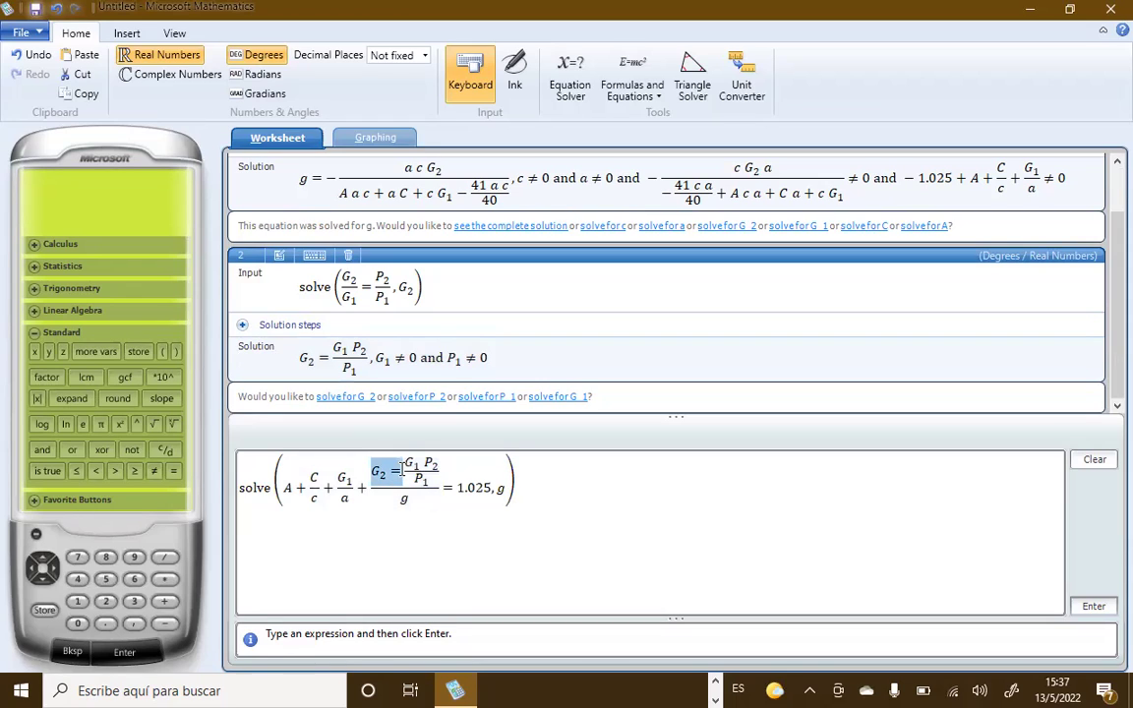
key(BackSpace)
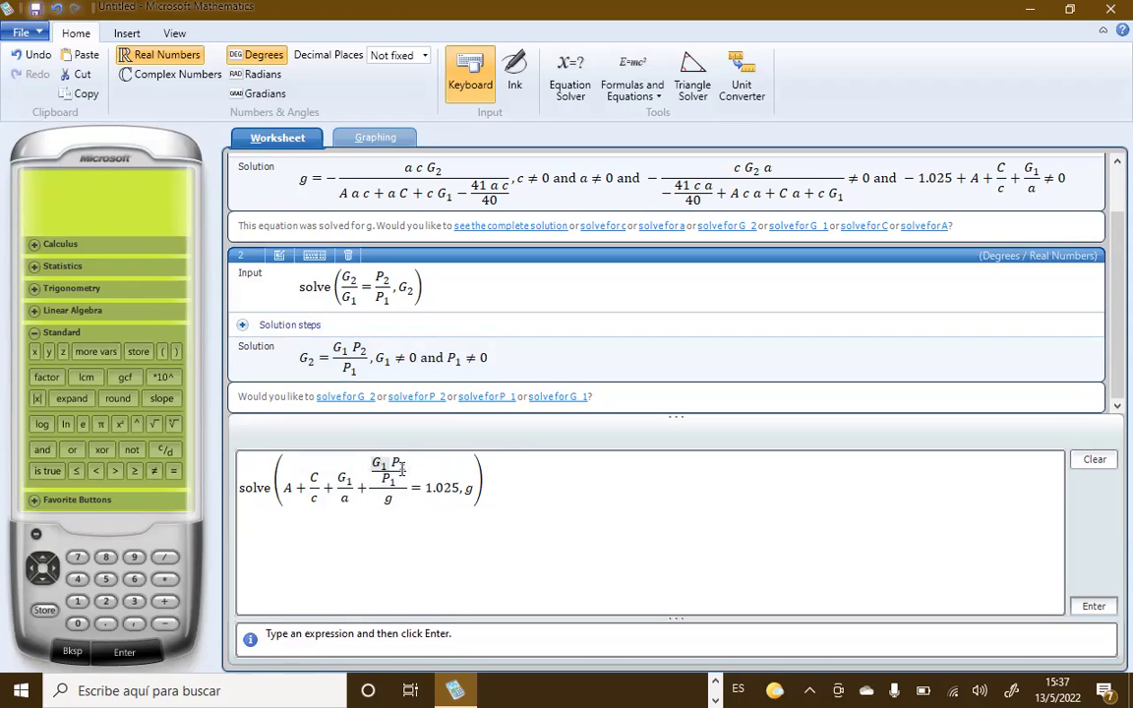
Change the unknown of the substituted mix equation's solve expression to G1 and evaluate it.
key(Right)
key(Right)
key(Right)
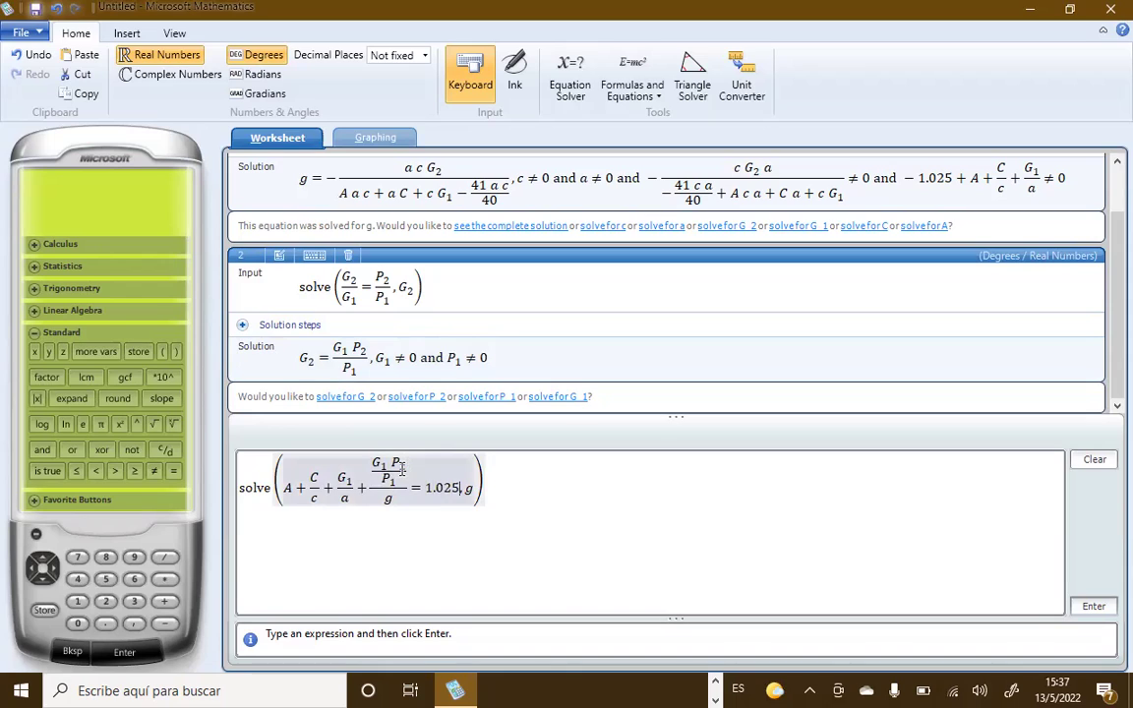
key(shift+Right)
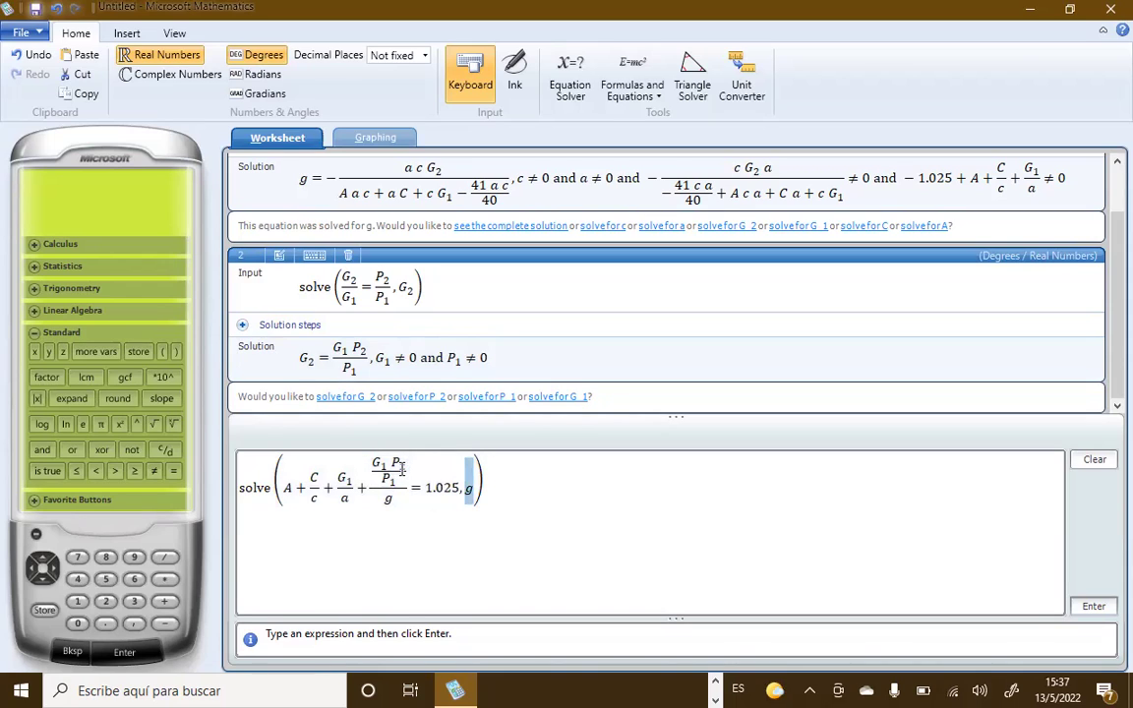
text(G1)
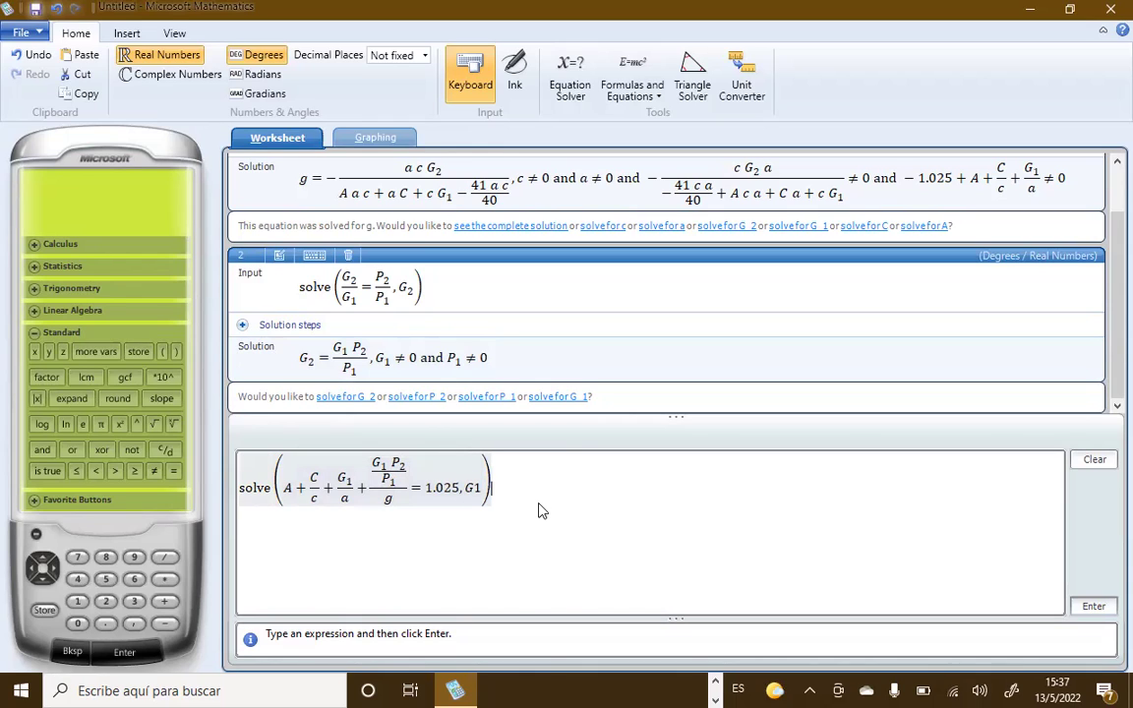
key(Return)
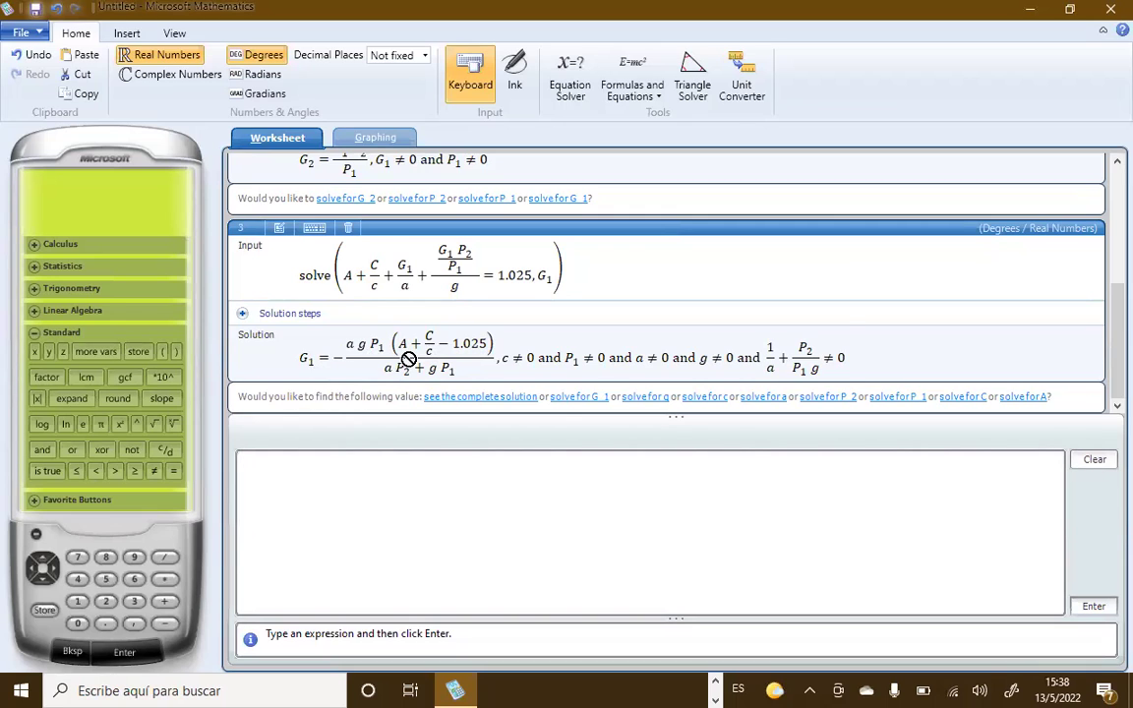
Copy the worksheet's solution for G1 as a bitmap.
click(378, 362)
right_click(382, 364)
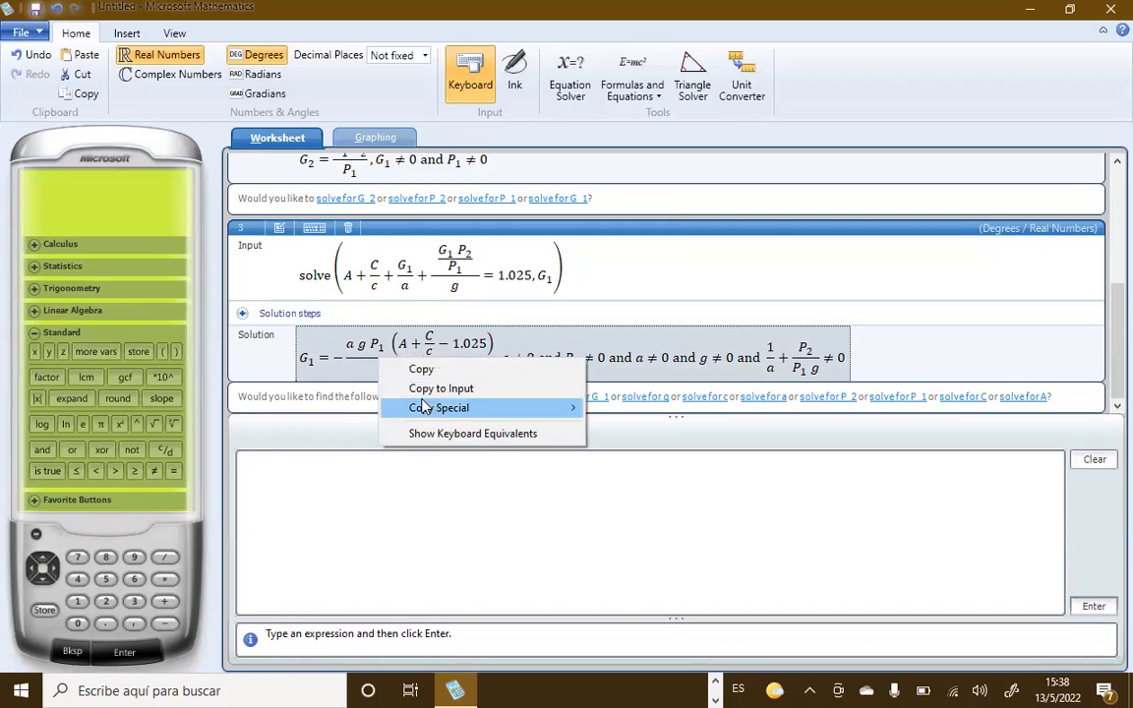
mouse_move(423, 409)
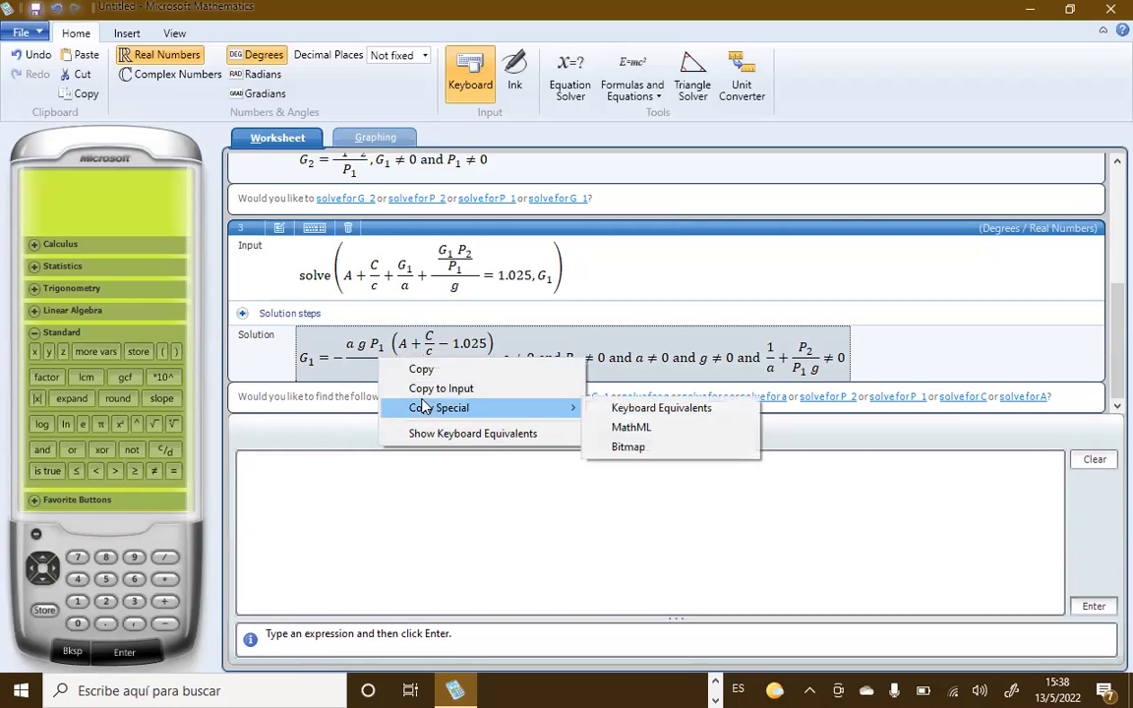
click(612, 447)
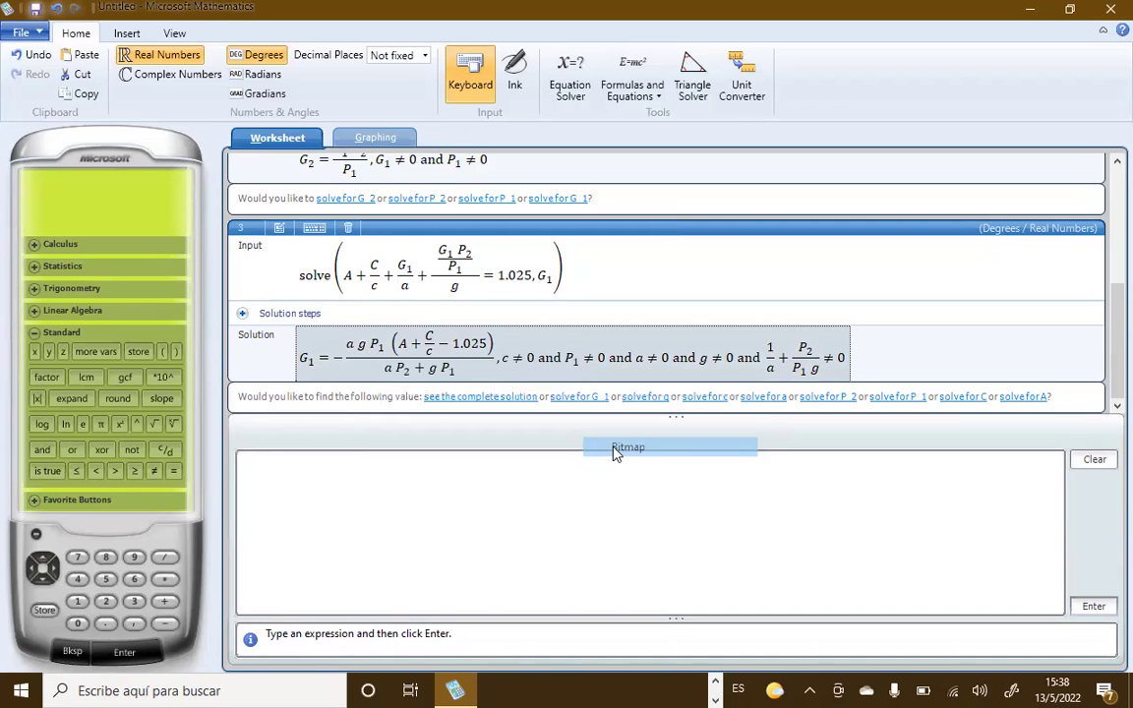
Minimize the worksheet window, maximize Paint, and launch Excel 2013 with a maximized blank workbook.
click(1030, 9)
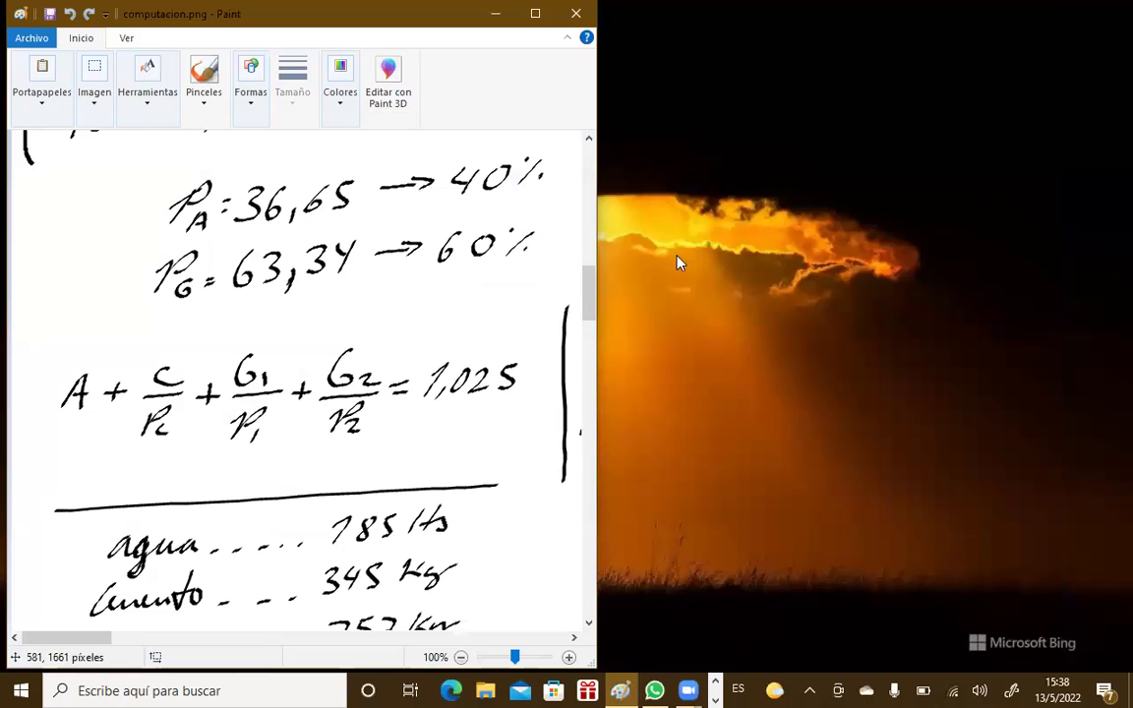
click(538, 22)
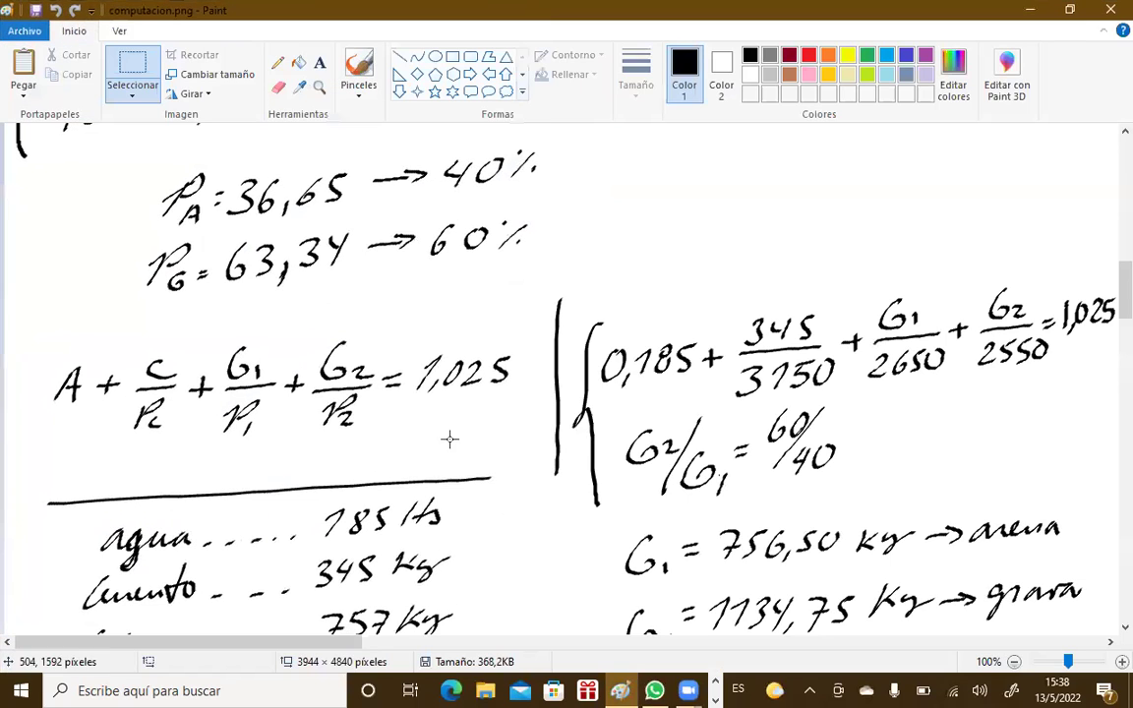
click(10, 689)
text(e)
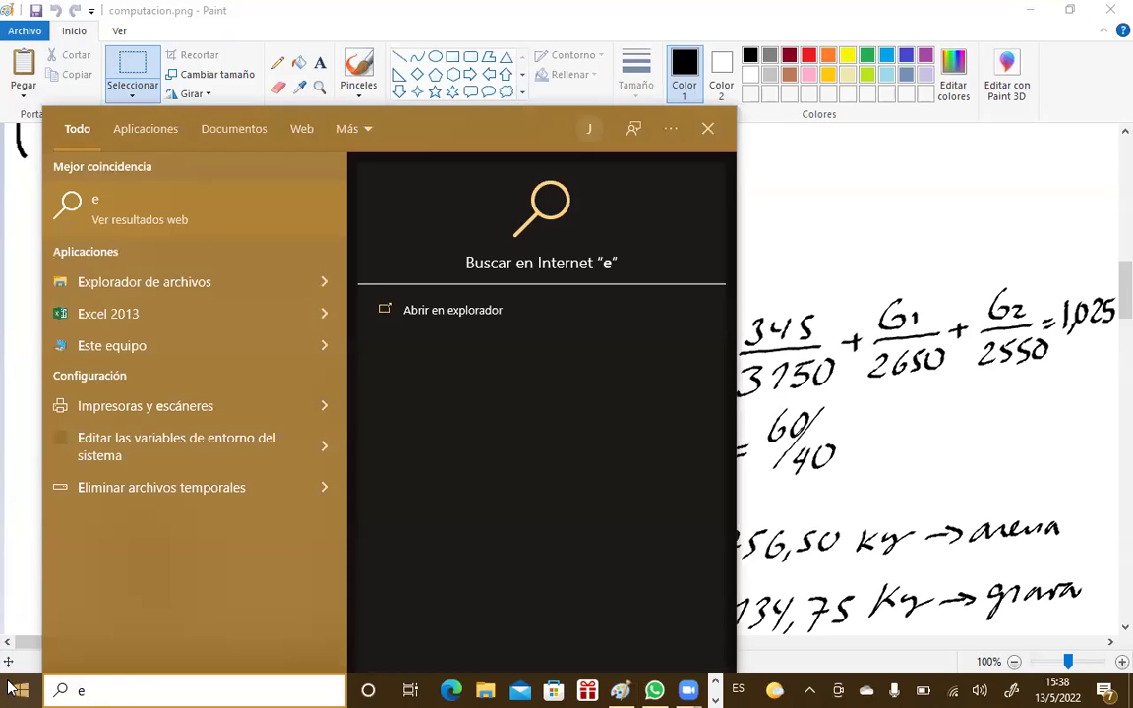
text(x)
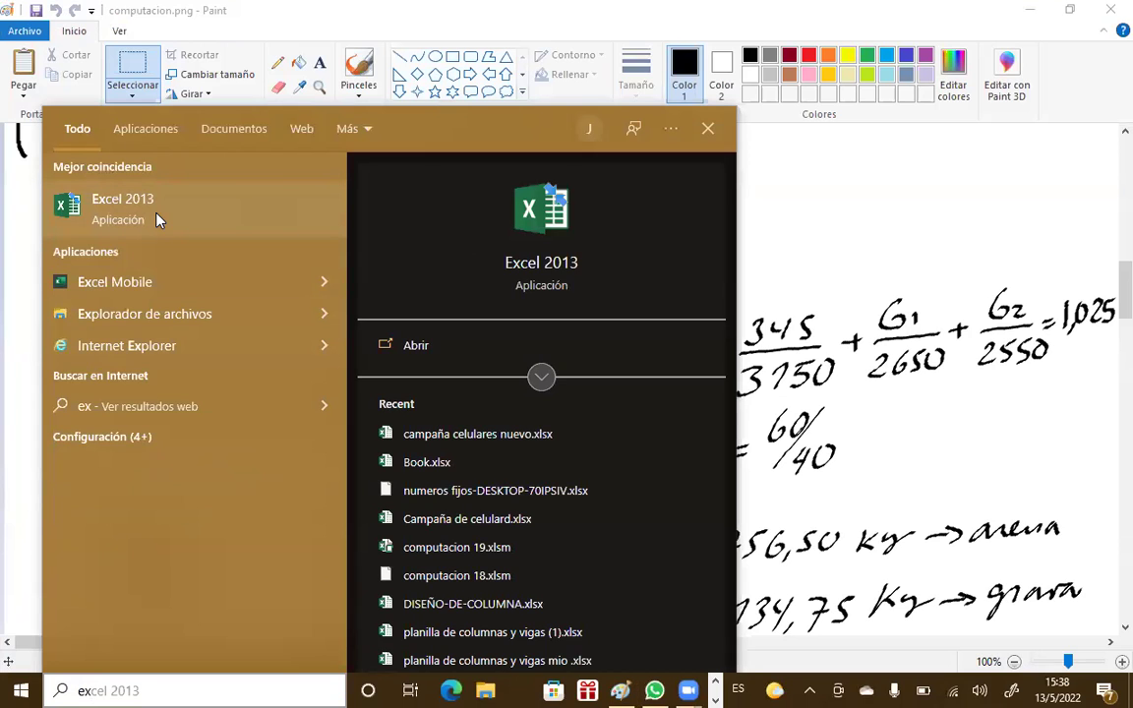
click(157, 221)
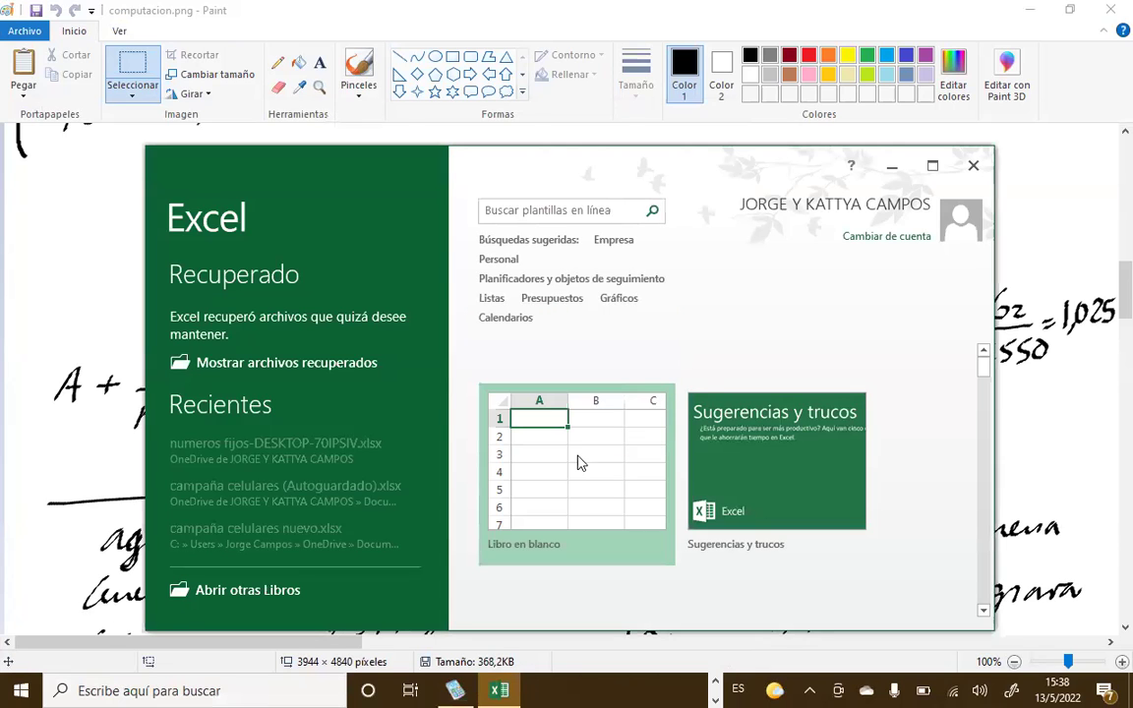
key(Return)
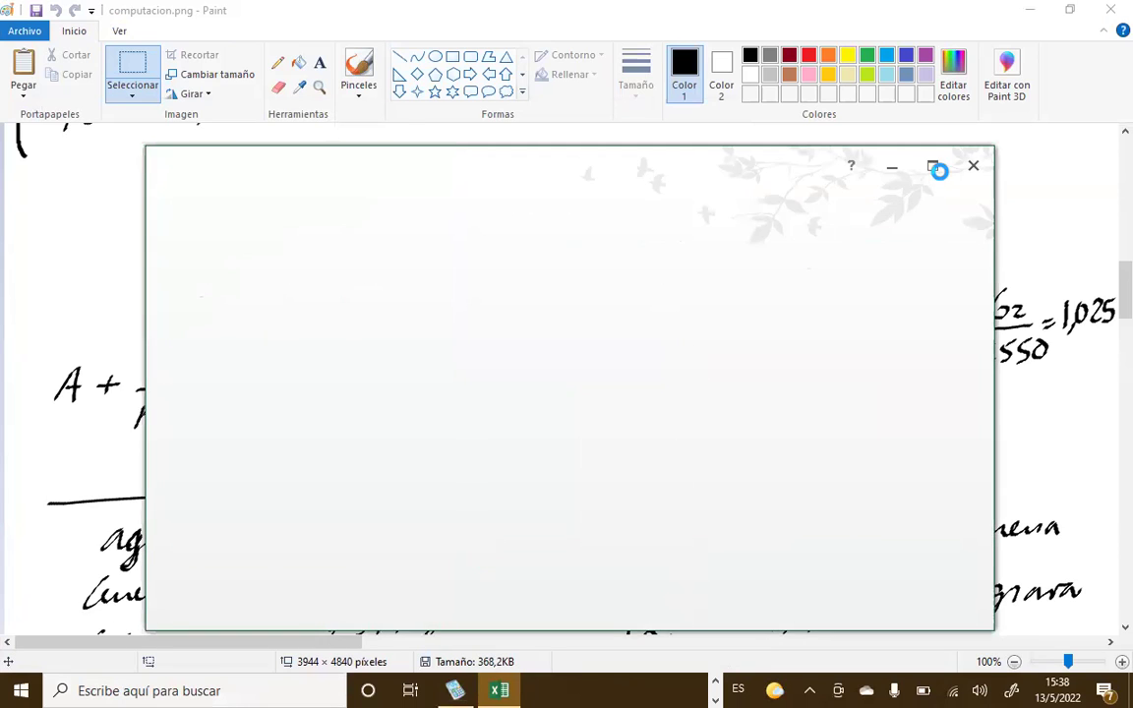
click(935, 170)
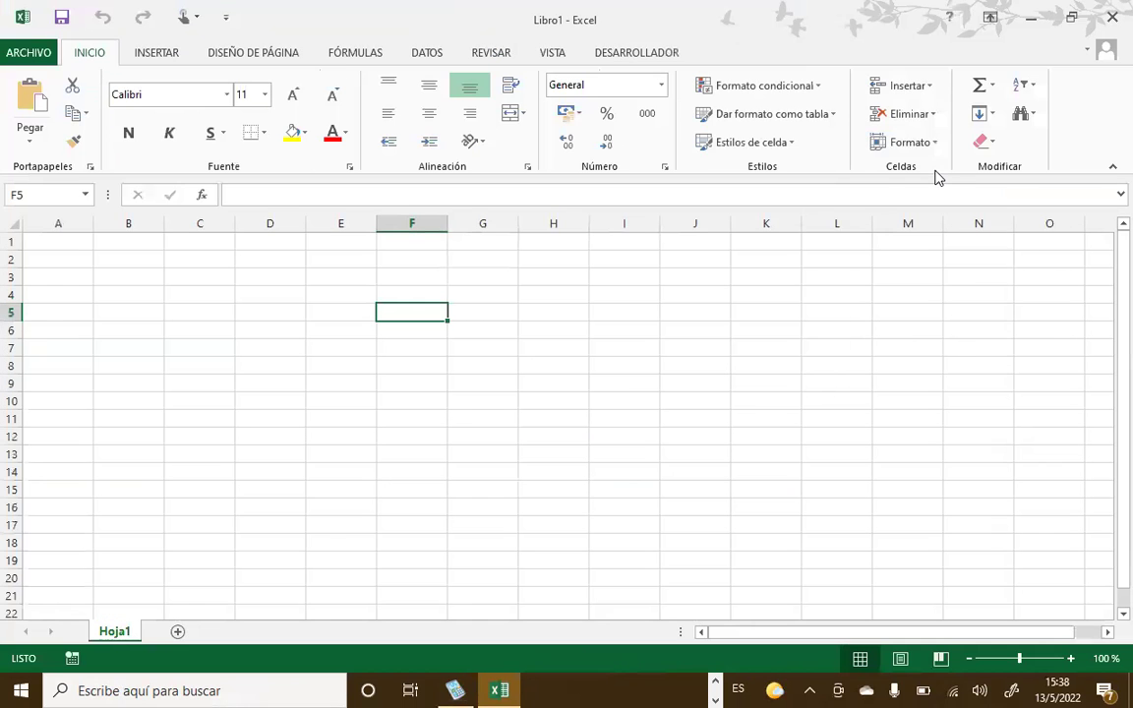
Dismiss the Office activation dialog and paste the copied G1 solution image at cell H2.
click(552, 259)
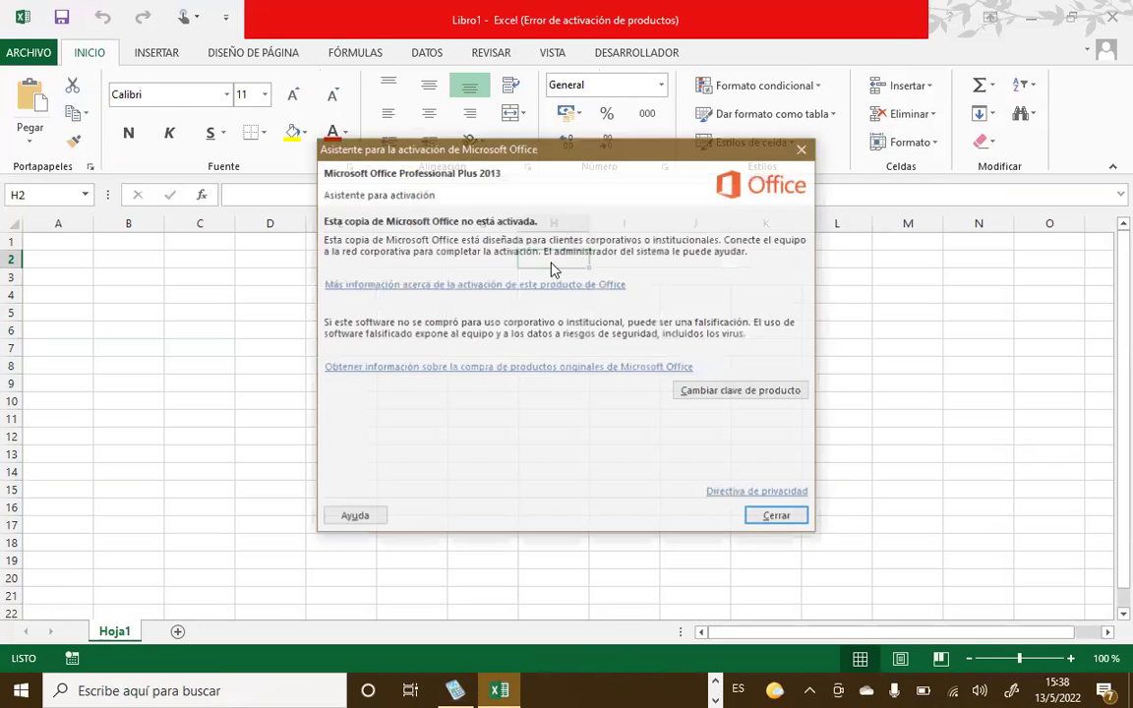
click(778, 519)
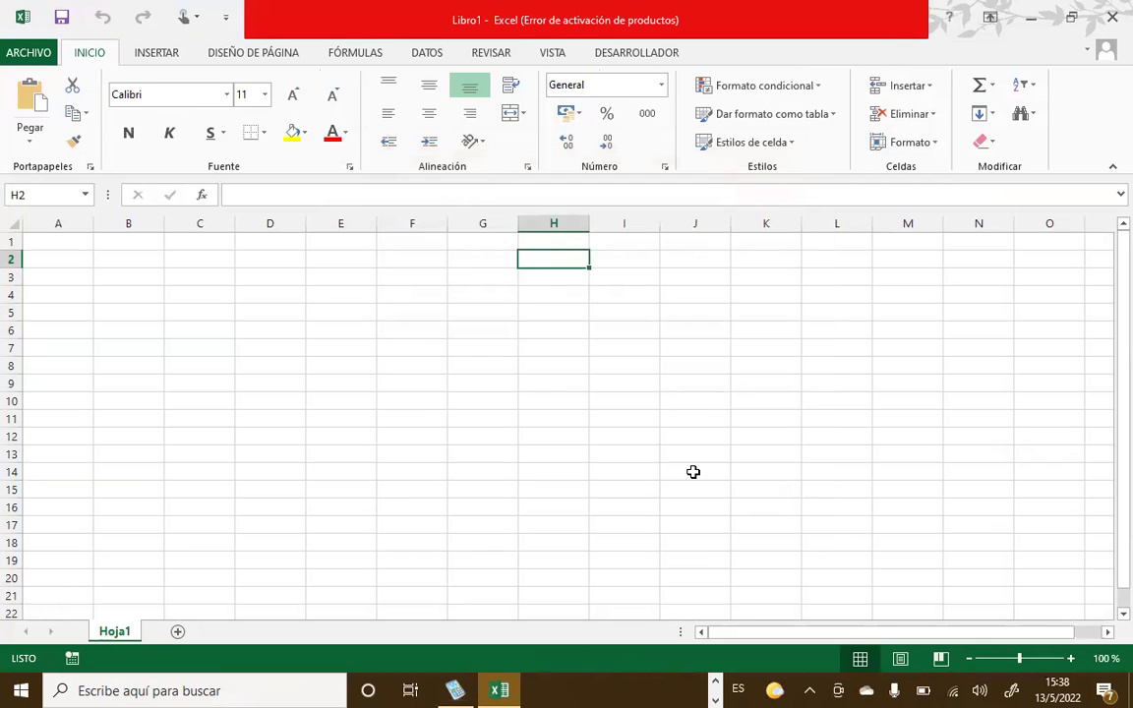
click(30, 99)
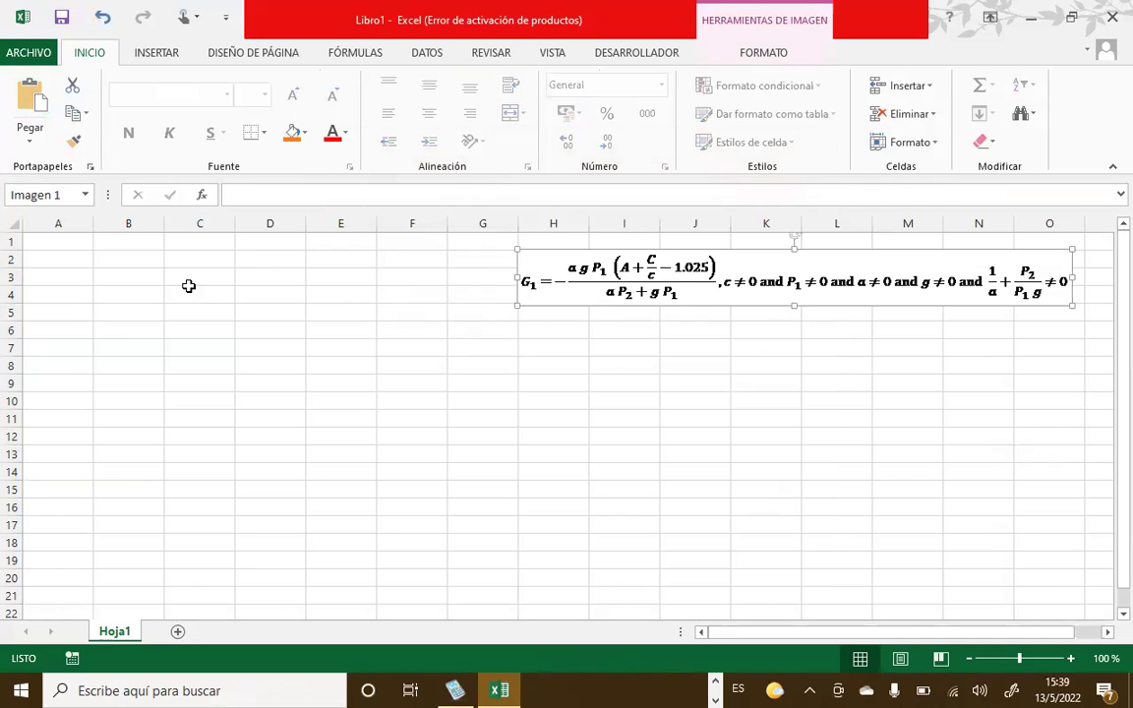
Consult the handwritten mix notes in Paint and label Excel cell A1 "Agua =", using the Español (Estados Unidos) keyboard layout.
click(83, 258)
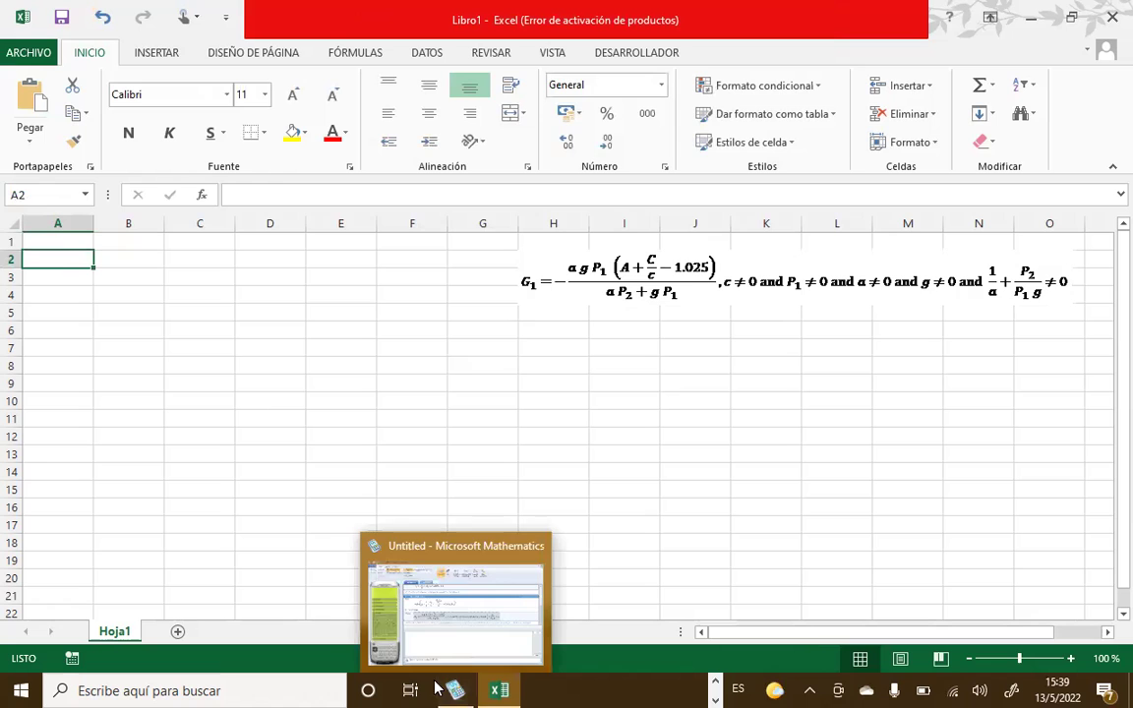
click(717, 683)
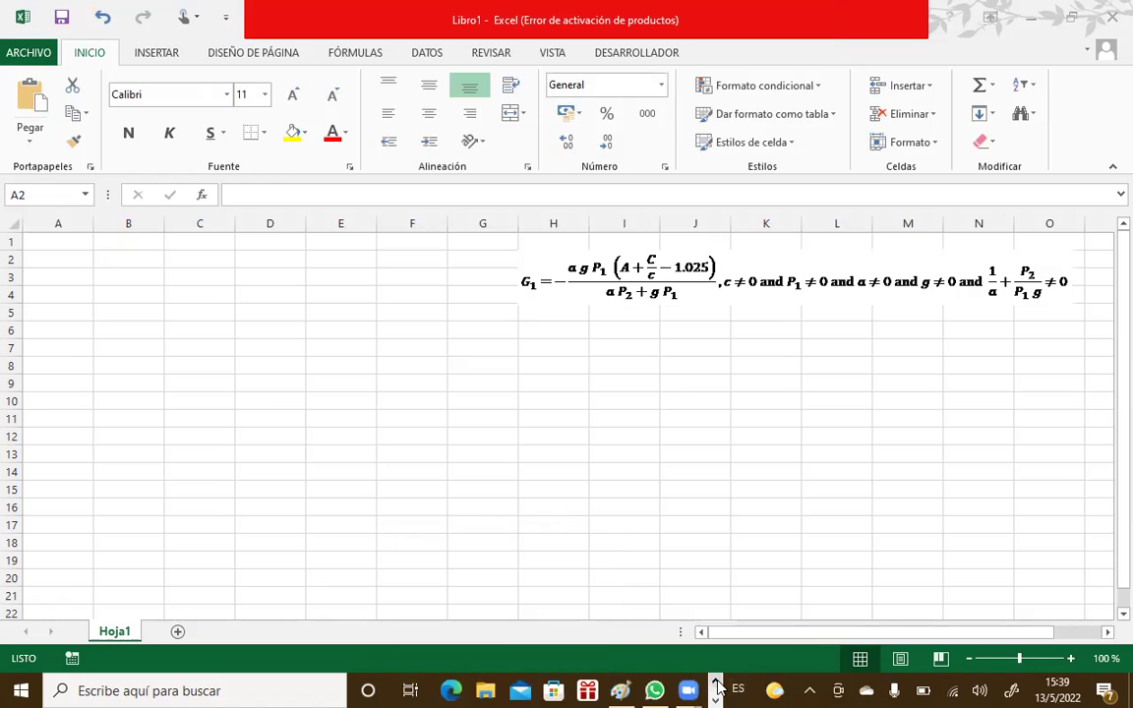
click(623, 691)
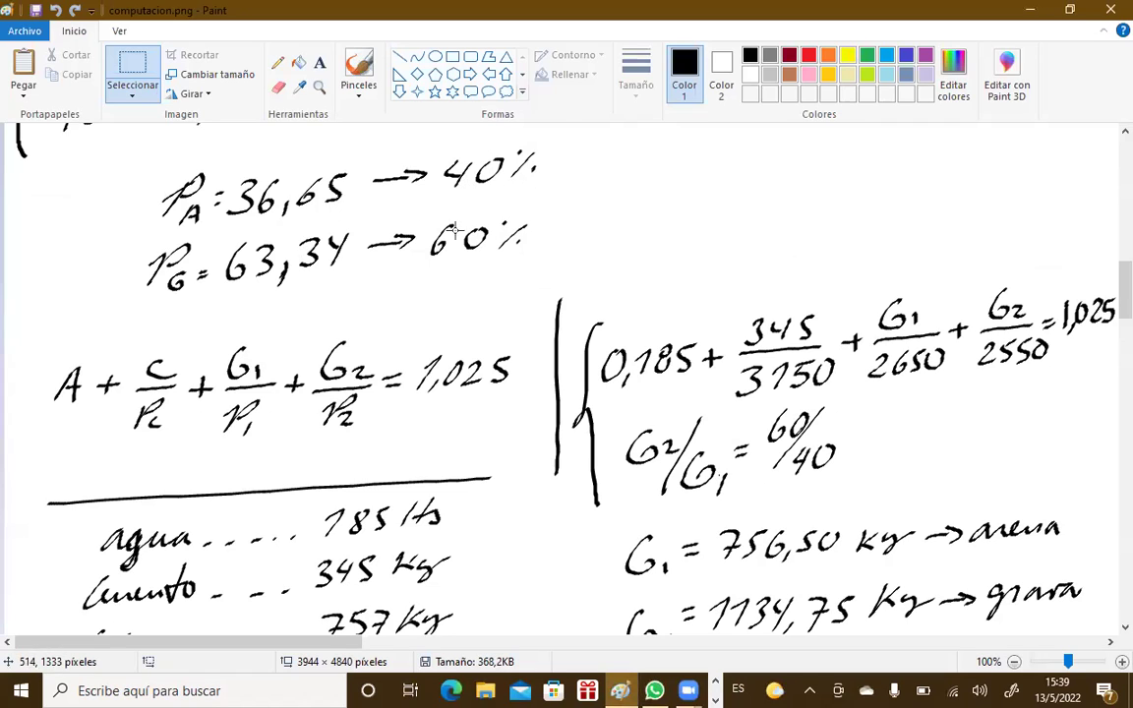
click(1029, 11)
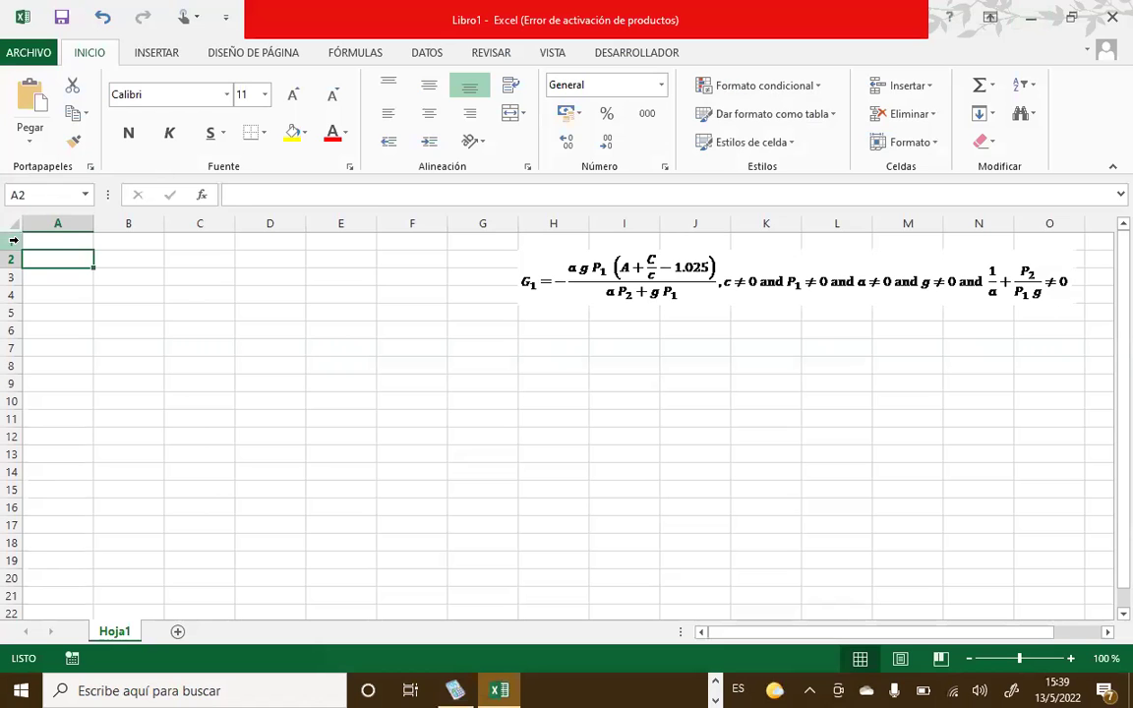
click(75, 239)
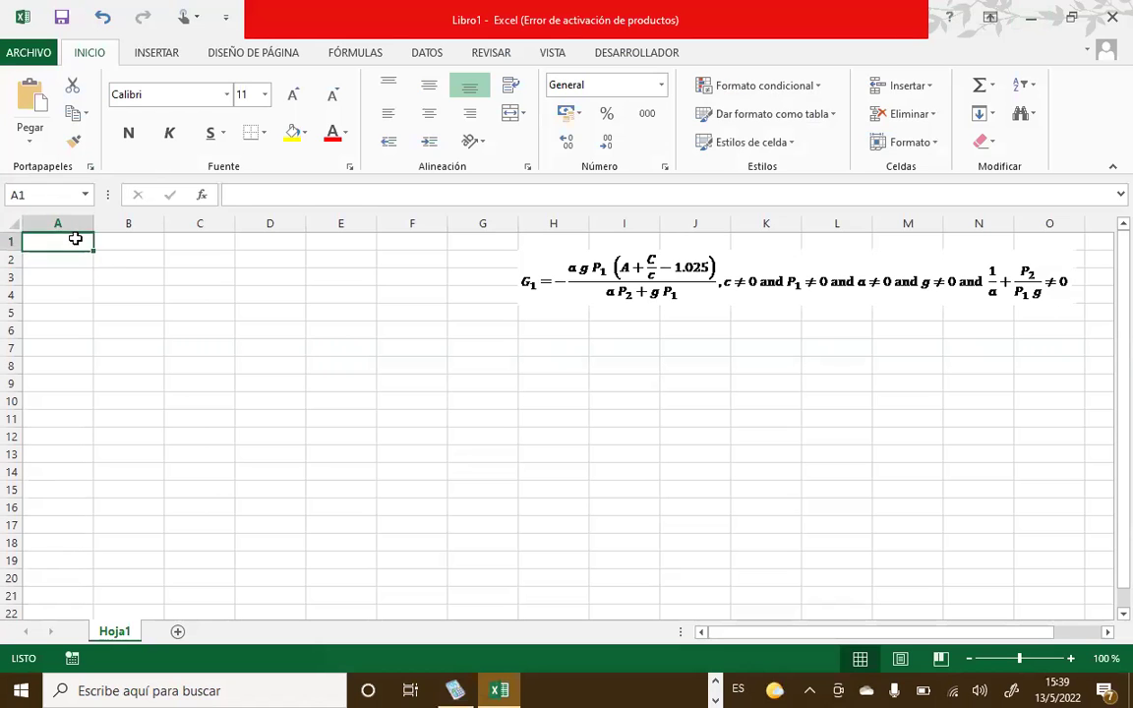
text(Agua)
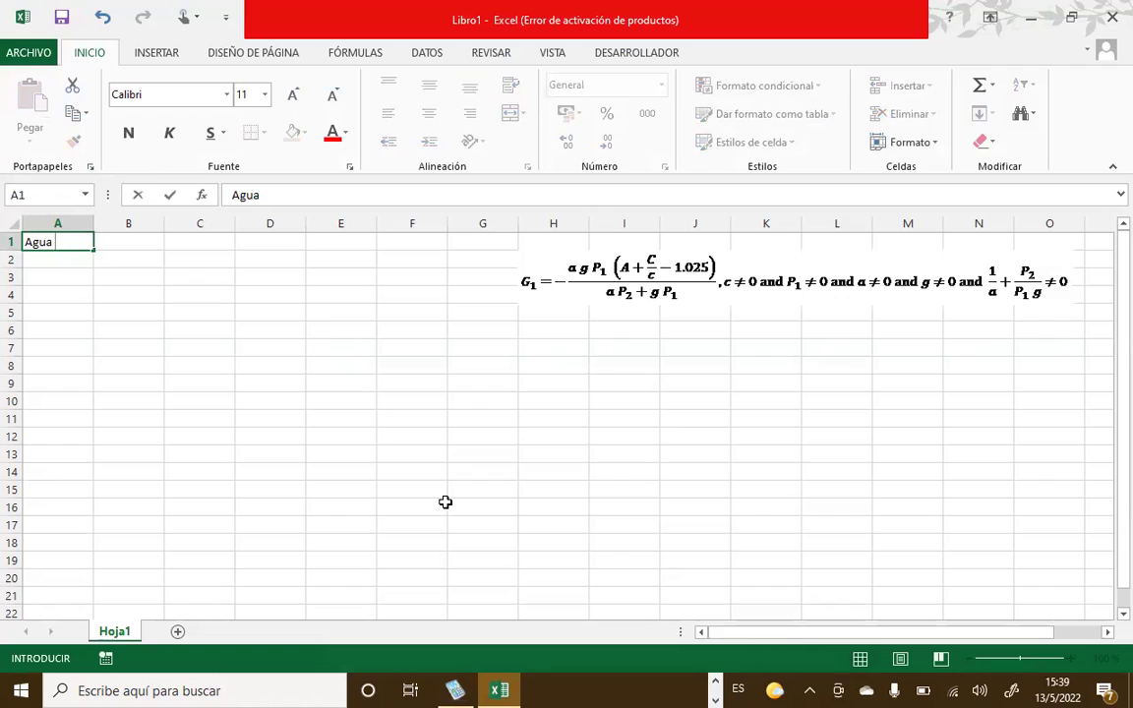
click(739, 689)
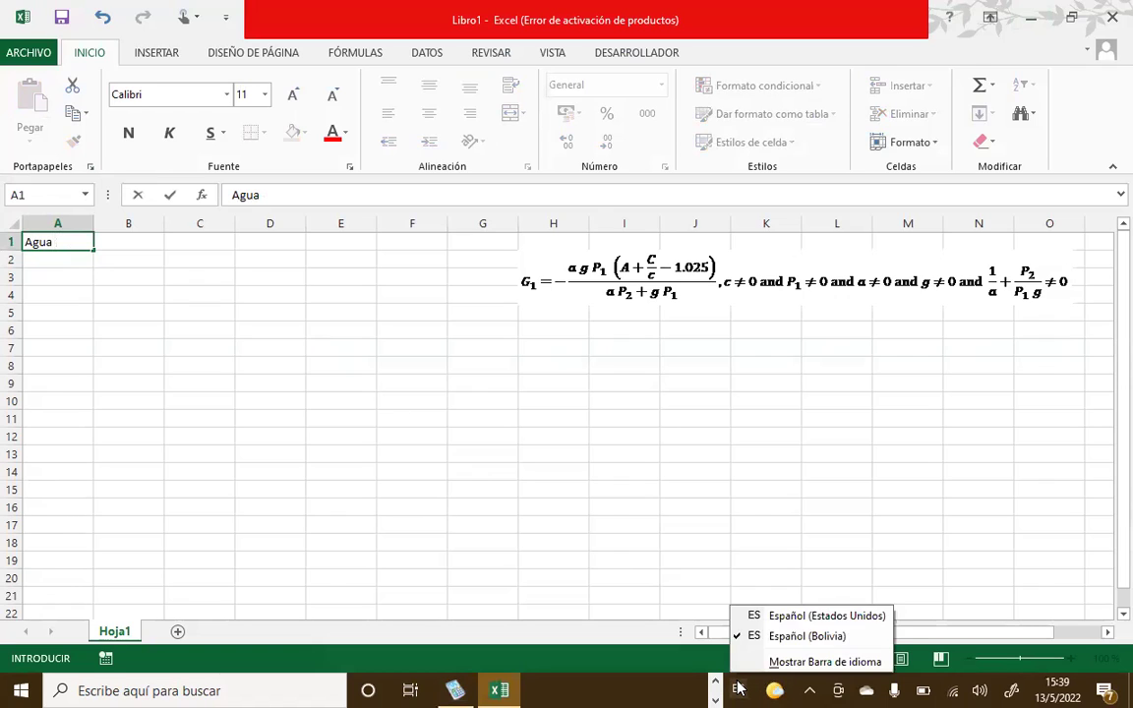
click(759, 617)
text(=)
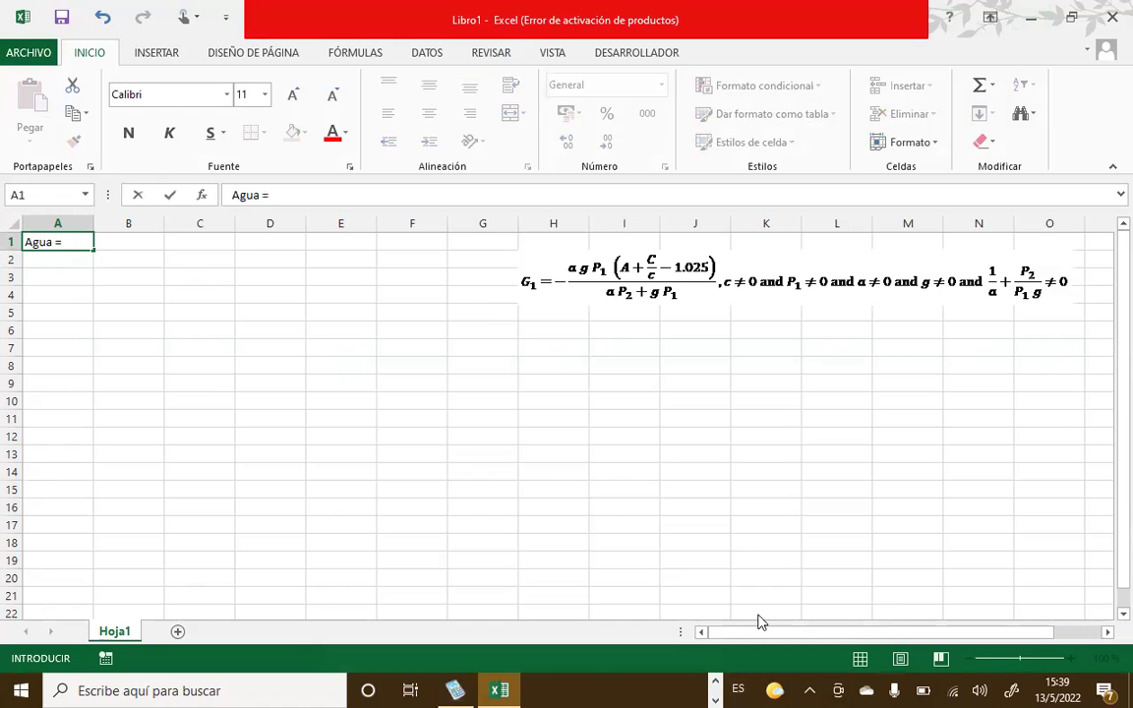
key(Return)
Enter the labels "cemento =" in cell A2 and "p.e. cemento =" in cell A3.
text(ceme)
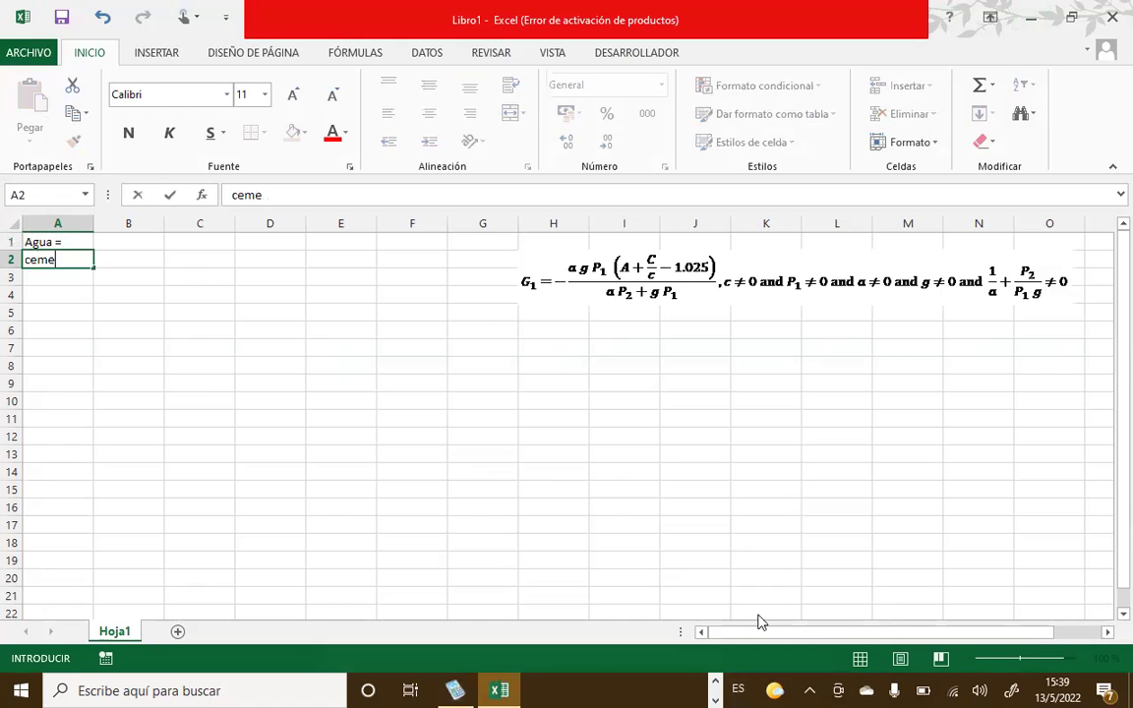
text(nto =)
key(Return)
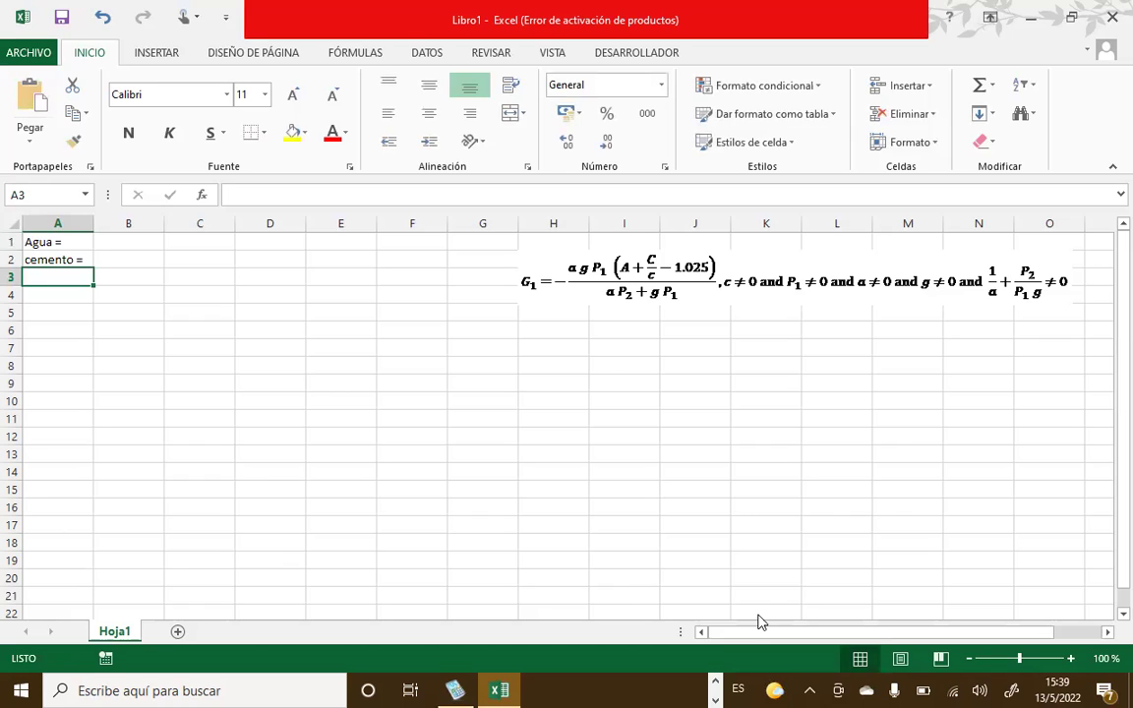
text(p.e)
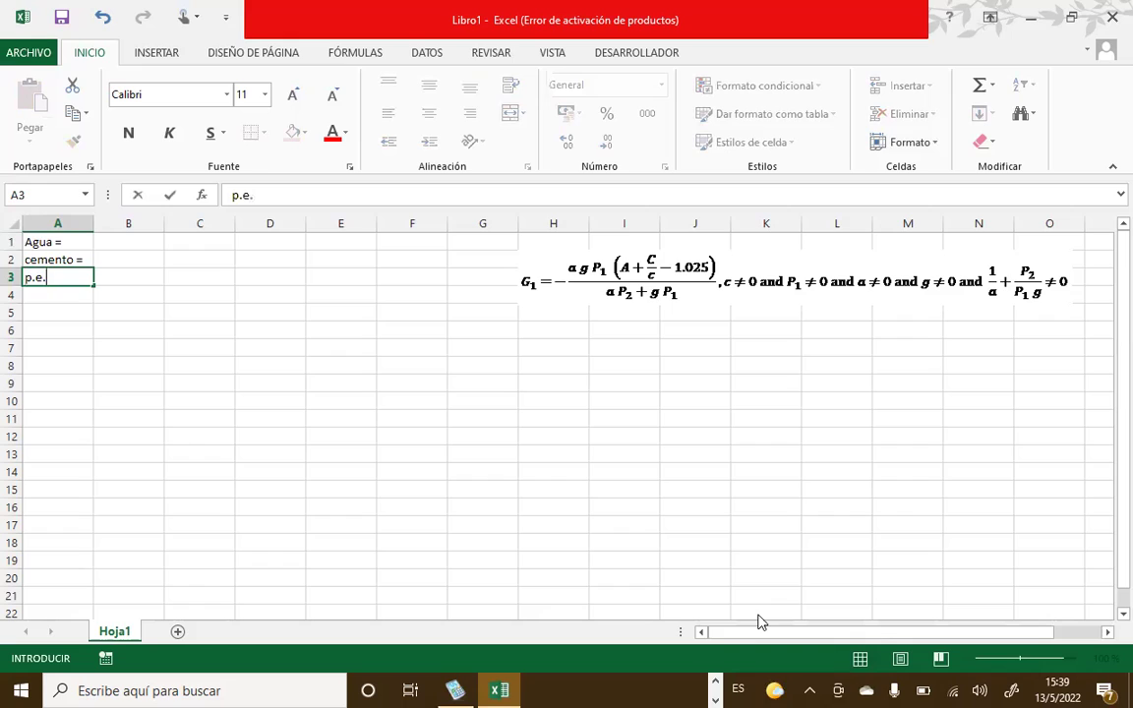
text(. cemento)
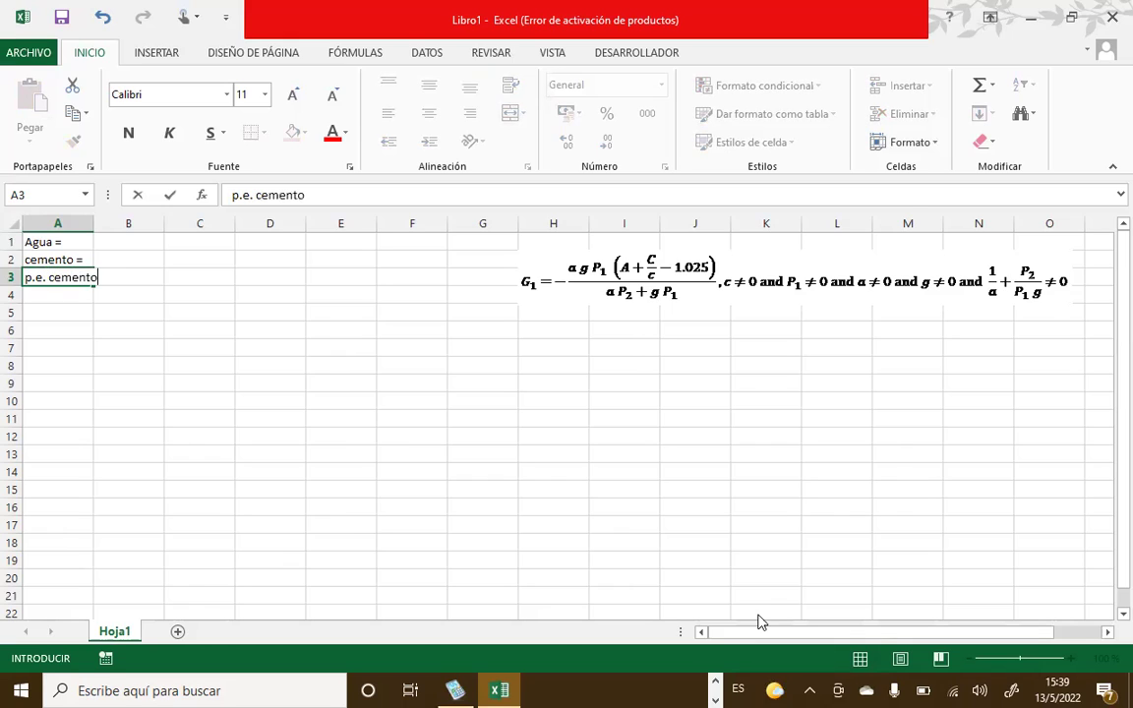
text( =)
key(Return)
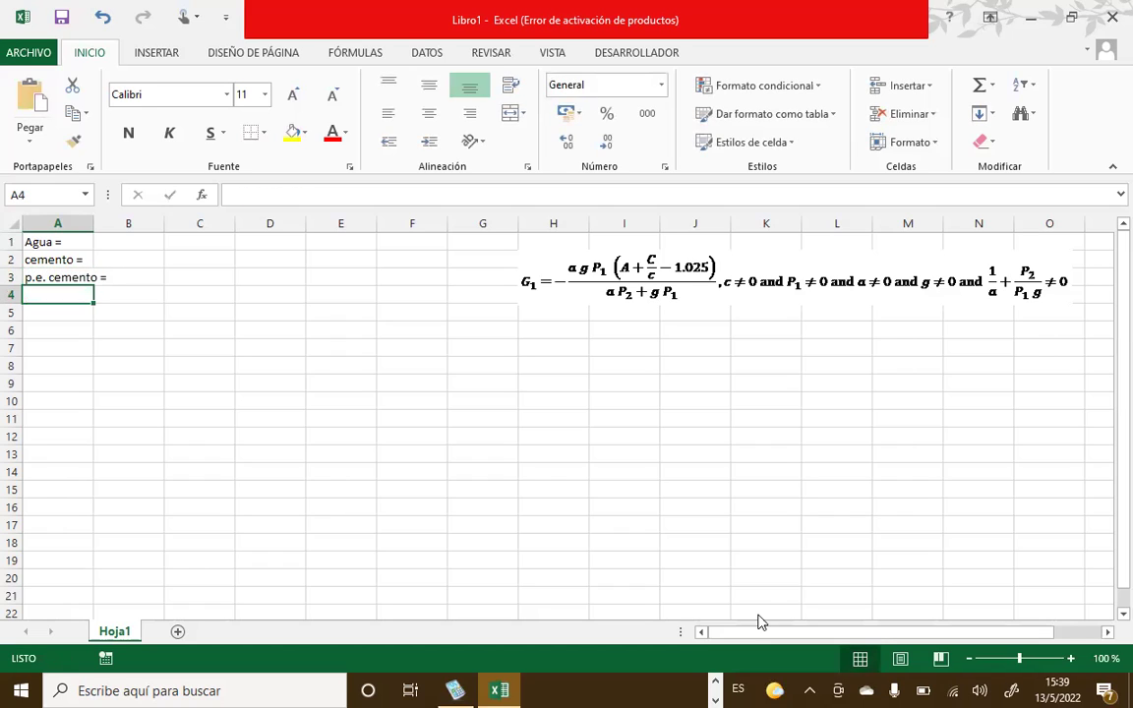
Label cell A4 "p.e. arena =" and cell A5 "p.e. grava =", and autofit column A to its labels.
text(p.e. )
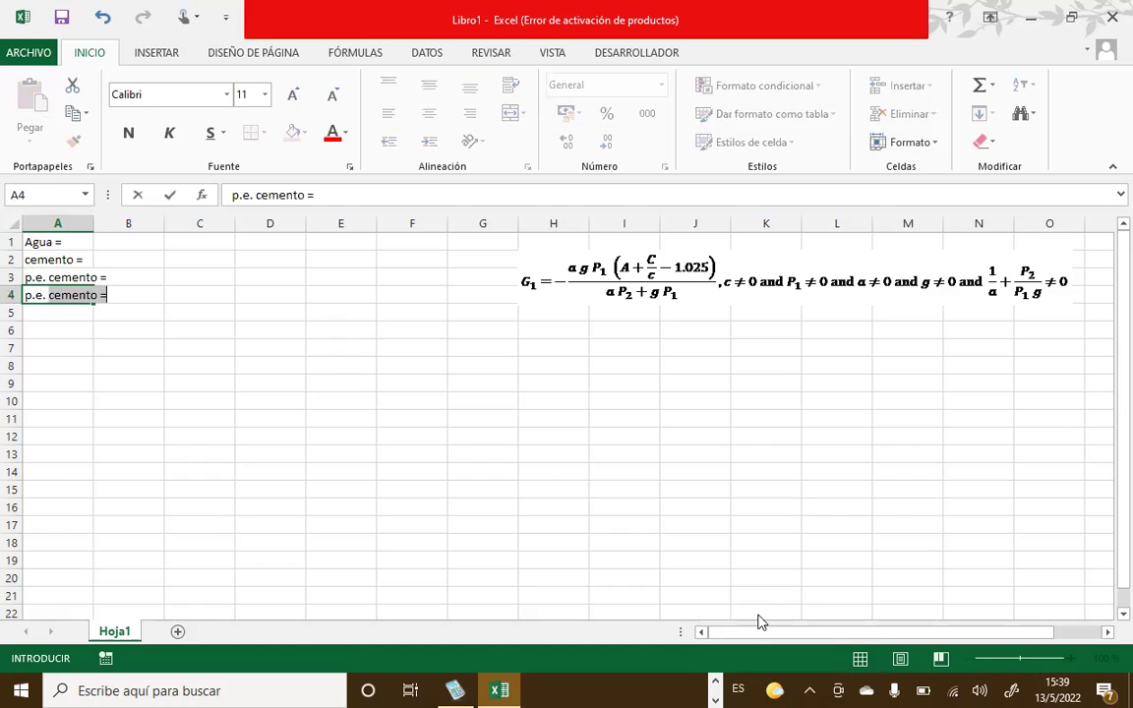
text(arena =)
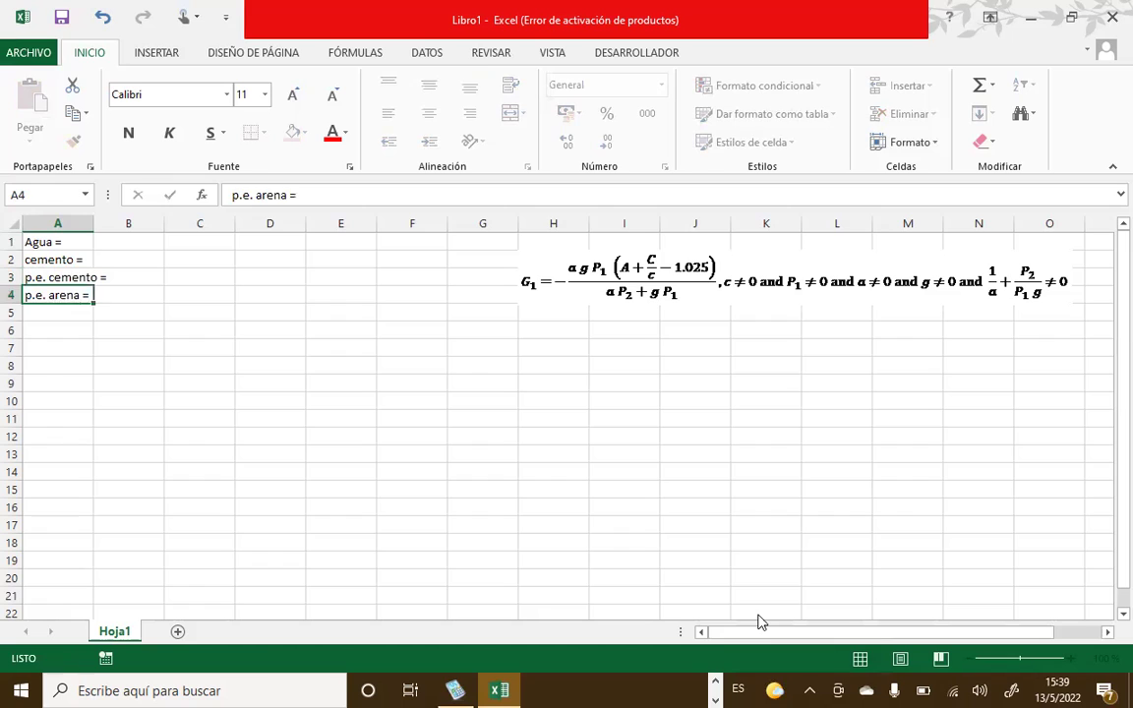
key(Return)
text(p.e.)
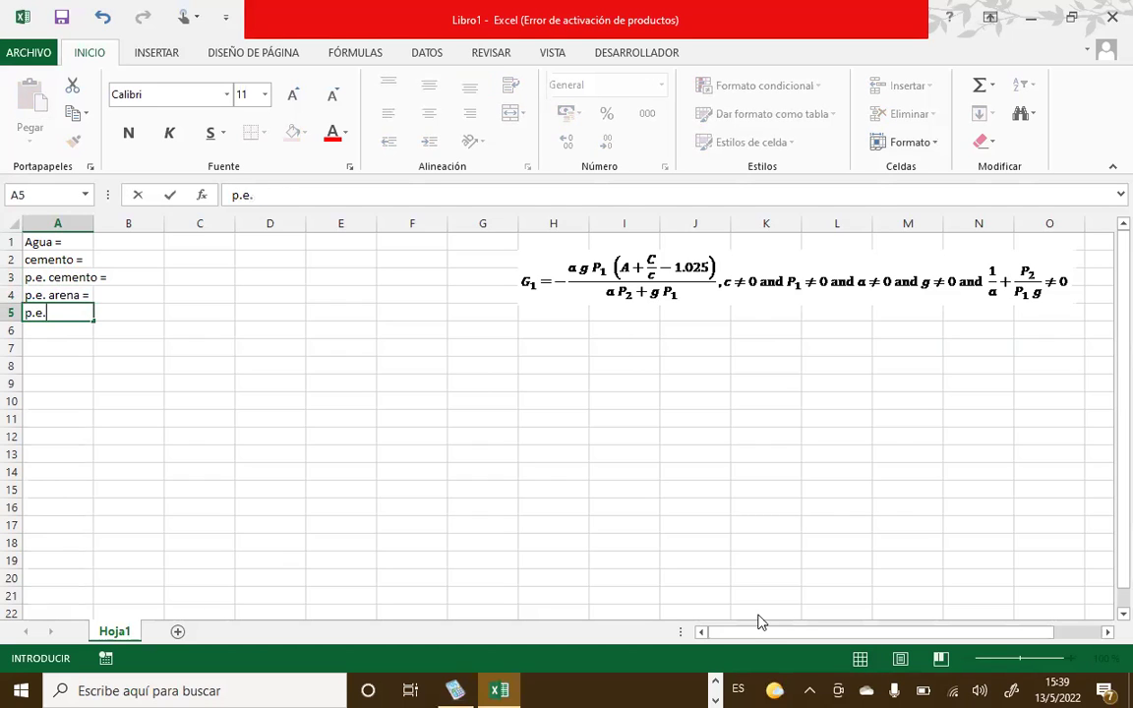
text( grava =)
key(Return)
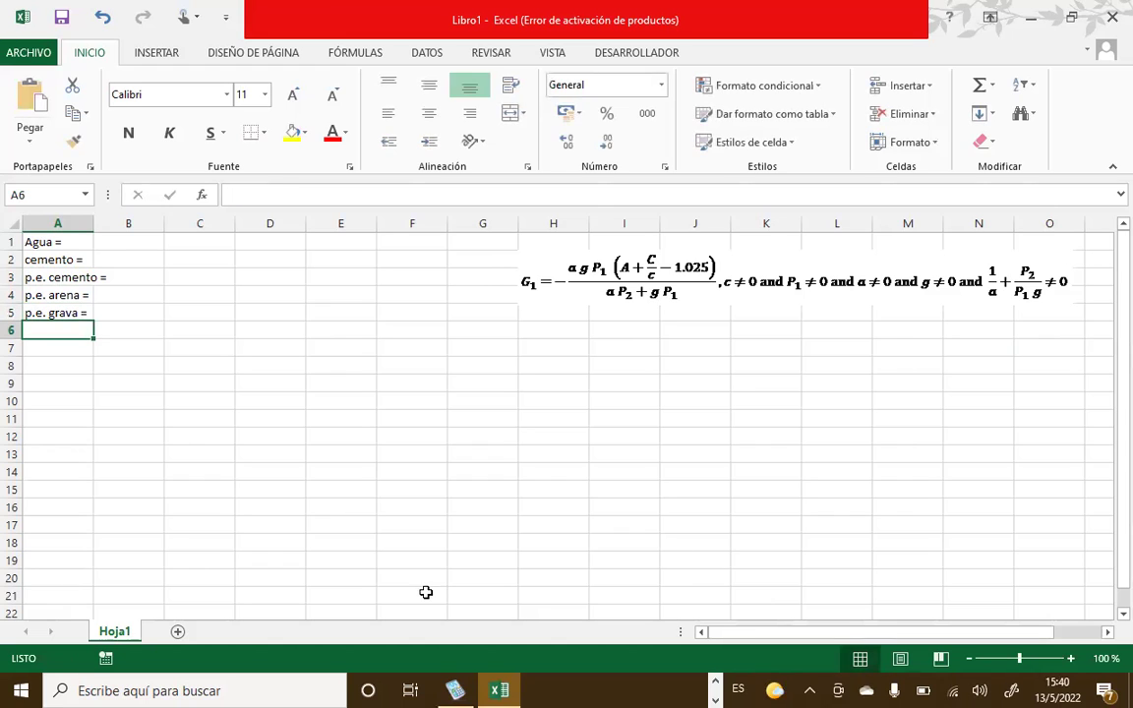
double_click(94, 223)
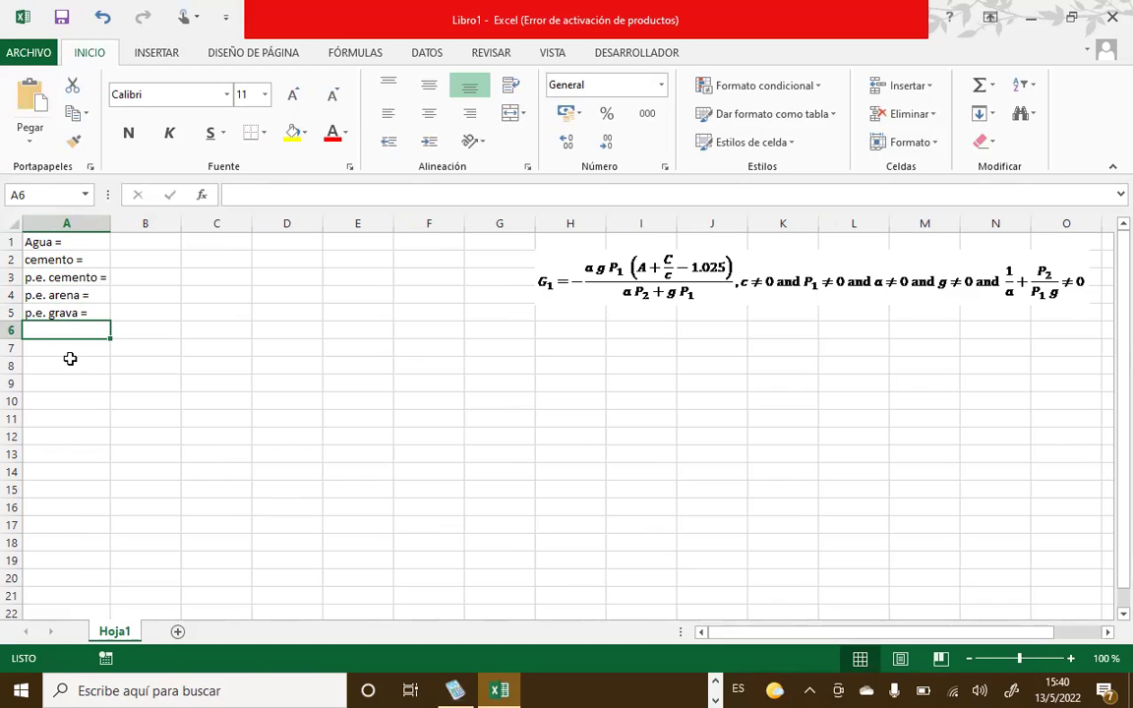
Enter the labels "P1=" in cell A6 and "P2=" in cell A7.
text(p)
key(BackSpace)
text(PA)
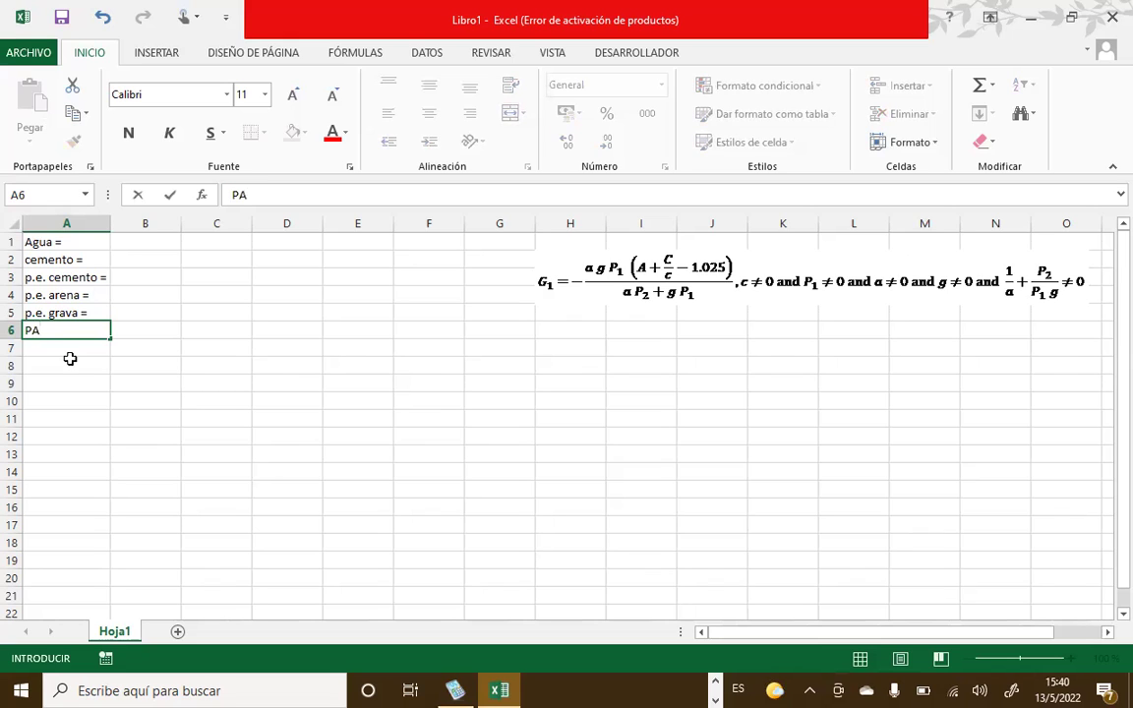
key(BackSpace)
text(1=)
key(Return)
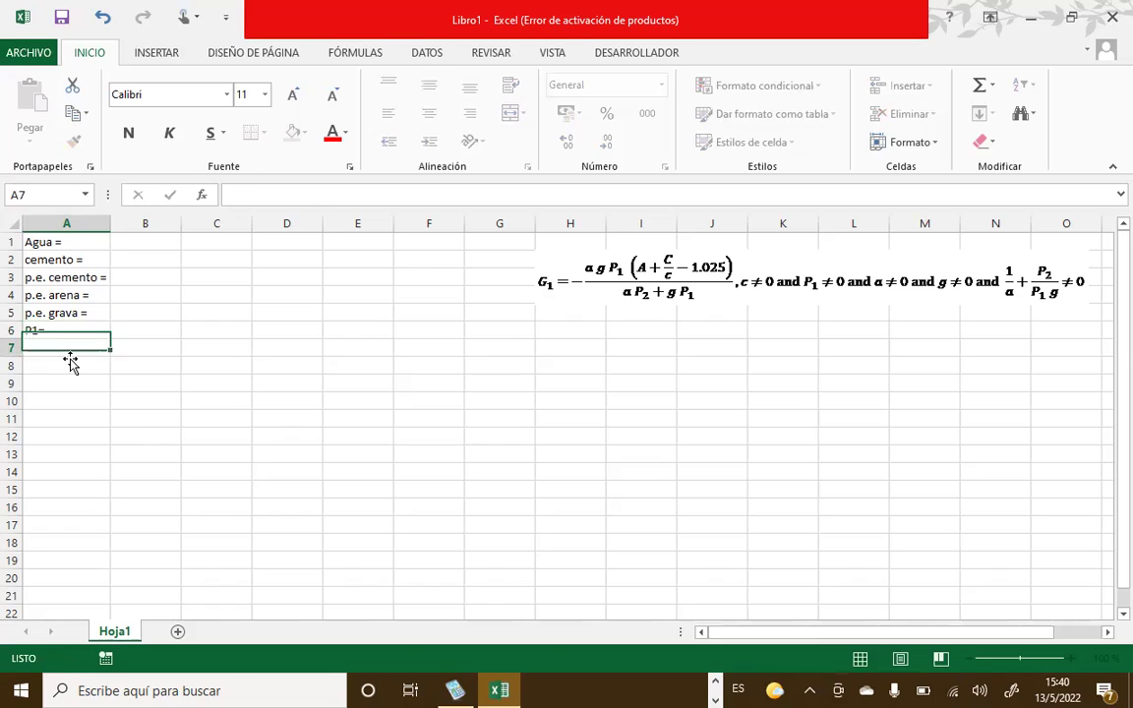
text(P2=)
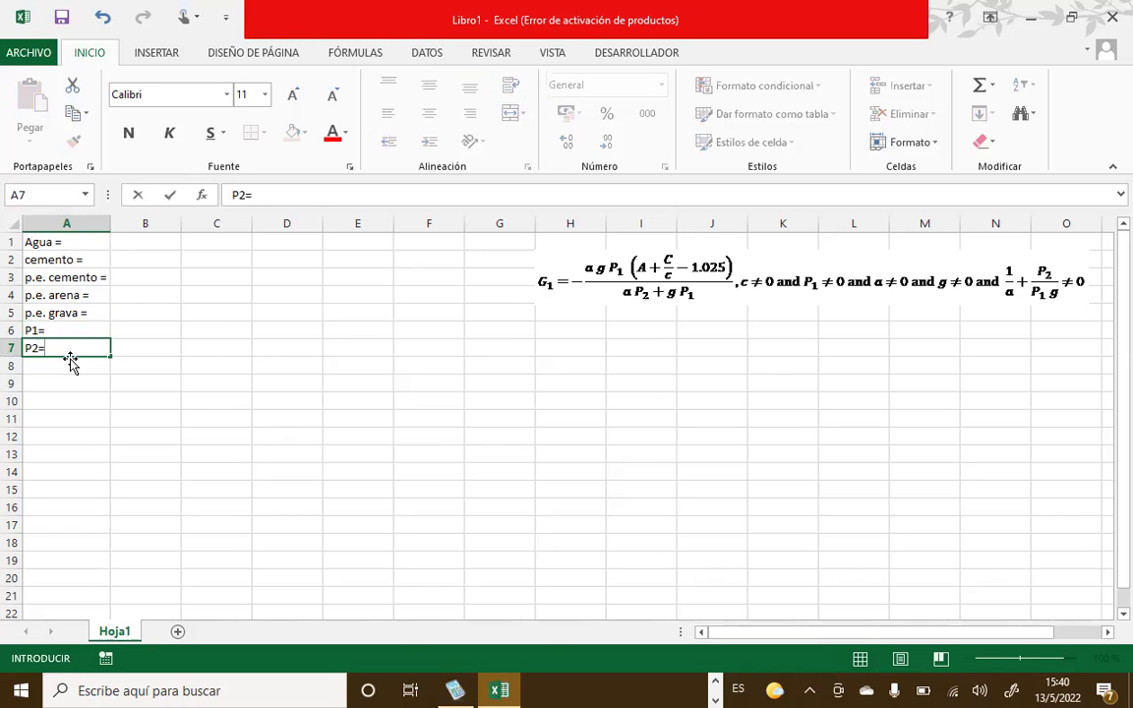
key(Return)
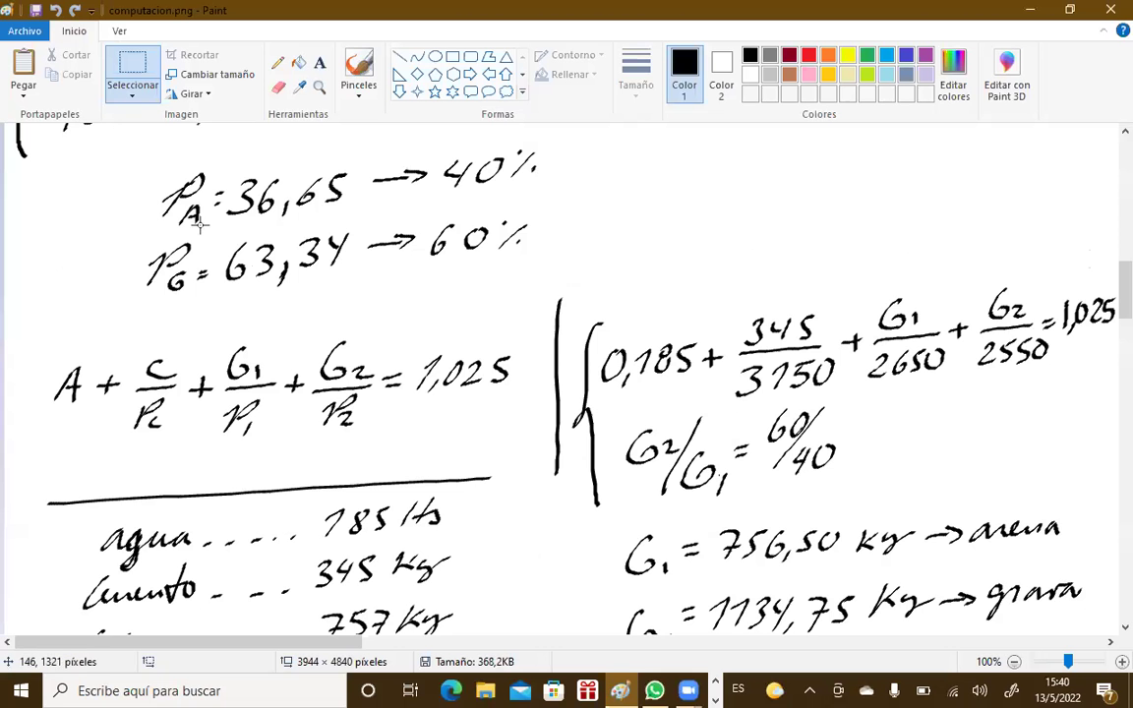
Consult the handwritten mix notes in Paint, and in Excel enter the water amount 185 in B1 with the unit LTS in C1.
scroll(243, 265, up, 3)
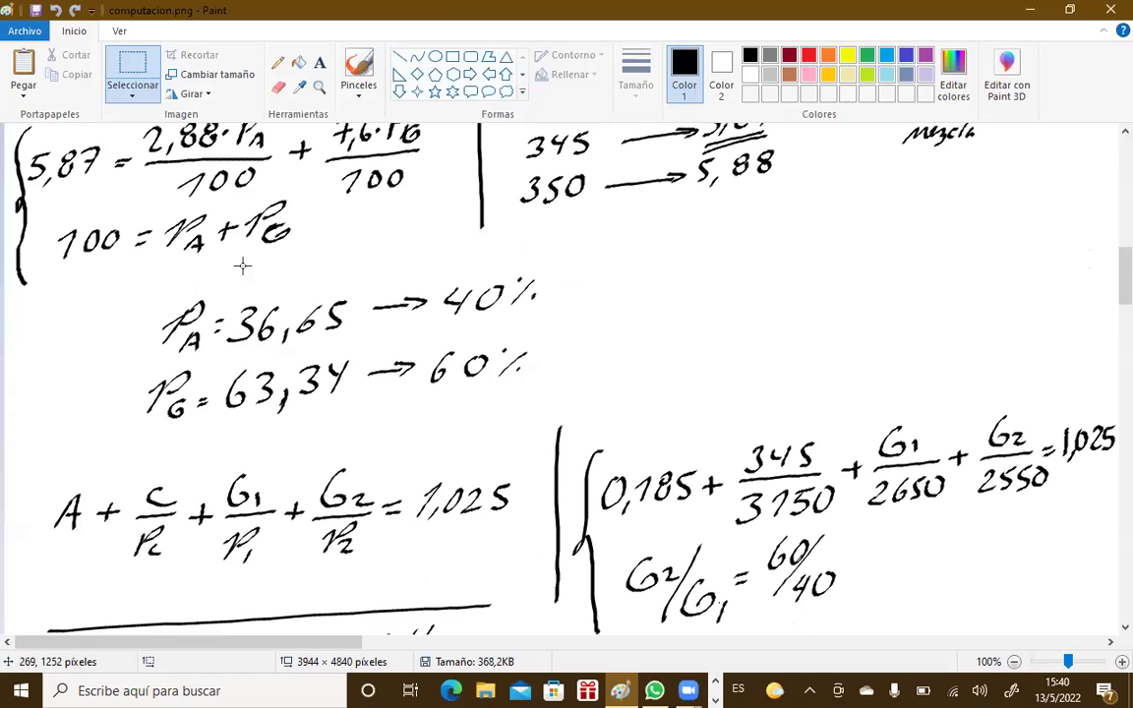
key(alt+Tab)
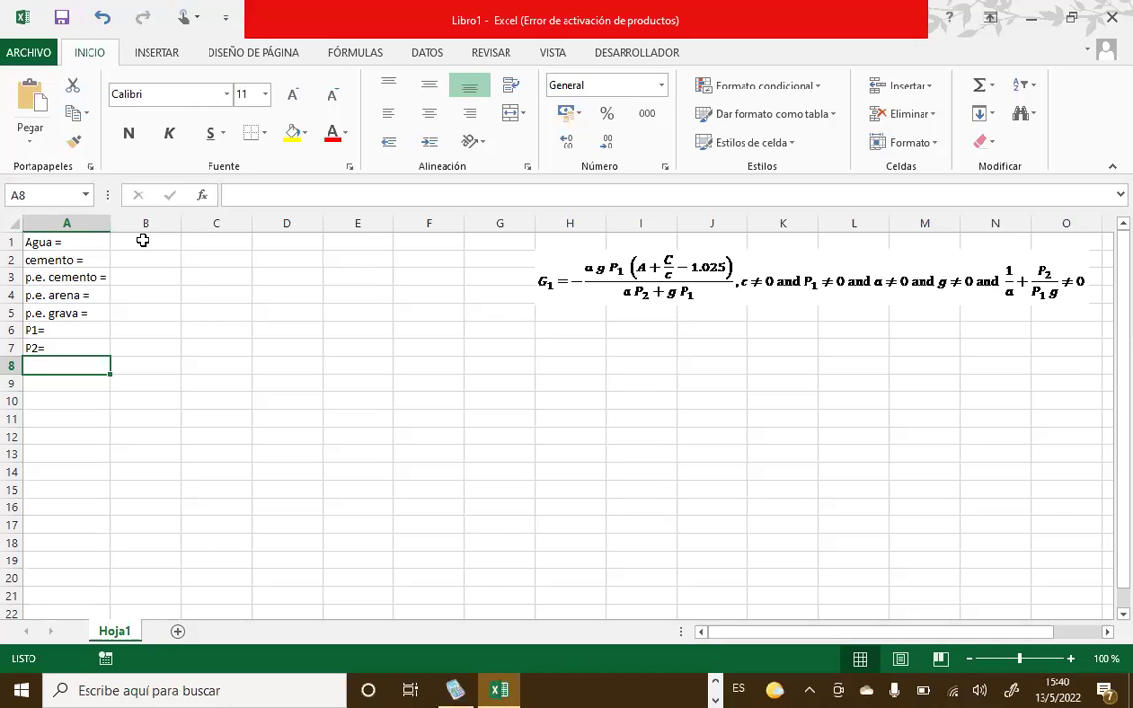
click(143, 240)
text(185)
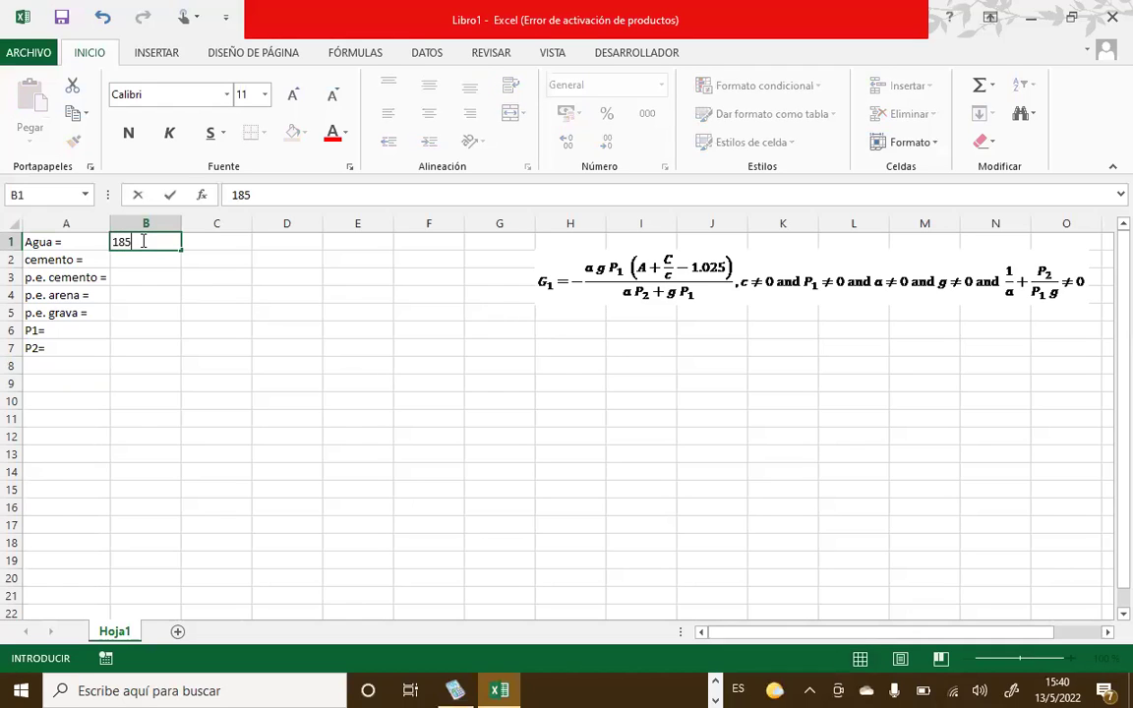
key(Return)
click(143, 240)
key(Right)
text(LTS)
key(Return)
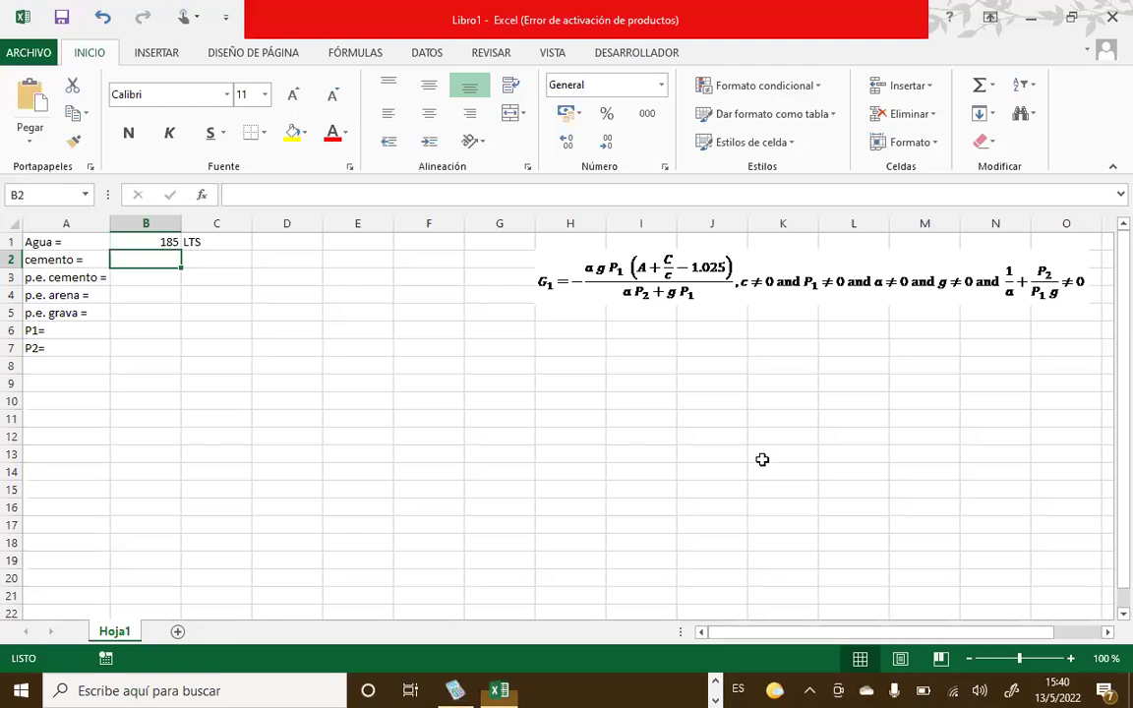
Enter the cement amount 345 in cell B2 with the unit KG in C2.
text(345)
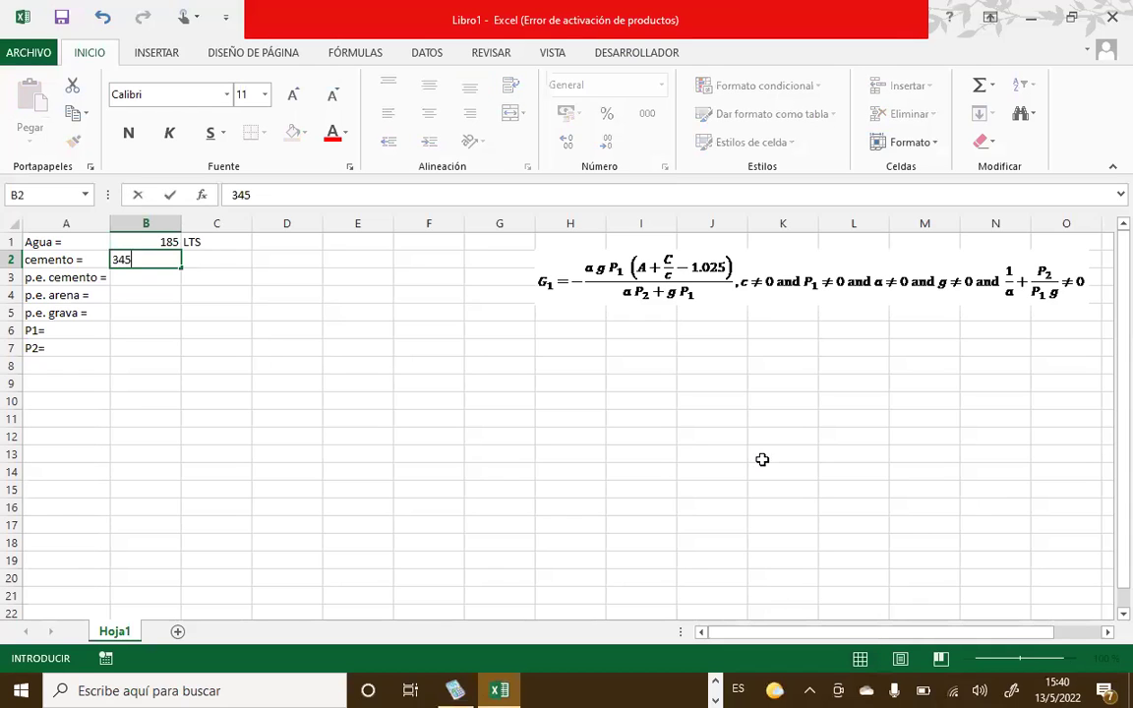
key(Return)
key(Up)
key(Right)
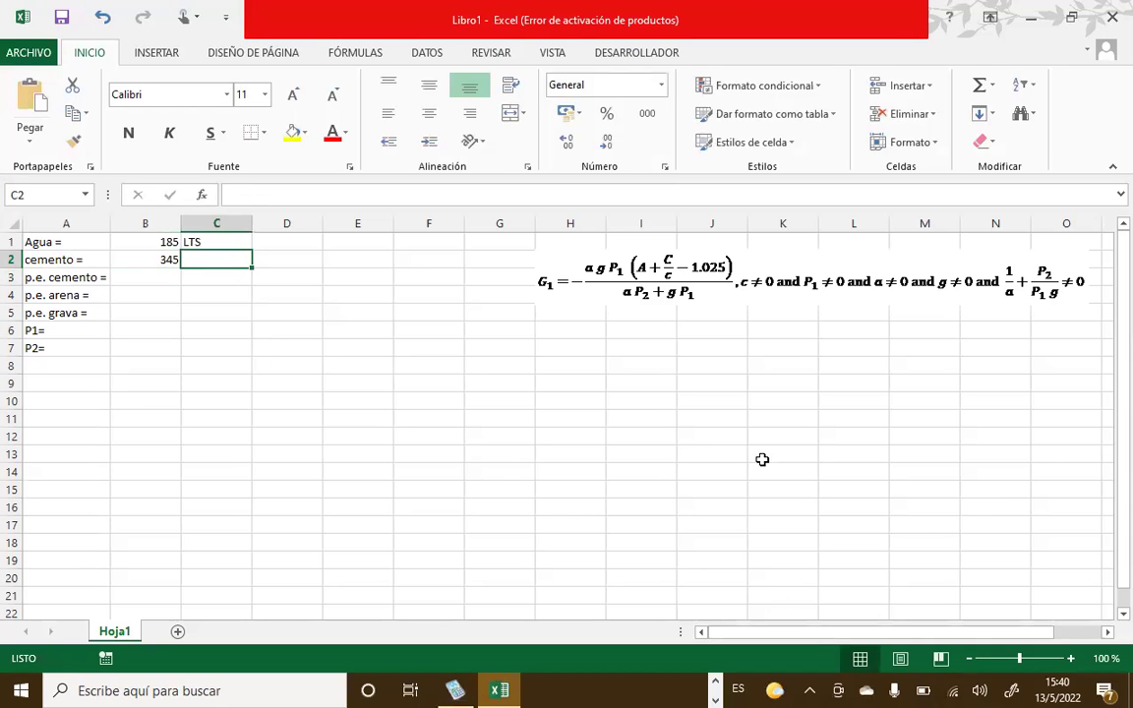
text(KG)
key(Return)
key(Left)
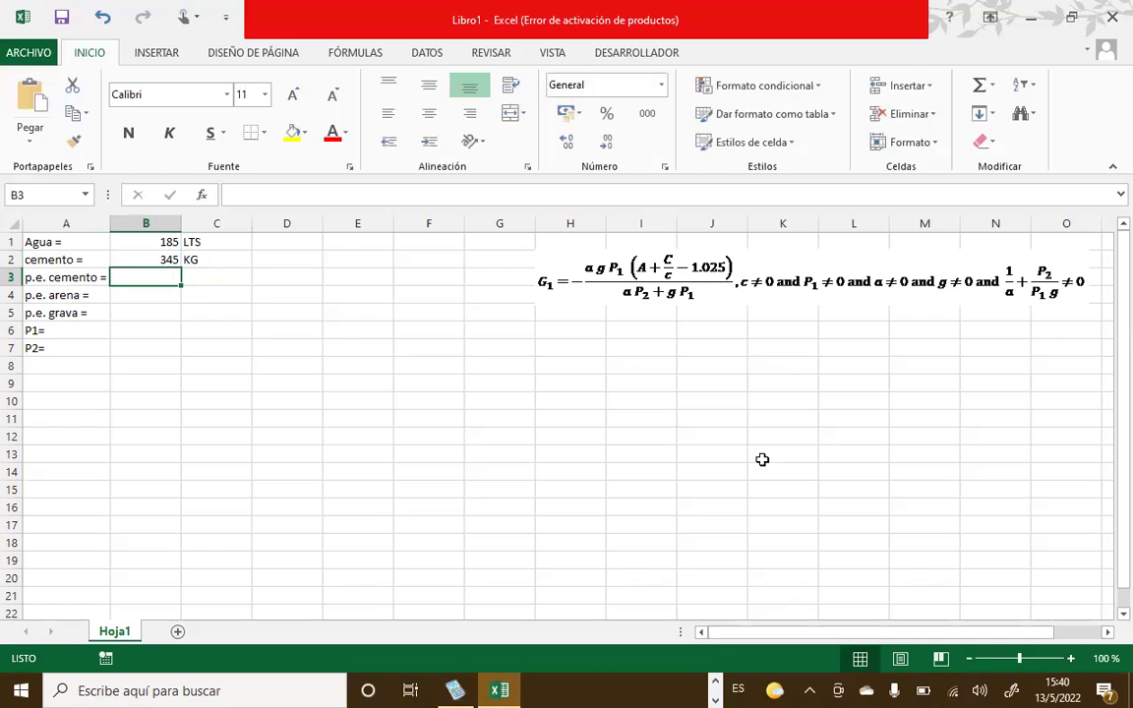
Enter the cement specific weight 3150 in cell B3 with the unit KG/M3 in C3.
text(31)
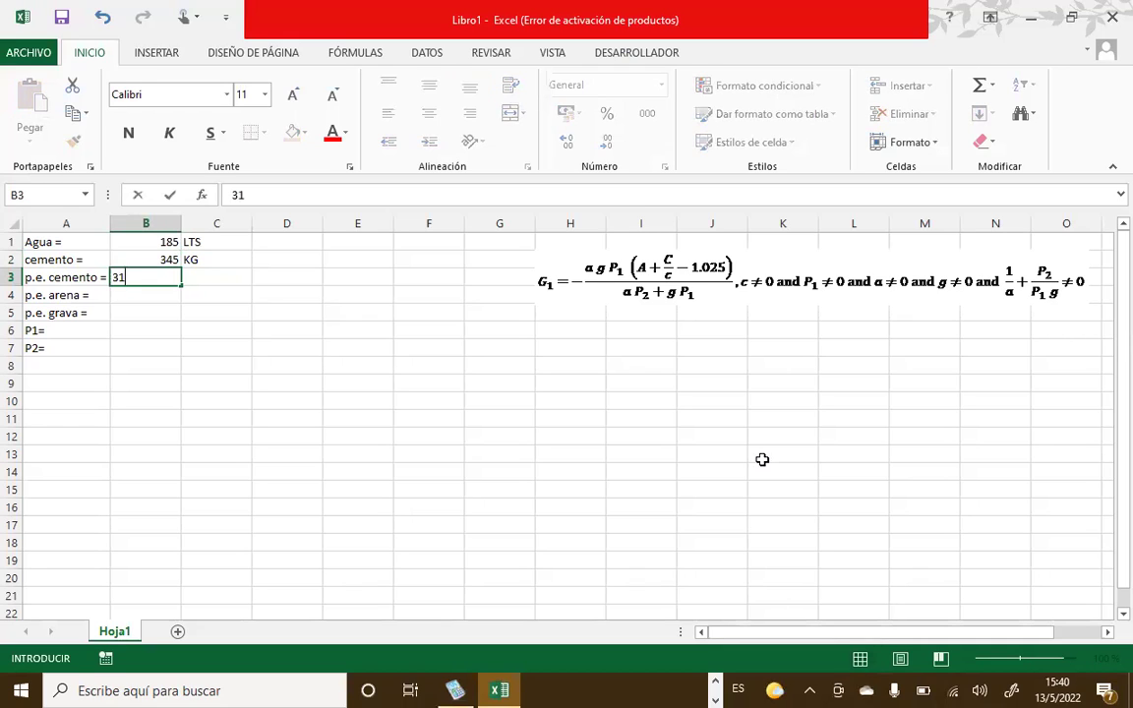
text(50)
key(Right)
text(KG/M3)
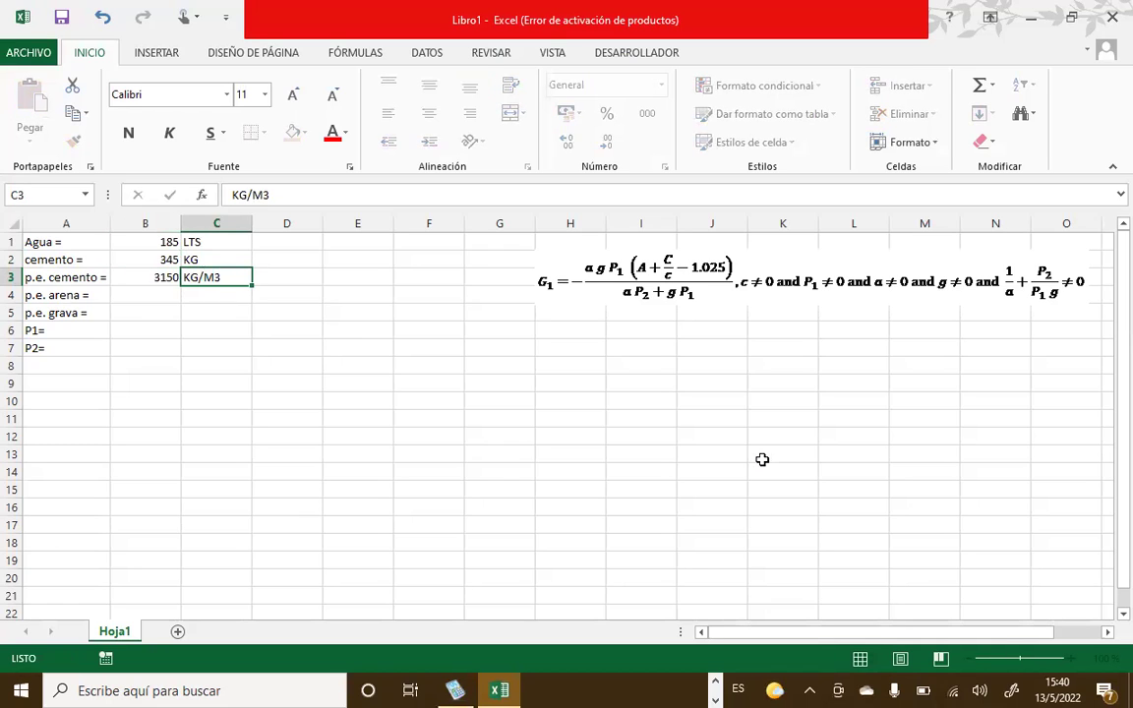
key(Return)
key(Left)
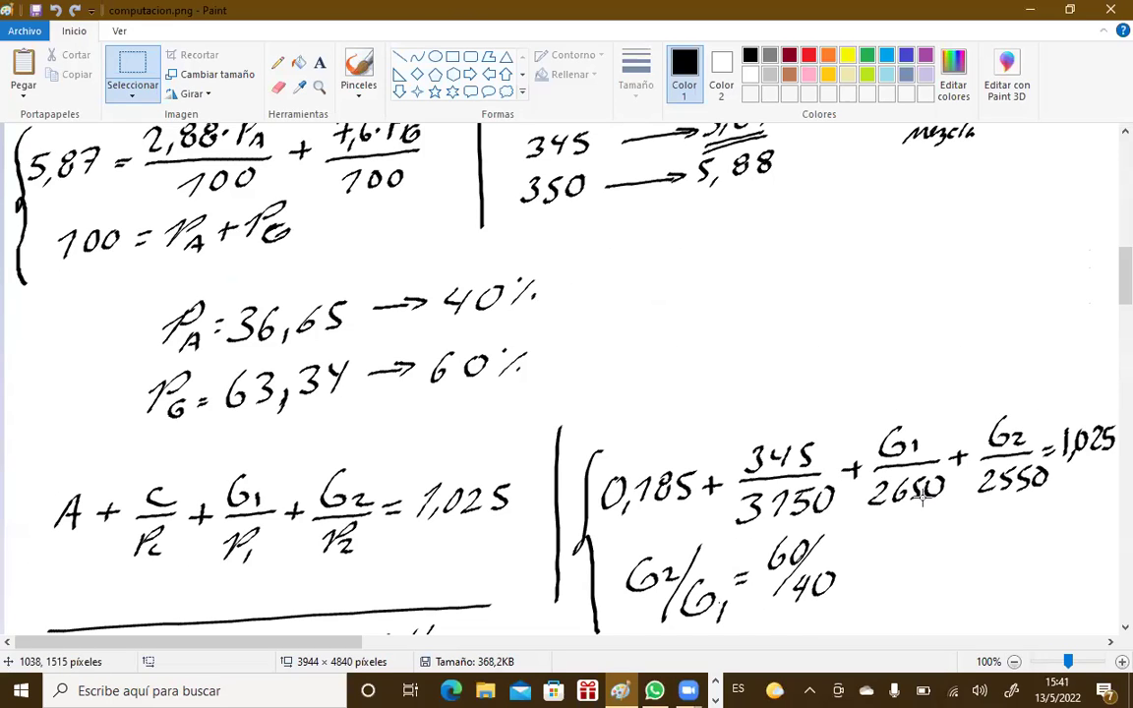
Return to Excel from the Paint notes and enter the sand specific weight 2650 in B4 with the unit KG/M3 in C4.
key(alt+Tab)
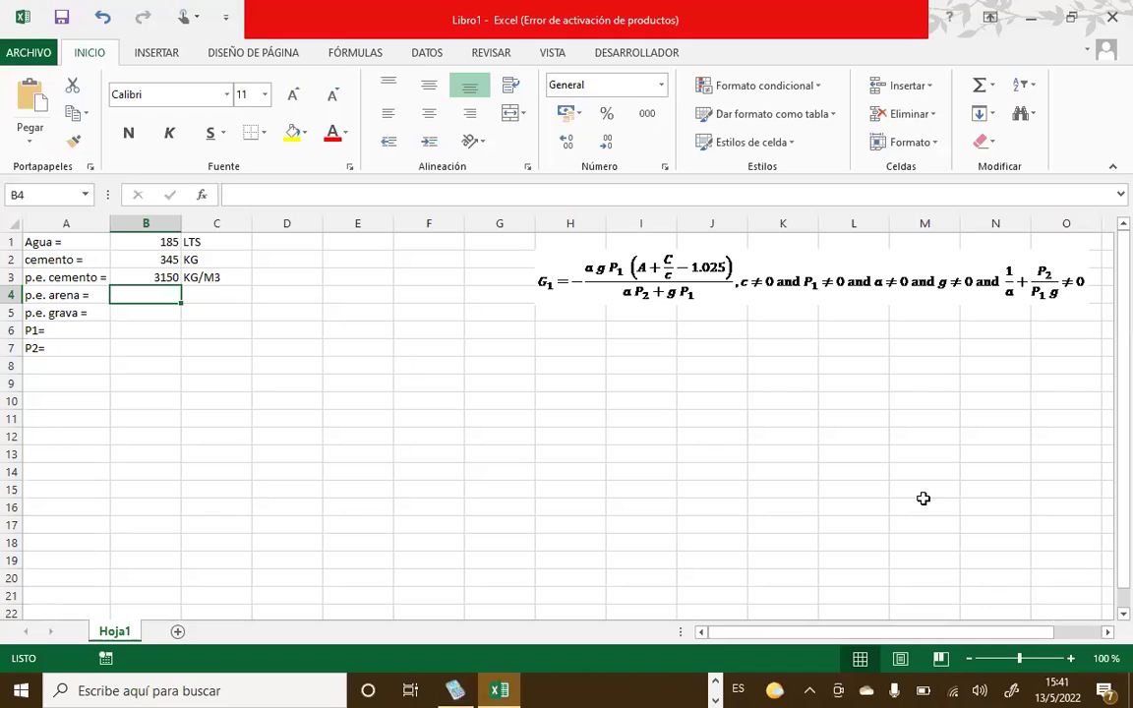
text(2650)
key(Tab)
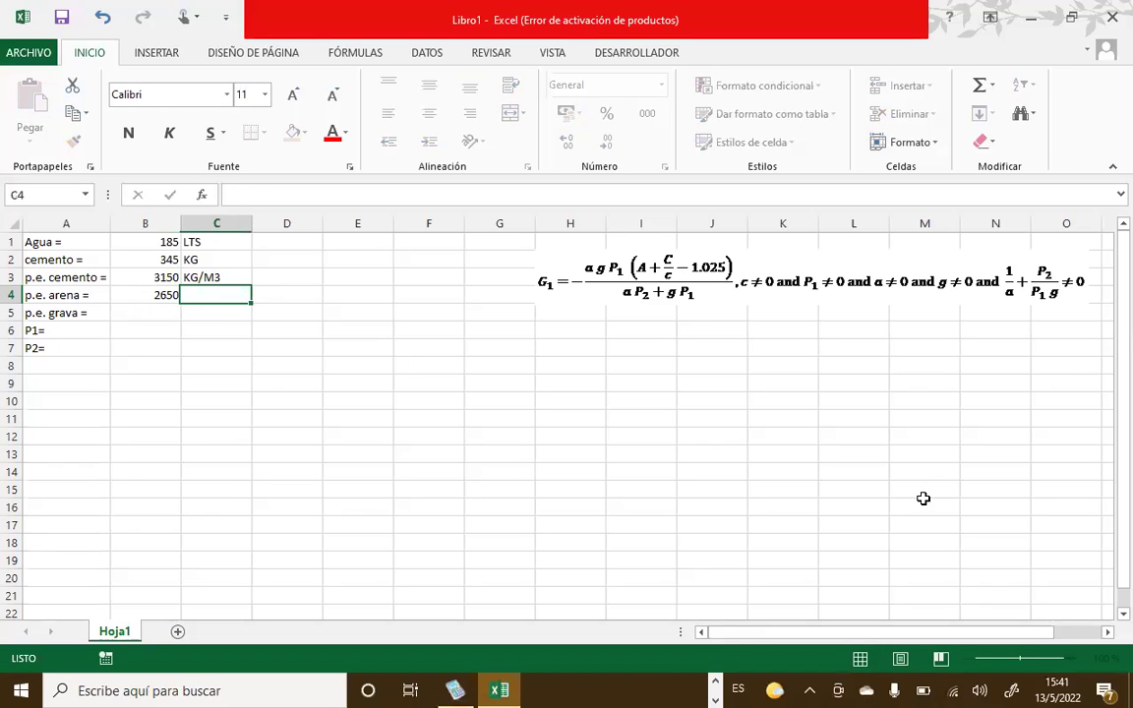
text(KG/M3)
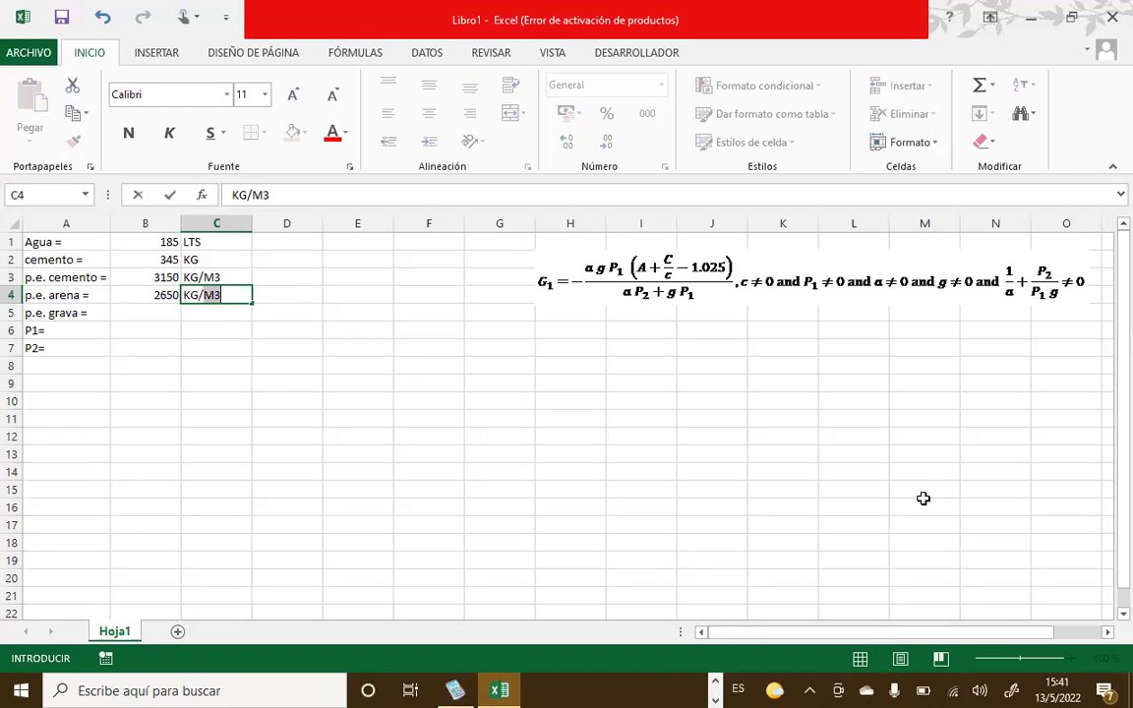
key(Return)
key(Left)
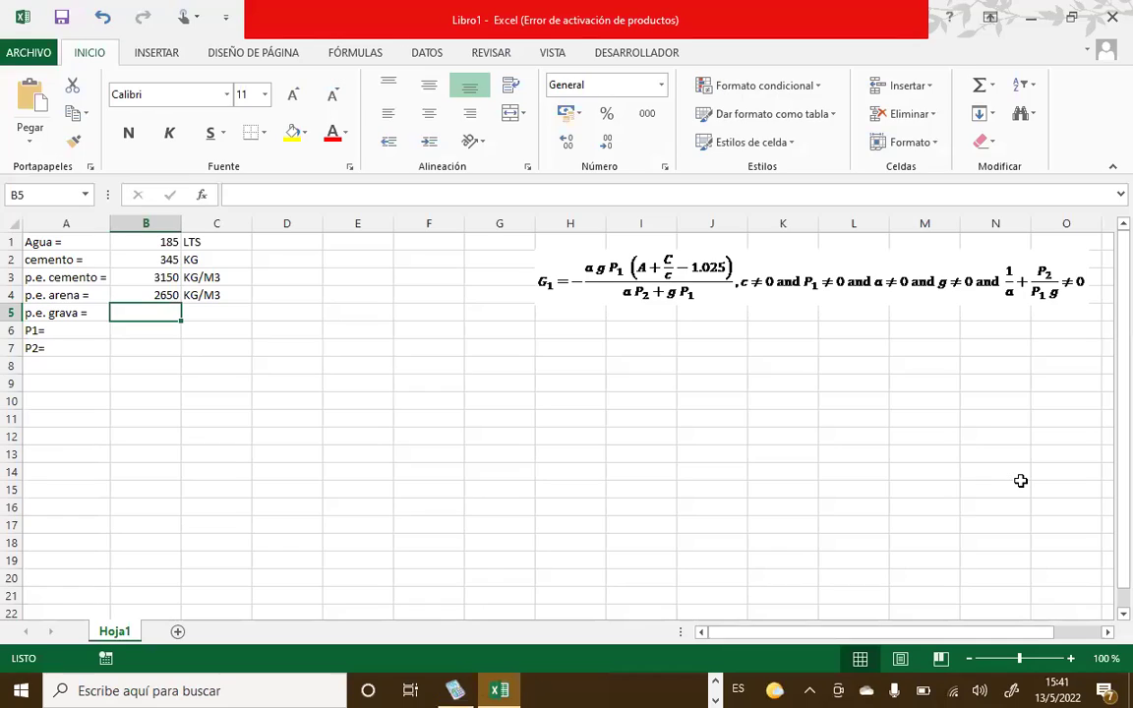
Enter the gravel specific weight 2550 in cell B5 with the unit KG/M3 in C5.
text(2550)
key(Tab)
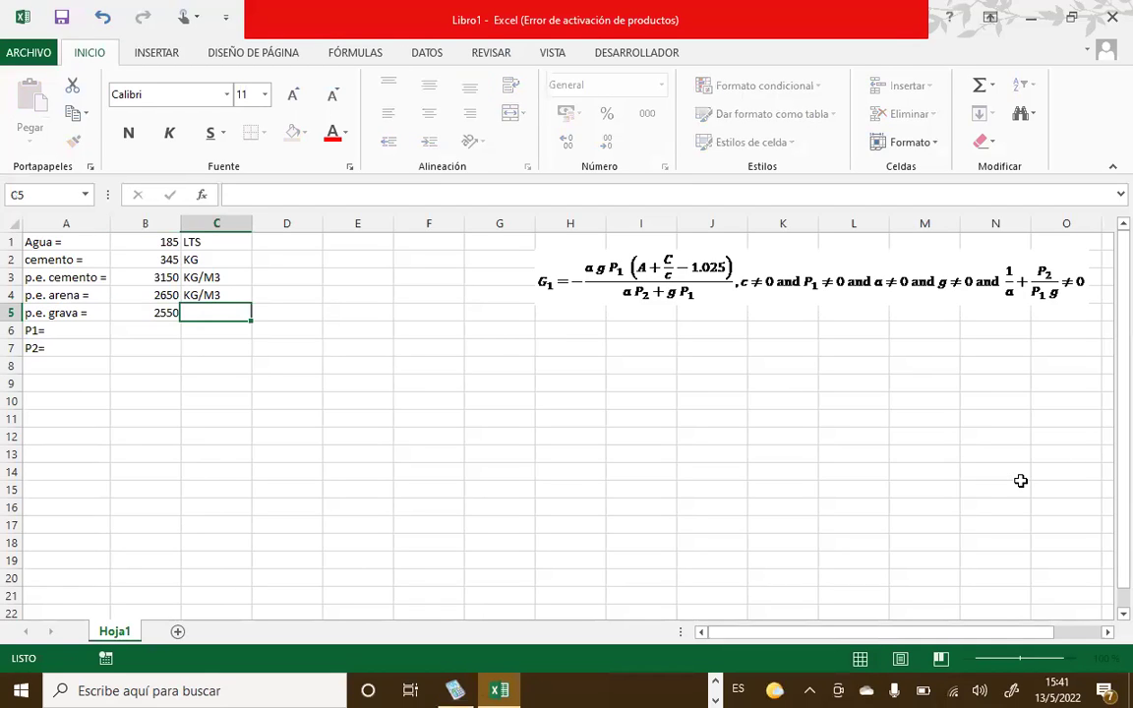
text(KG/M3)
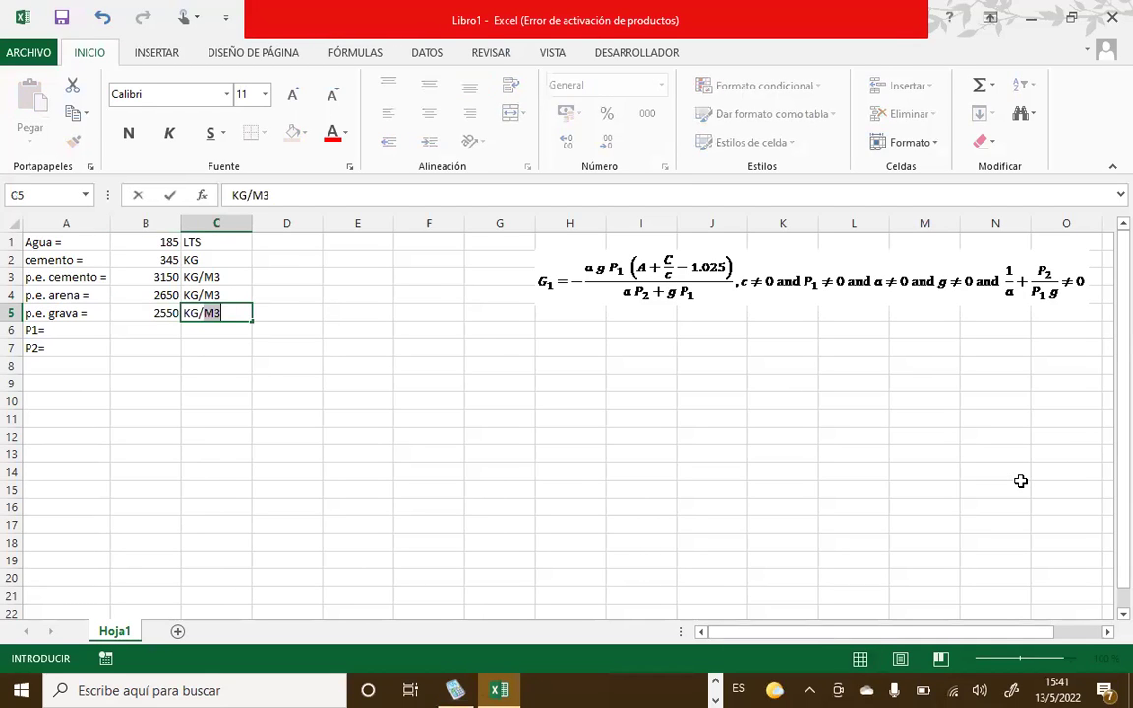
key(Down)
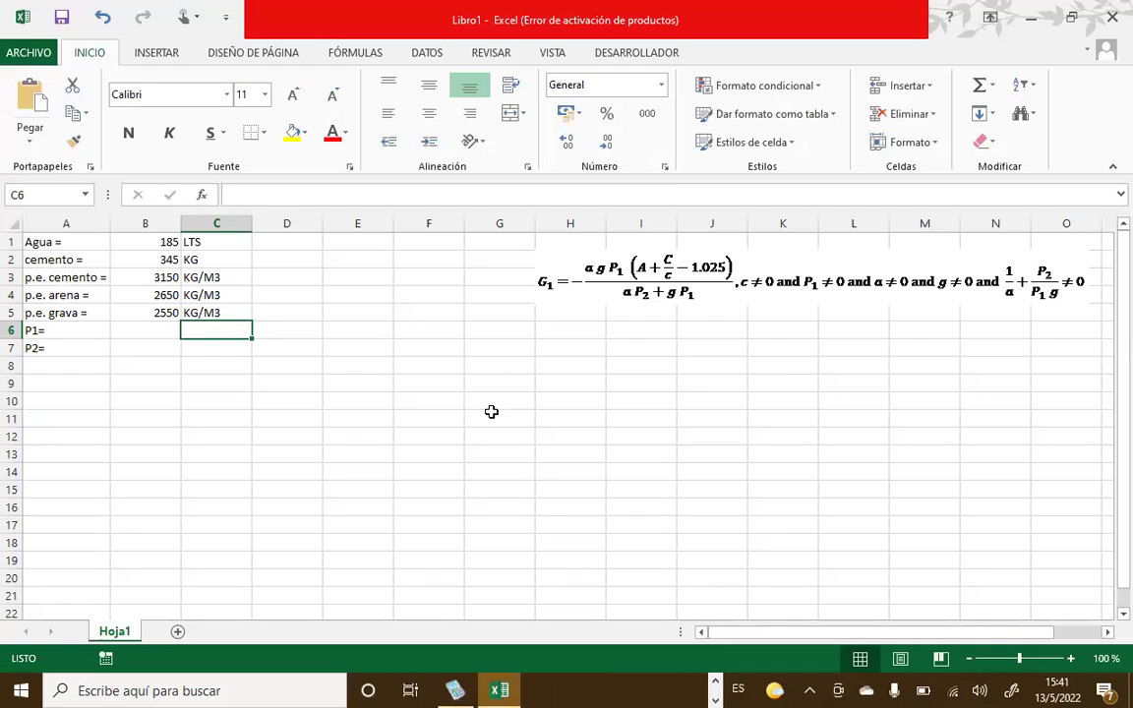
Enter the aggregate percentages: 40 for P1 in cell B6 and 60 for P2 in cell B7.
key(Left)
text(40)
key(Up)
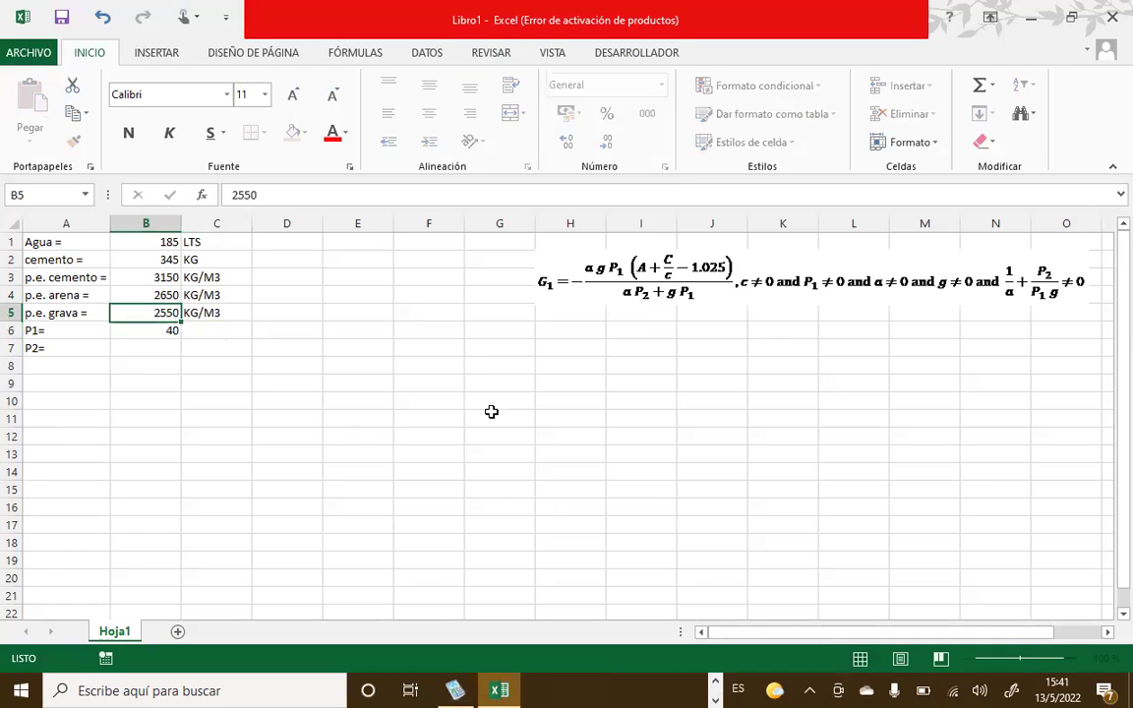
key(Down)
key(Down)
text(60)
key(Up)
key(Down)
key(Up)
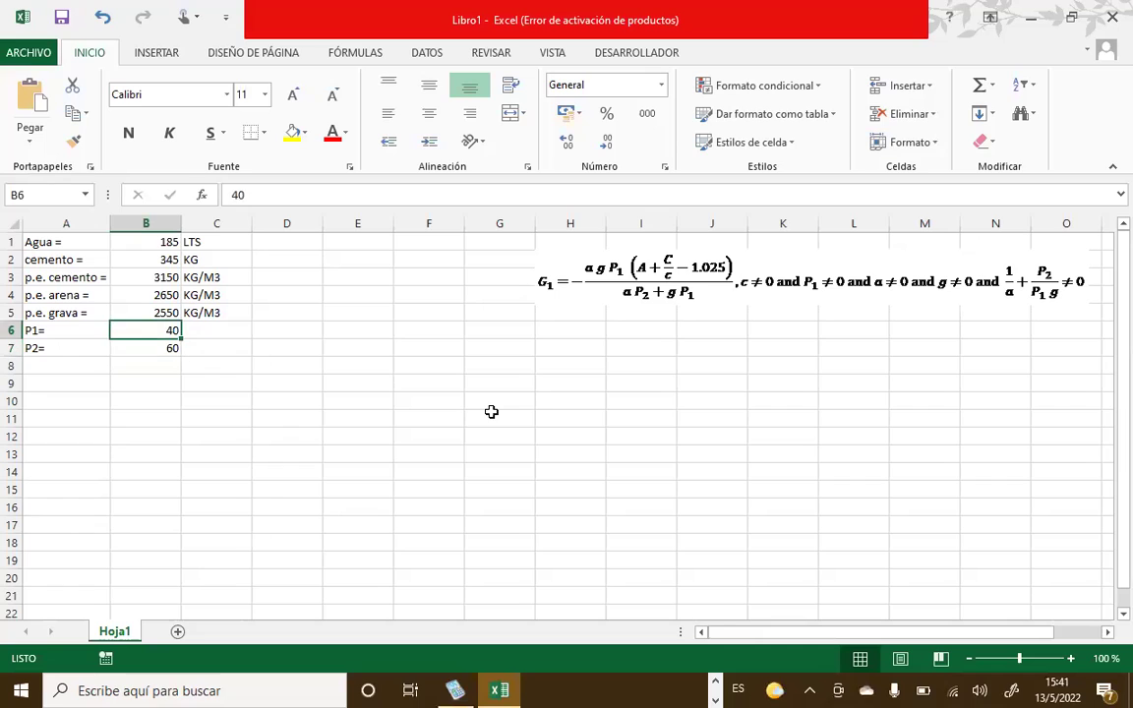
key(Down)
key(Up)
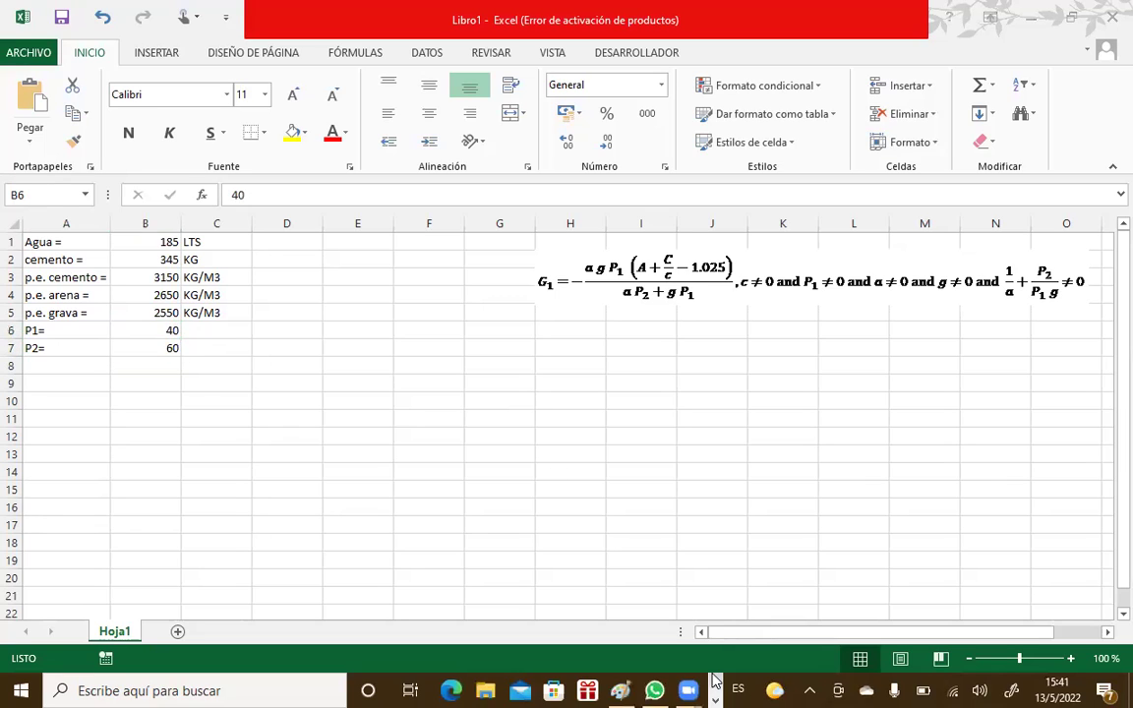
Review the solved equations in Microsoft Mathematics, return to Excel, and label cell A9 "G1=" and cell A10 "G2=".
click(617, 690)
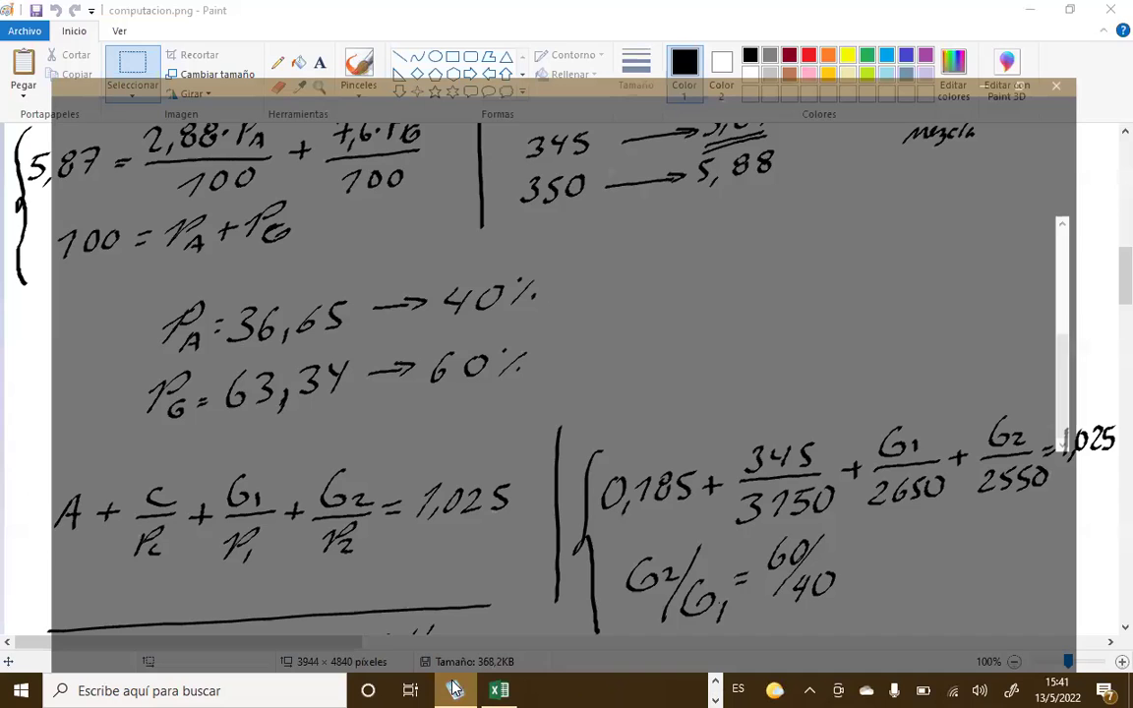
click(455, 689)
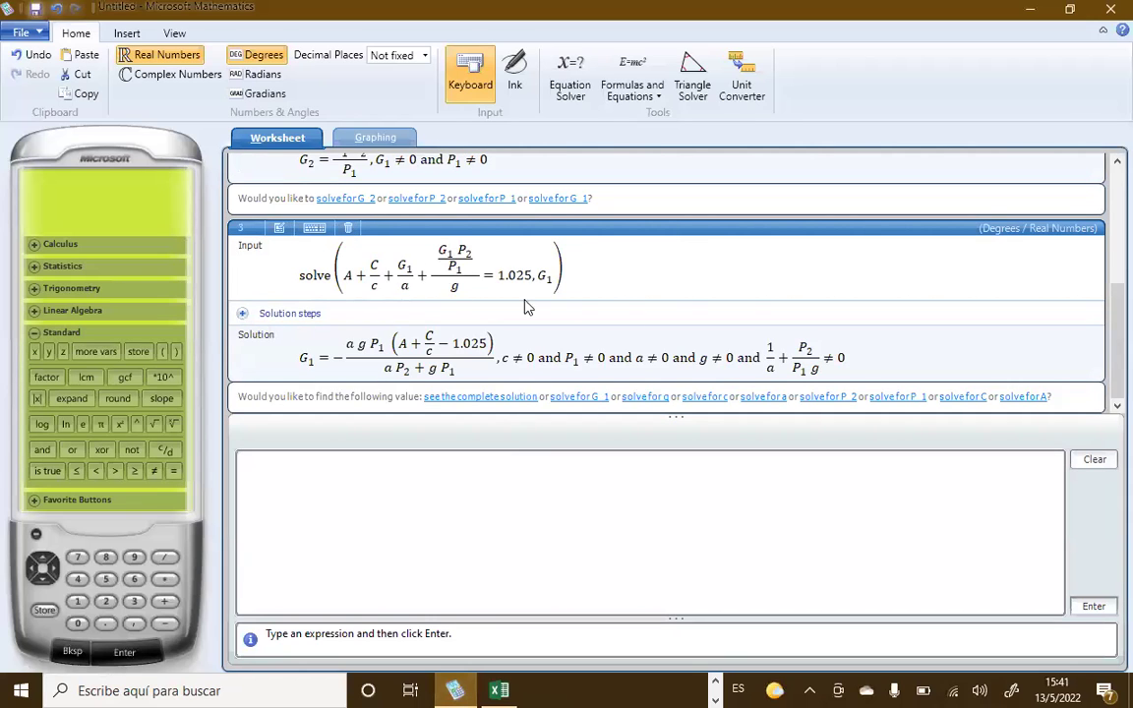
scroll(803, 226, up, 5)
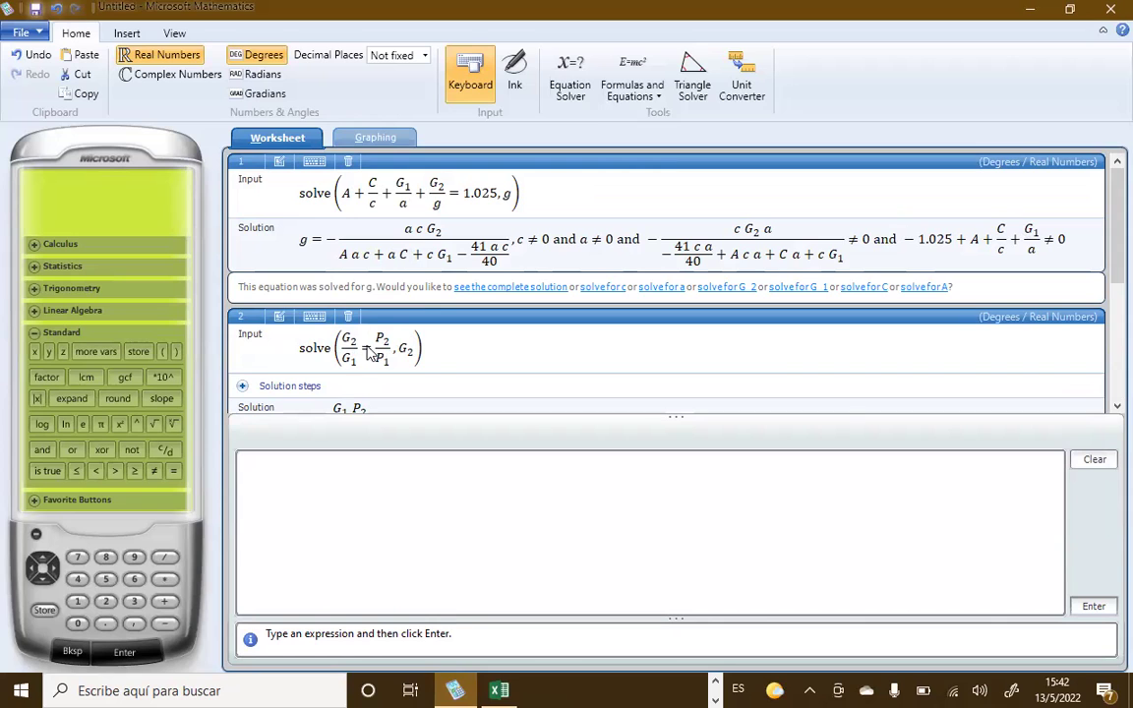
key(alt+Tab)
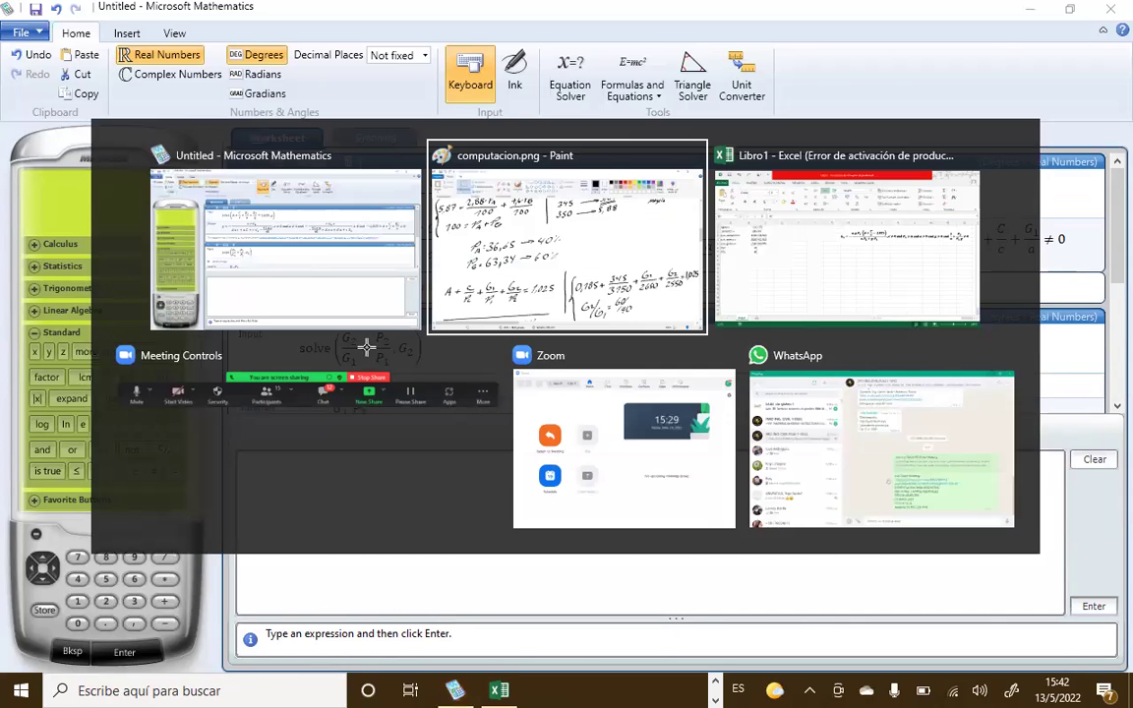
key(alt+Tab)
key(Tab)
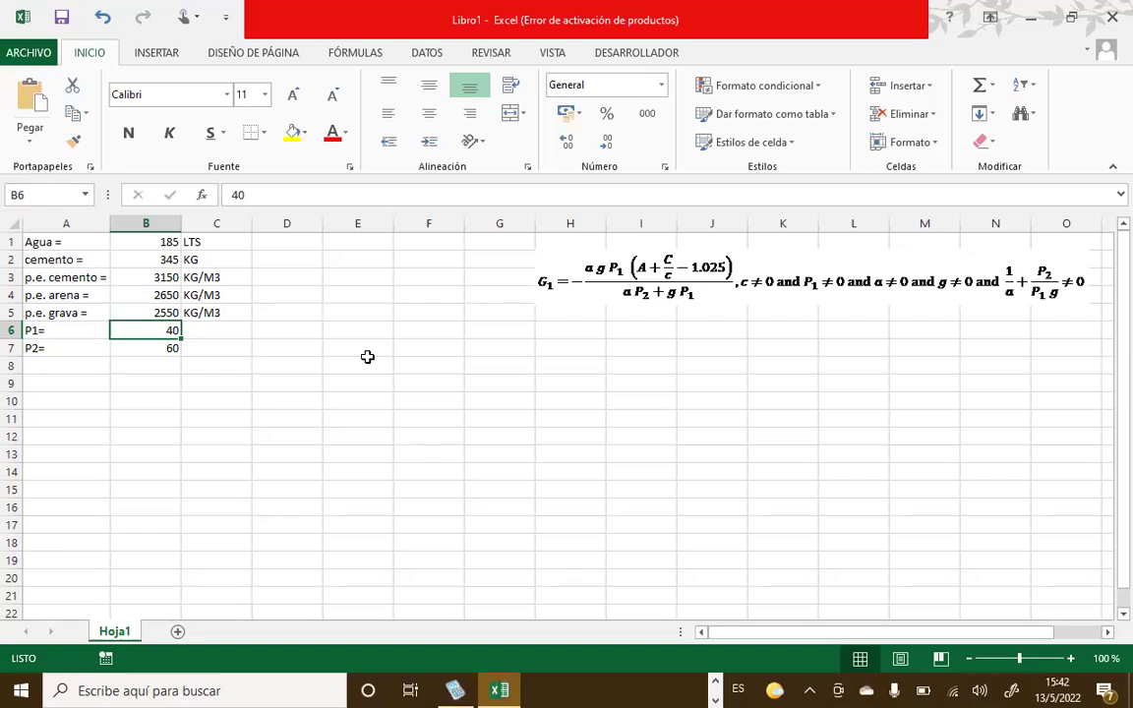
click(75, 378)
text(G)
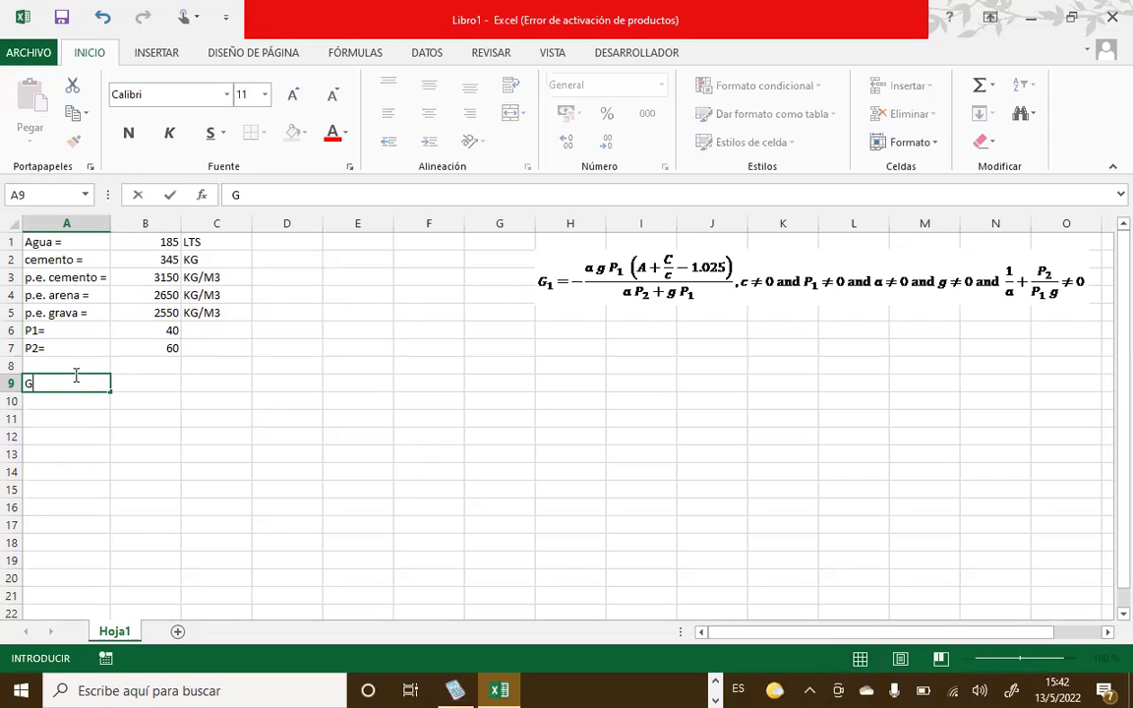
text(1+)
text(=)
key(Return)
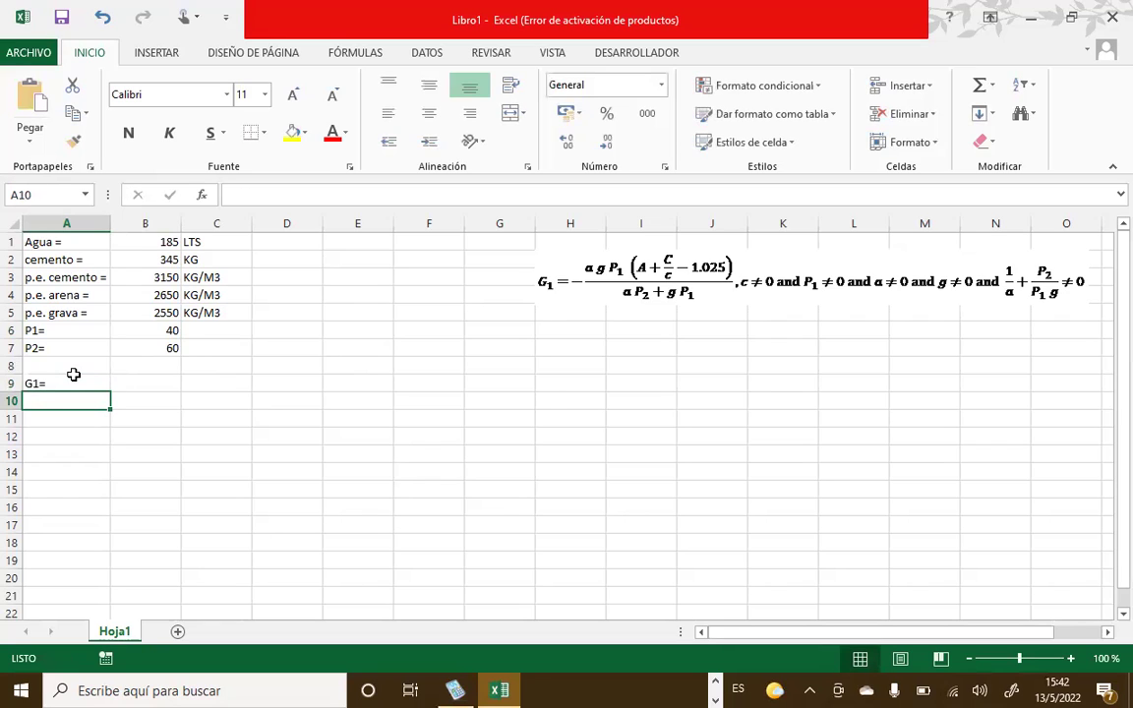
text(G2+)
key(BackSpace)
text(=)
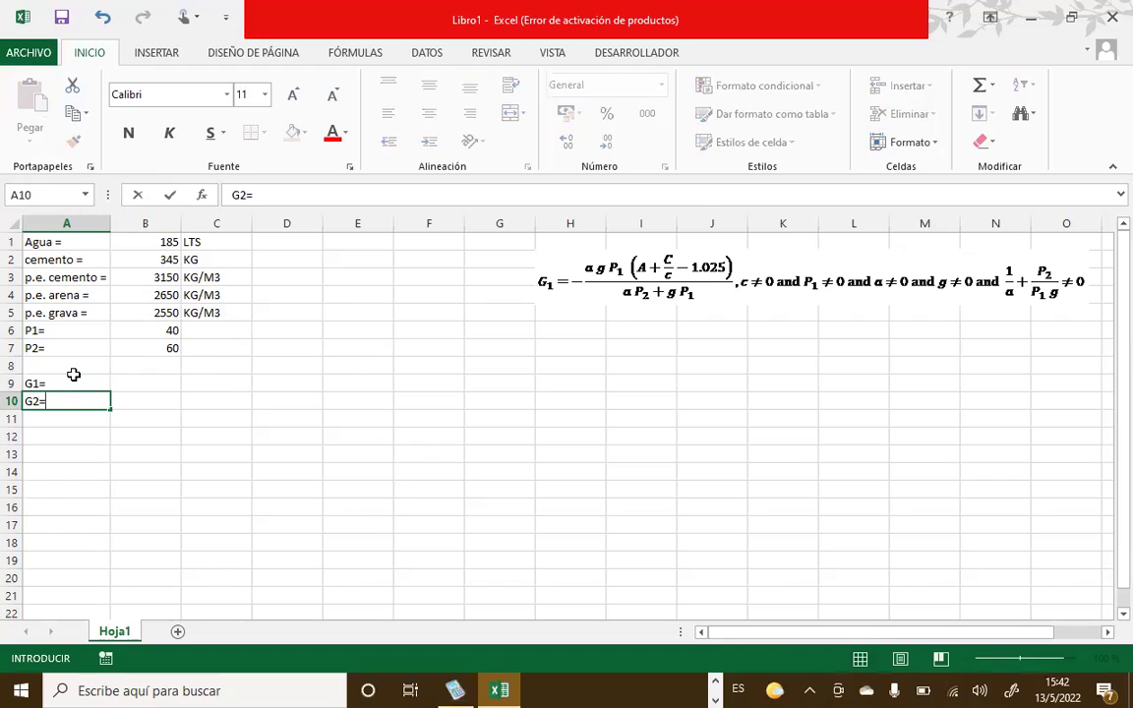
key(Up)
key(Right)
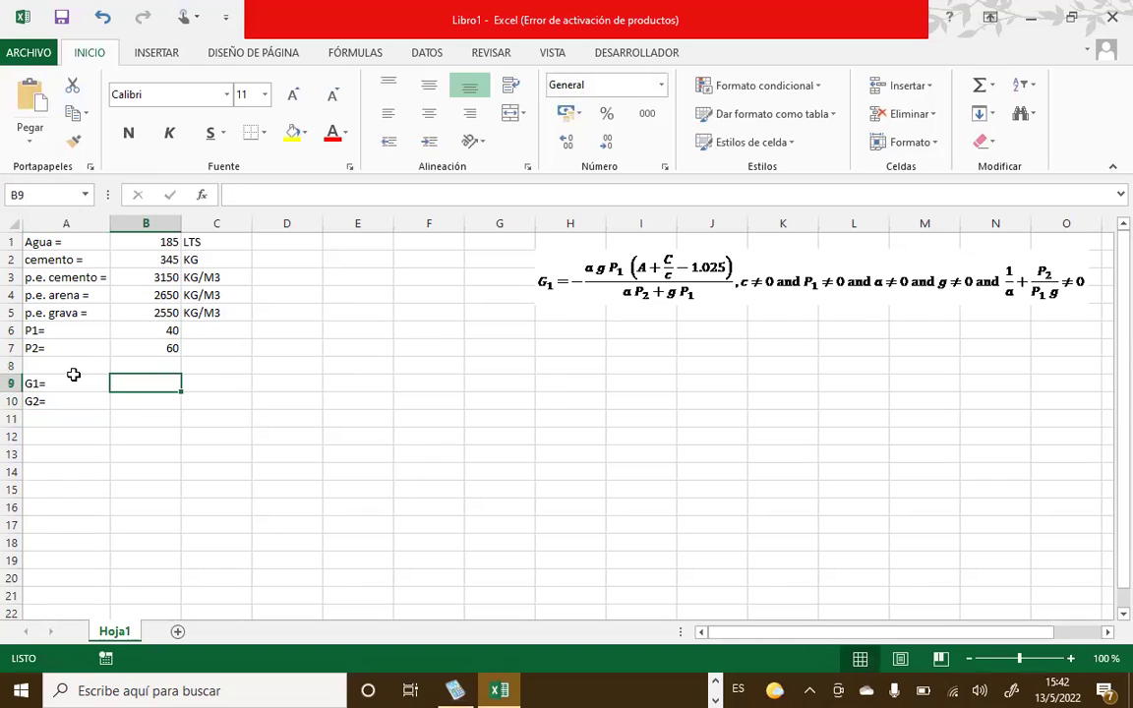
text(=)
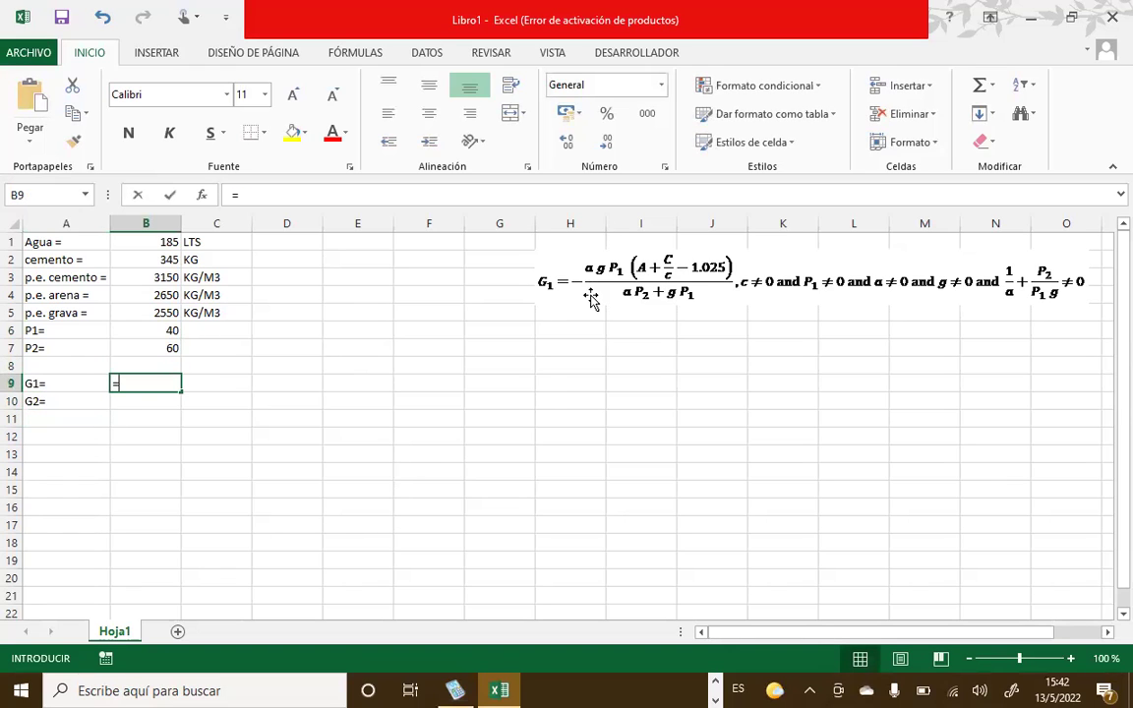
text(-)
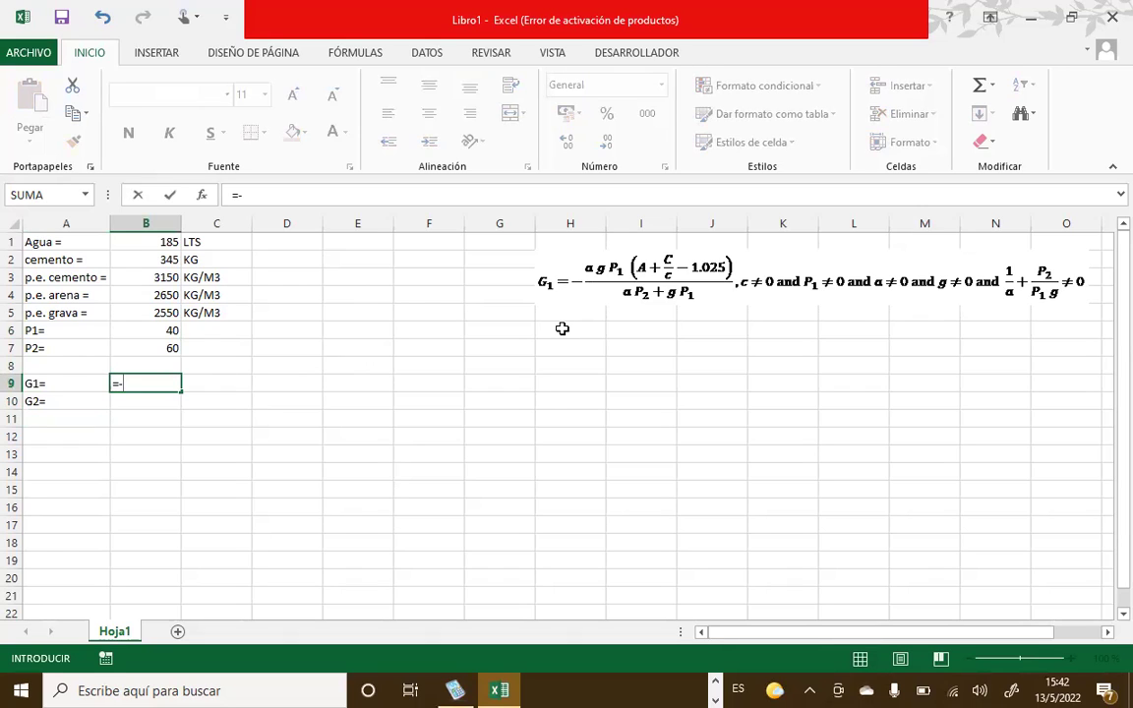
text(()
text(1000)
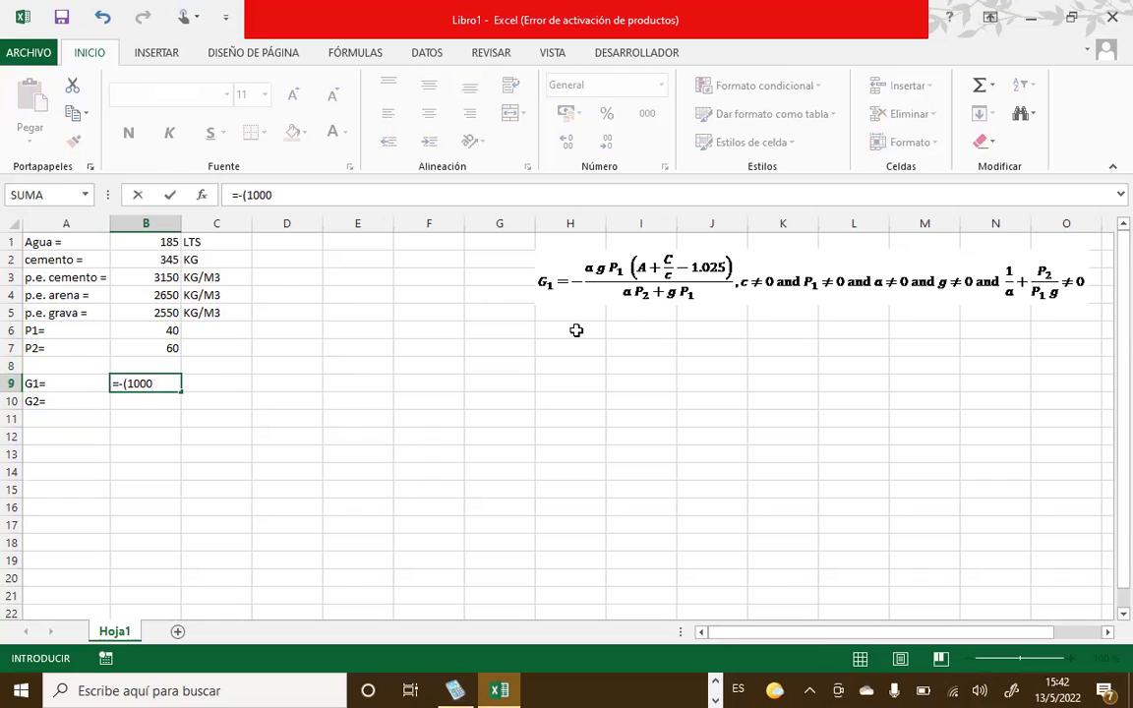
key(Escape)
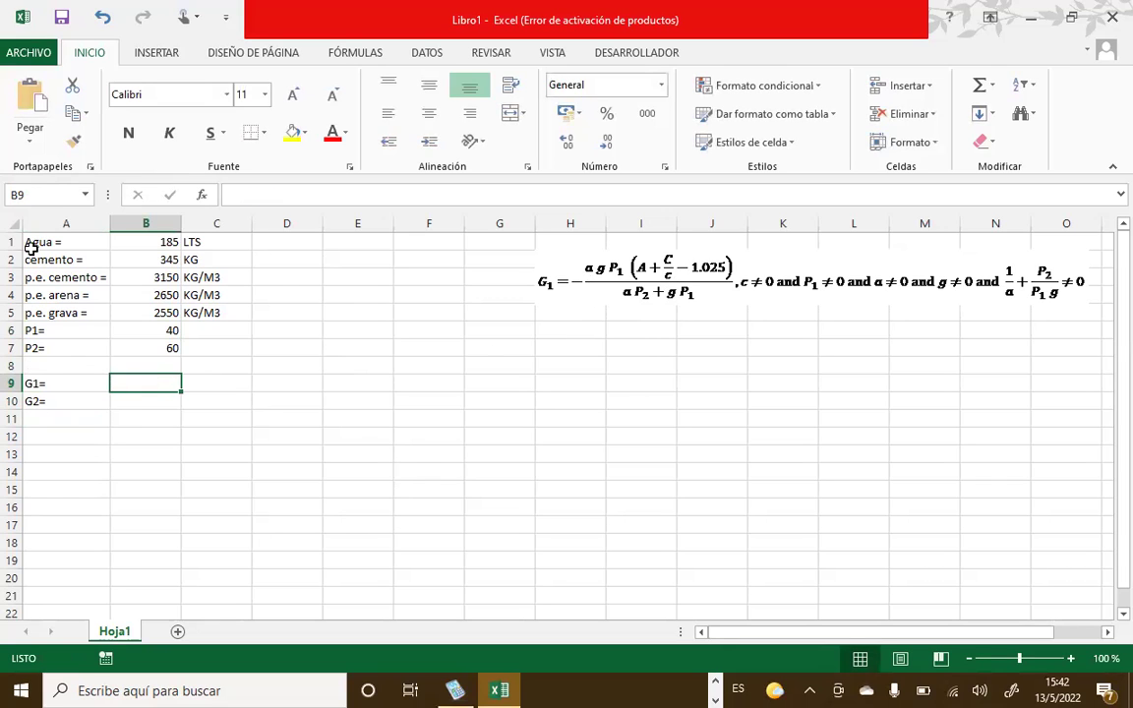
Insert a blank row above the P1 row, directly below the gravel specific weight.
click(13, 330)
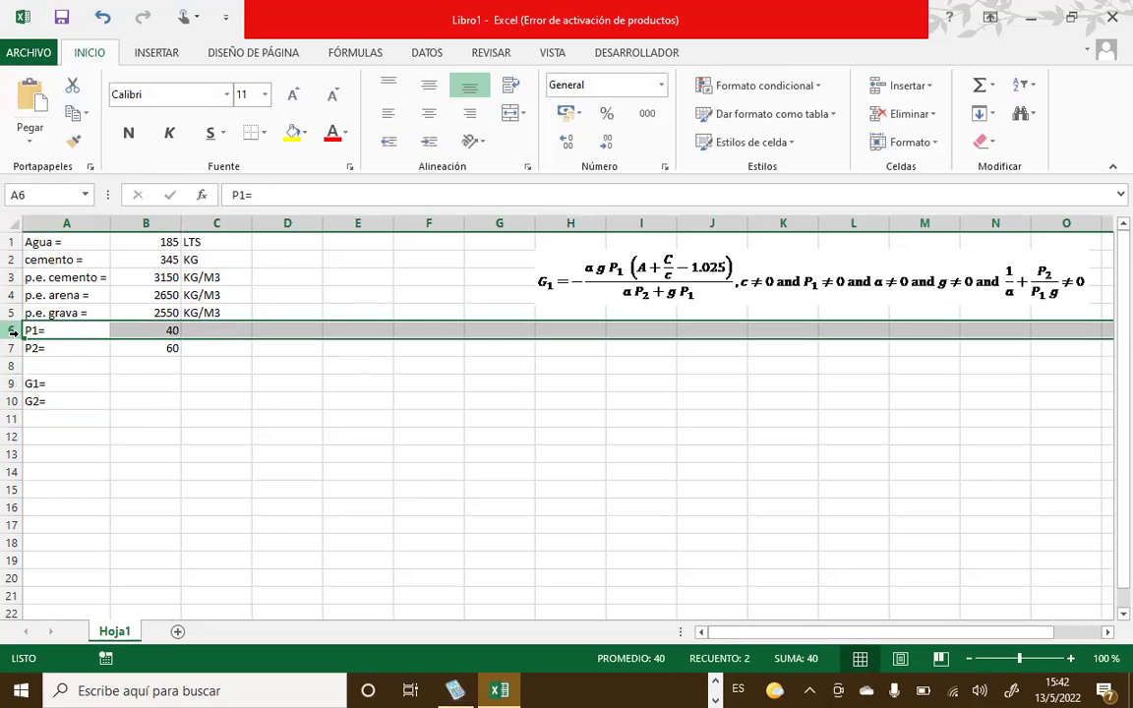
right_click(12, 332)
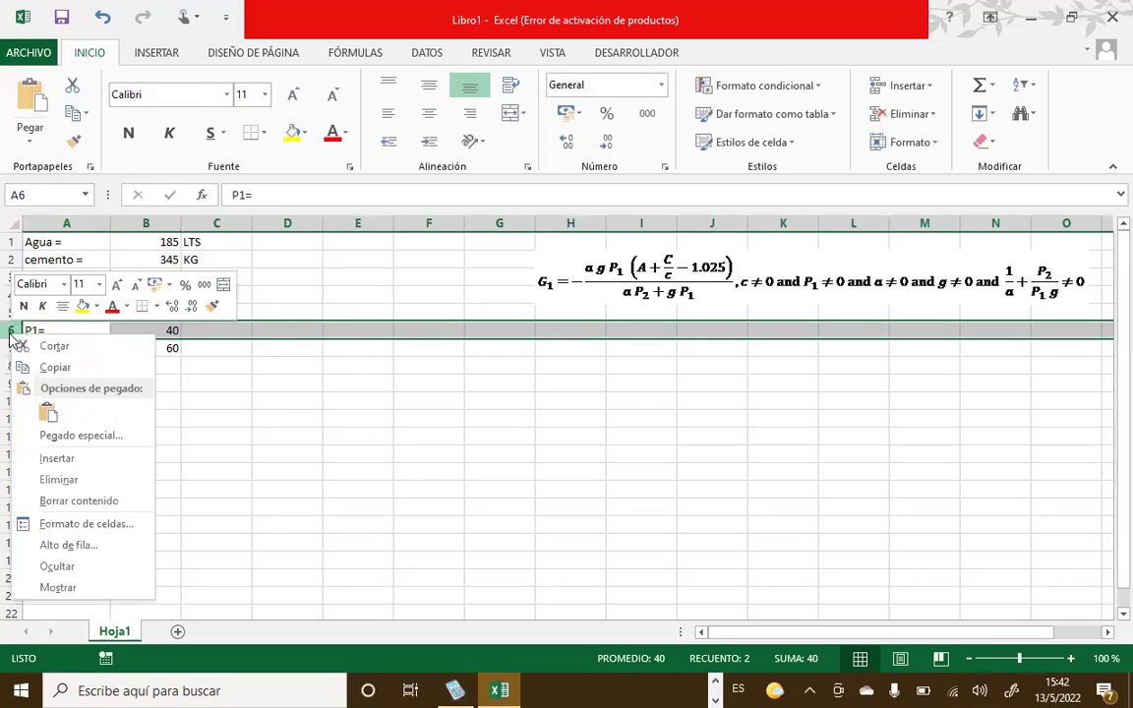
click(46, 459)
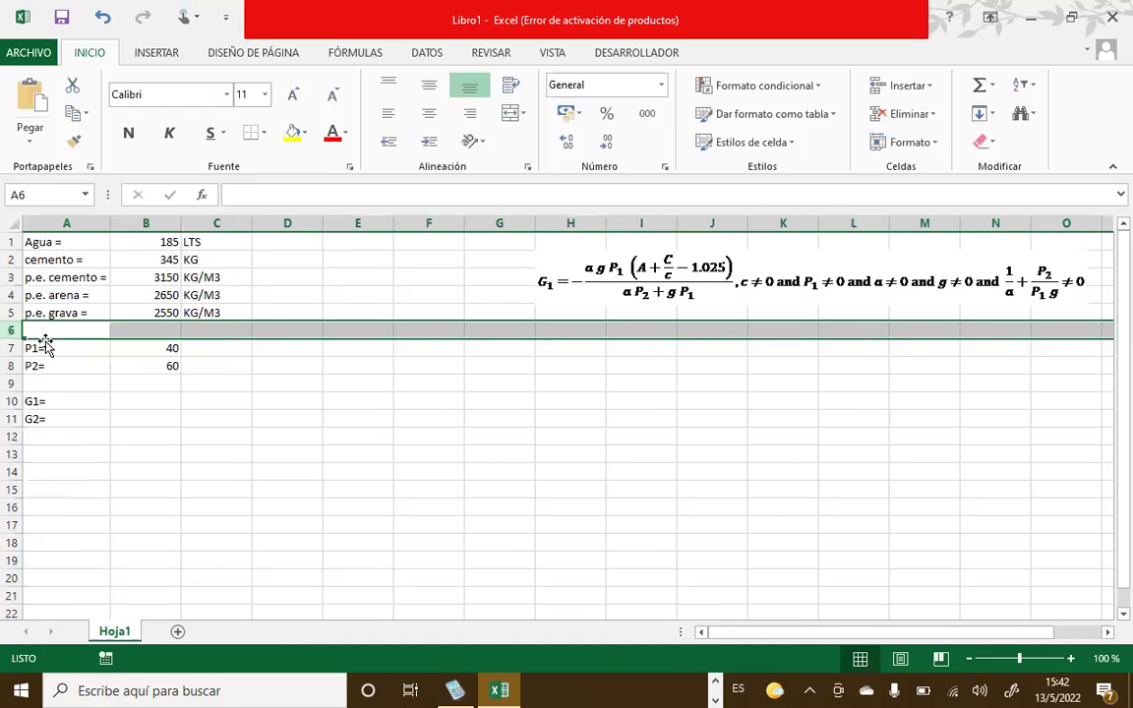
Label cell A6 in the blank row "p.e. agua =" for the specific weight of water.
click(57, 331)
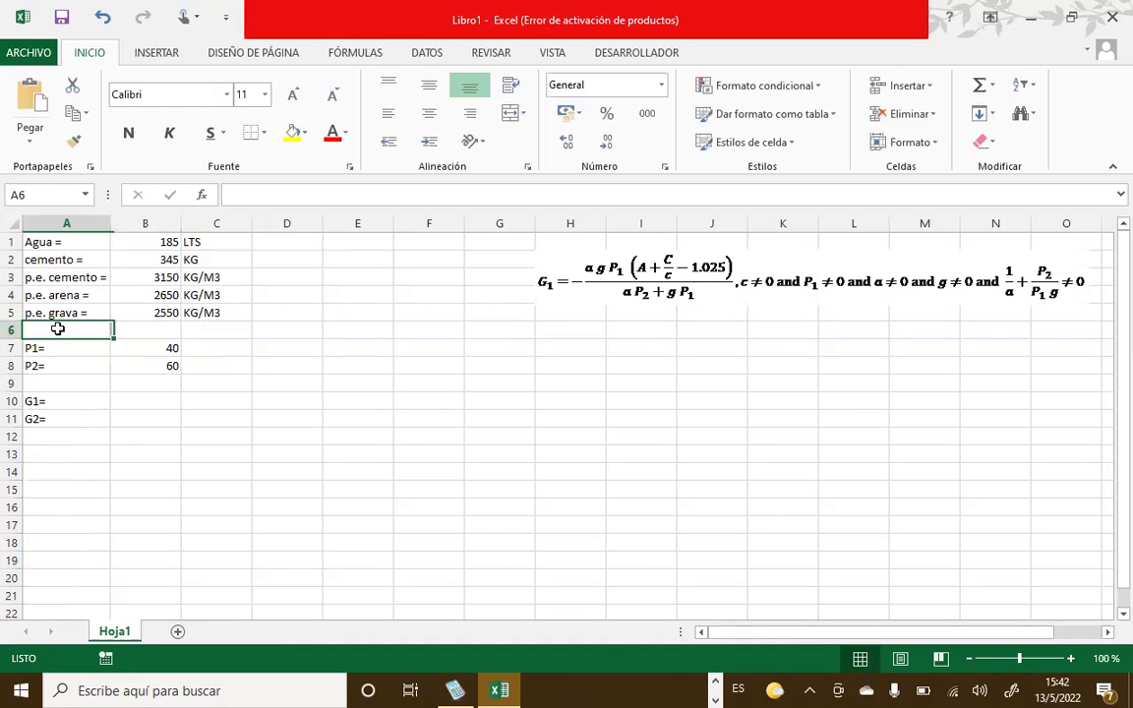
text(AG)
key(BackSpace)
key(BackSpace)
key(BackSpace)
key(BackSpace)
key(BackSpace)
key(BackSpace)
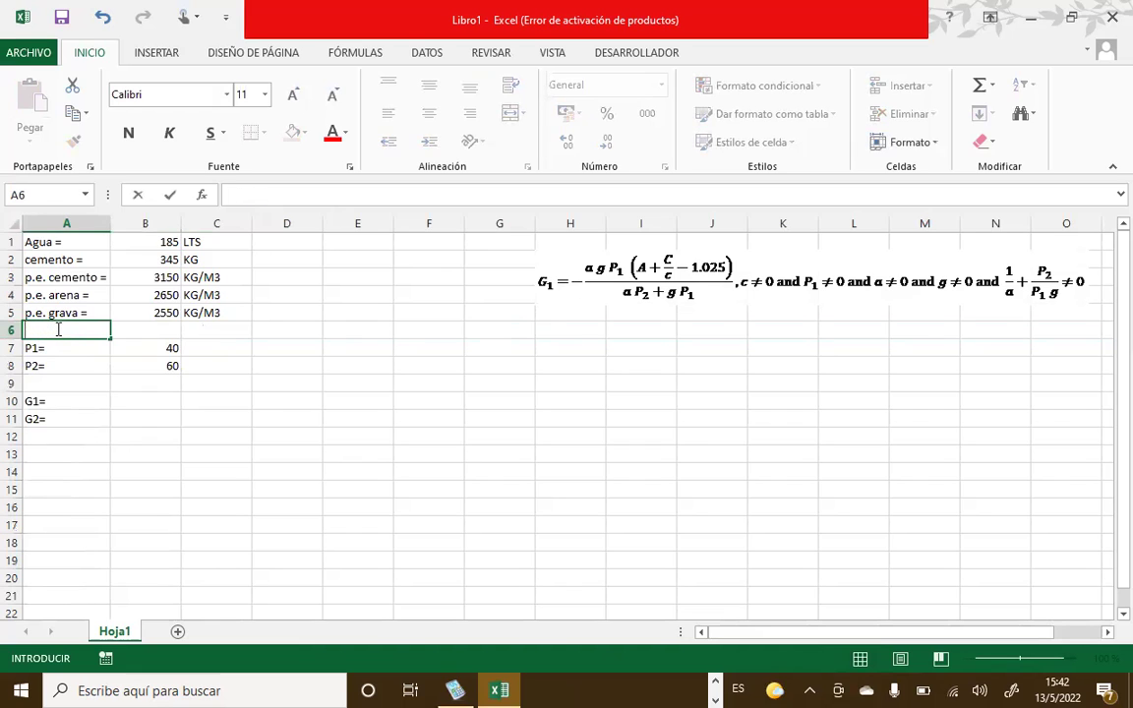
text(p.e. agua =)
Enter the water specific weight 1000 in cell B6 with the unit KG/M3 in C6.
key(Tab)
text(1000)
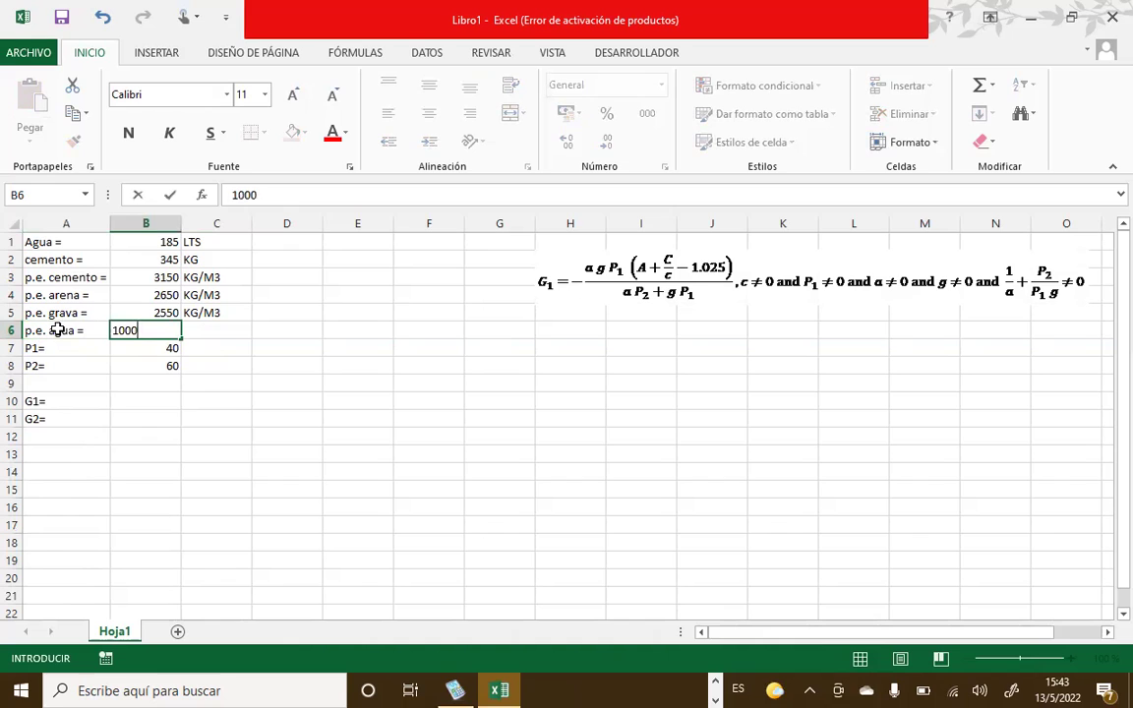
key(Tab)
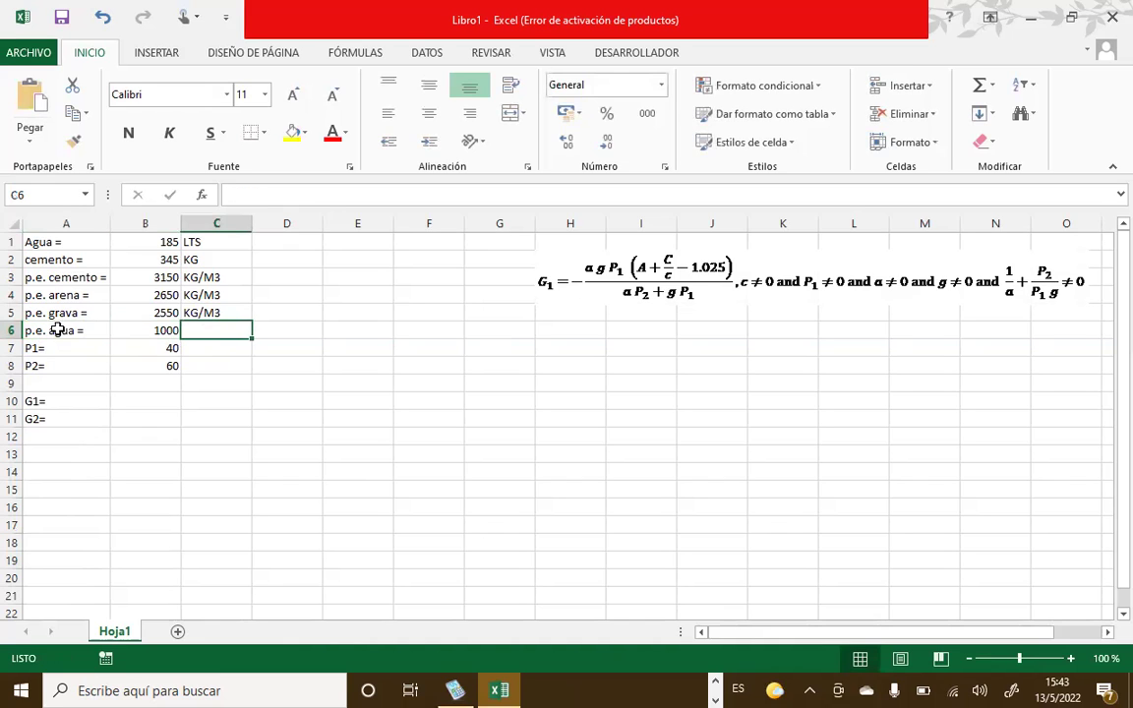
text(k)
key(BackSpace)
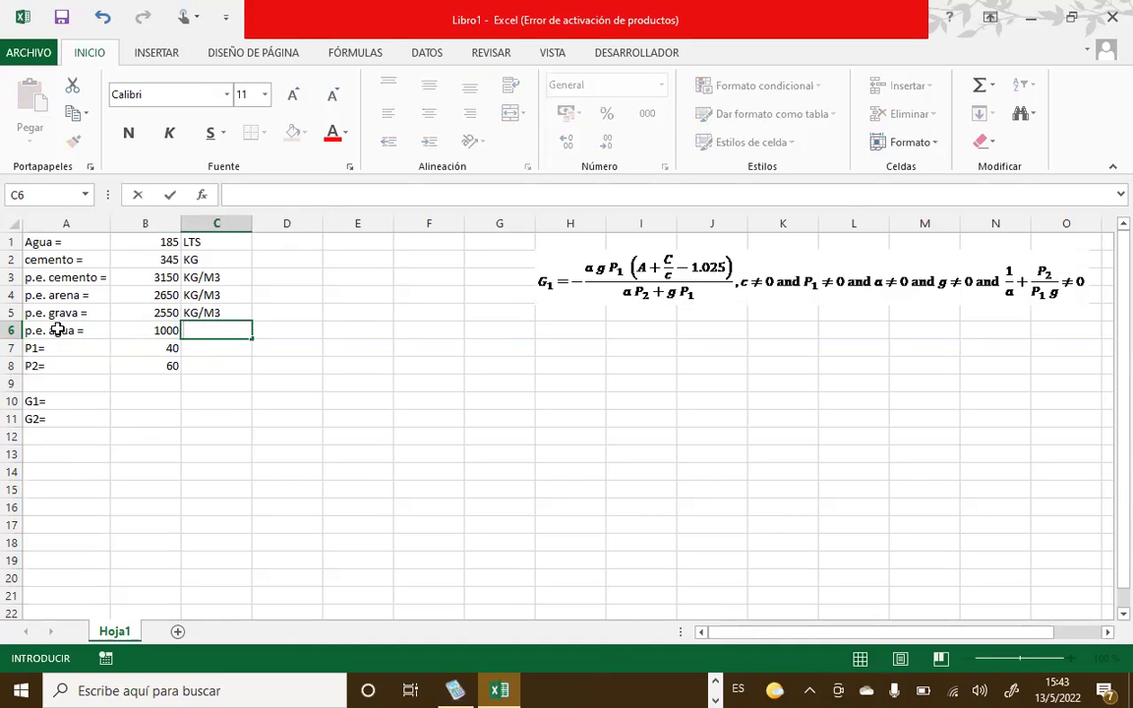
text(KG/M3)
key(Return)
Start the G1 formula in cell B10 with the negated product of water weight, gravel weight and P1: =-(B6*B5*B7.
key(Down)
key(Down)
key(Down)
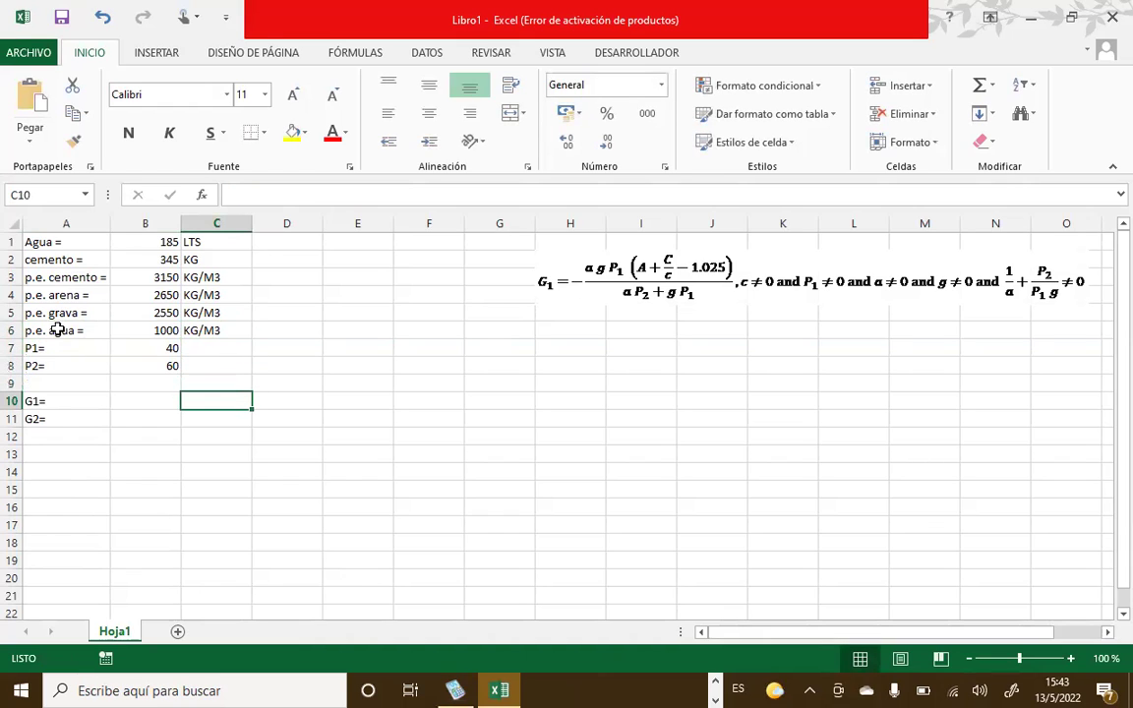
key(Left)
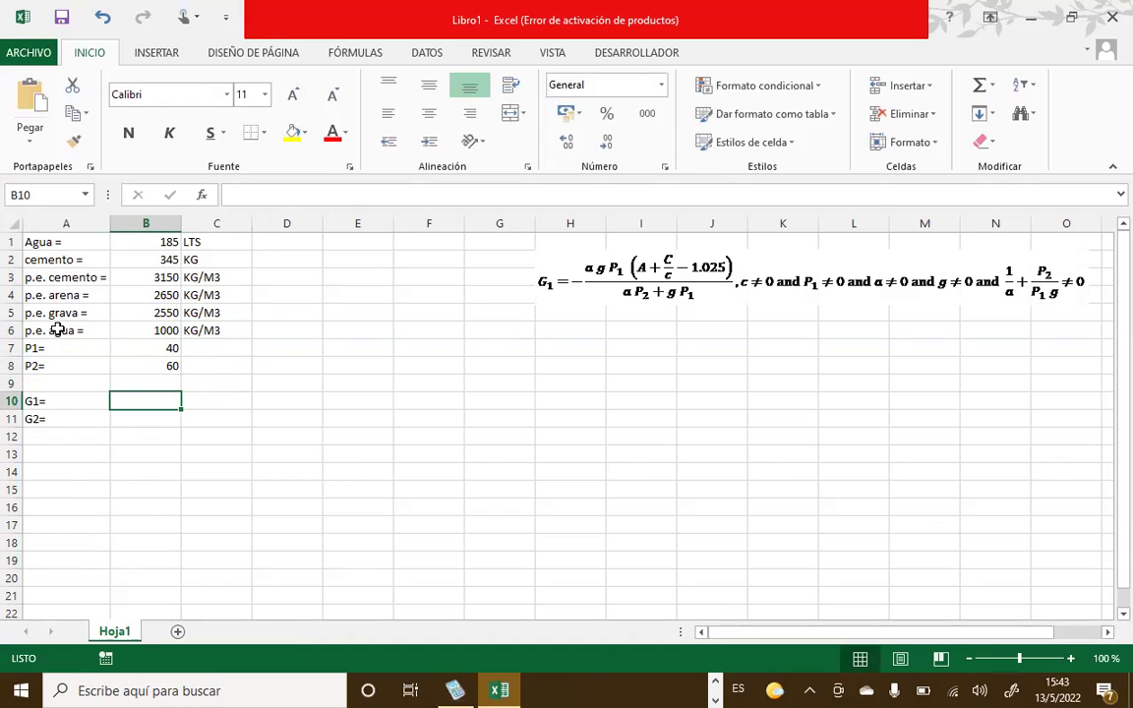
text(=)
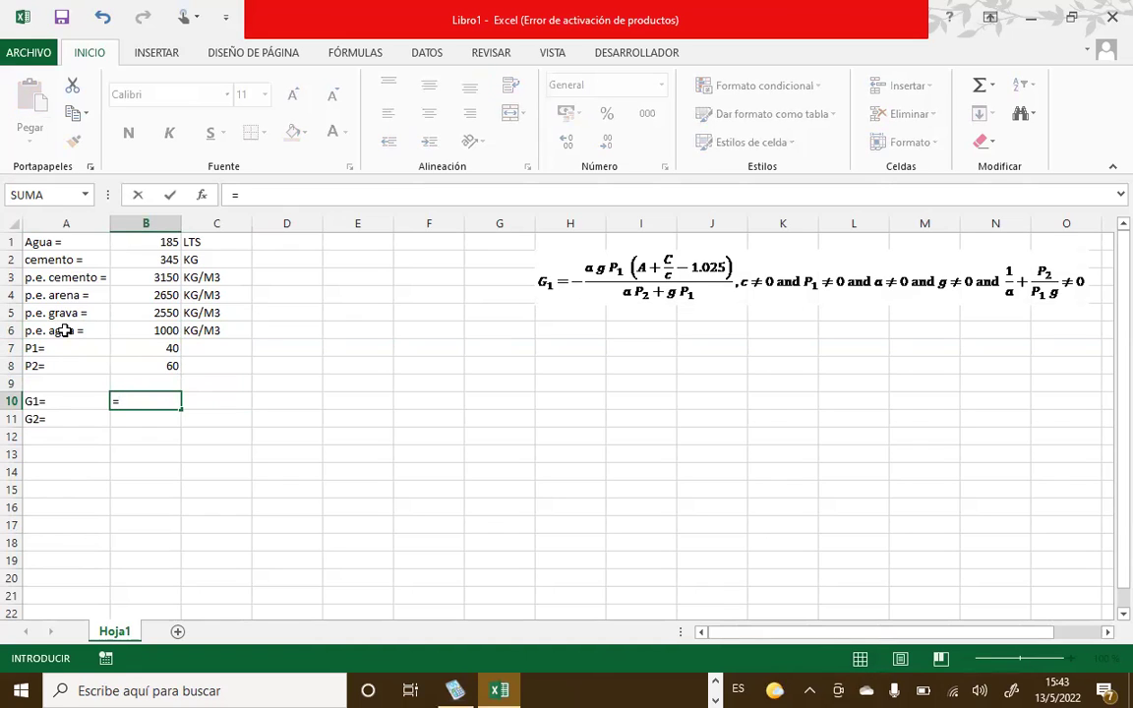
text(-()
click(161, 334)
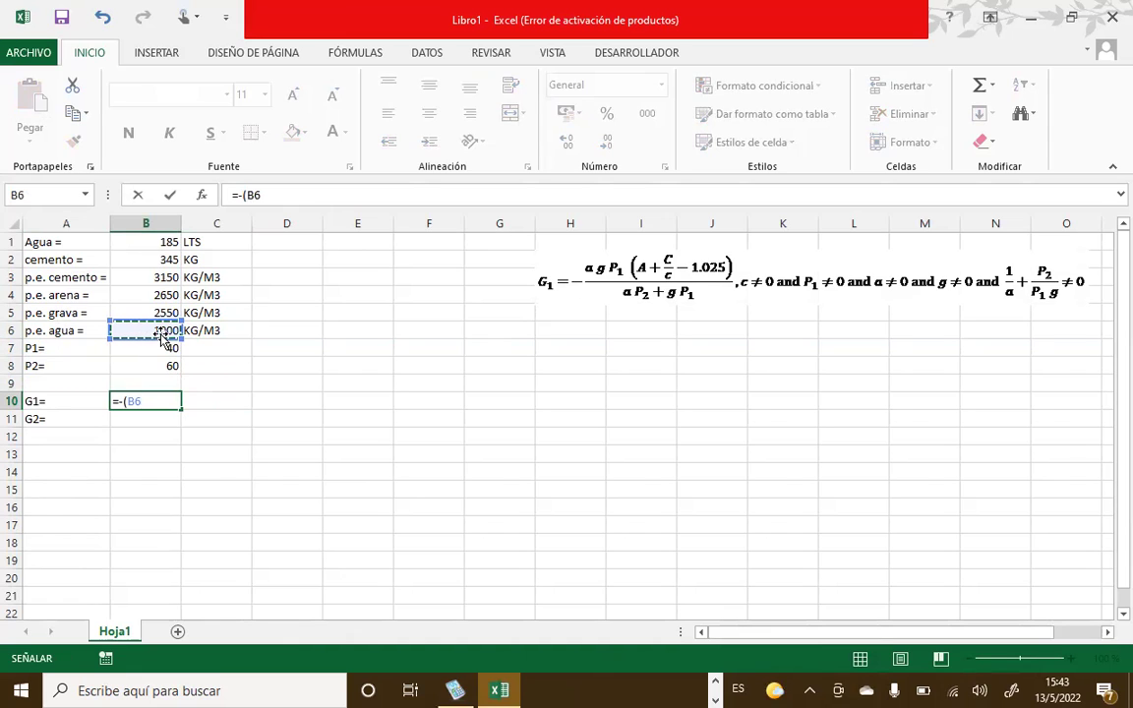
text(*)
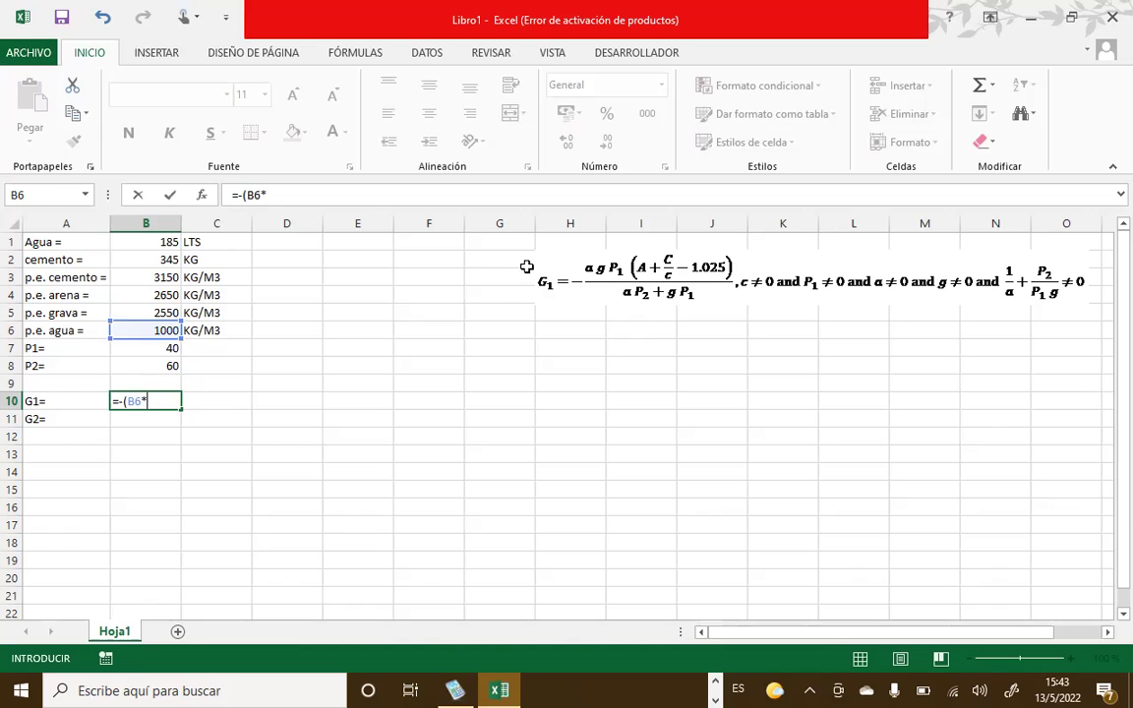
click(145, 313)
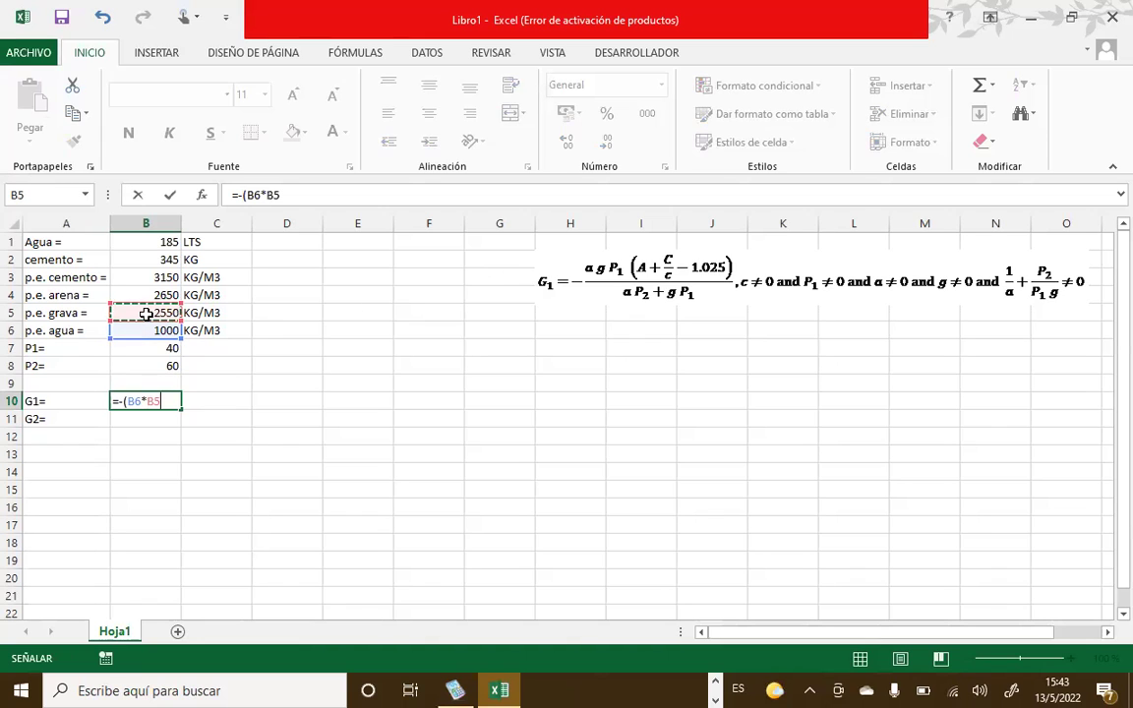
text(*)
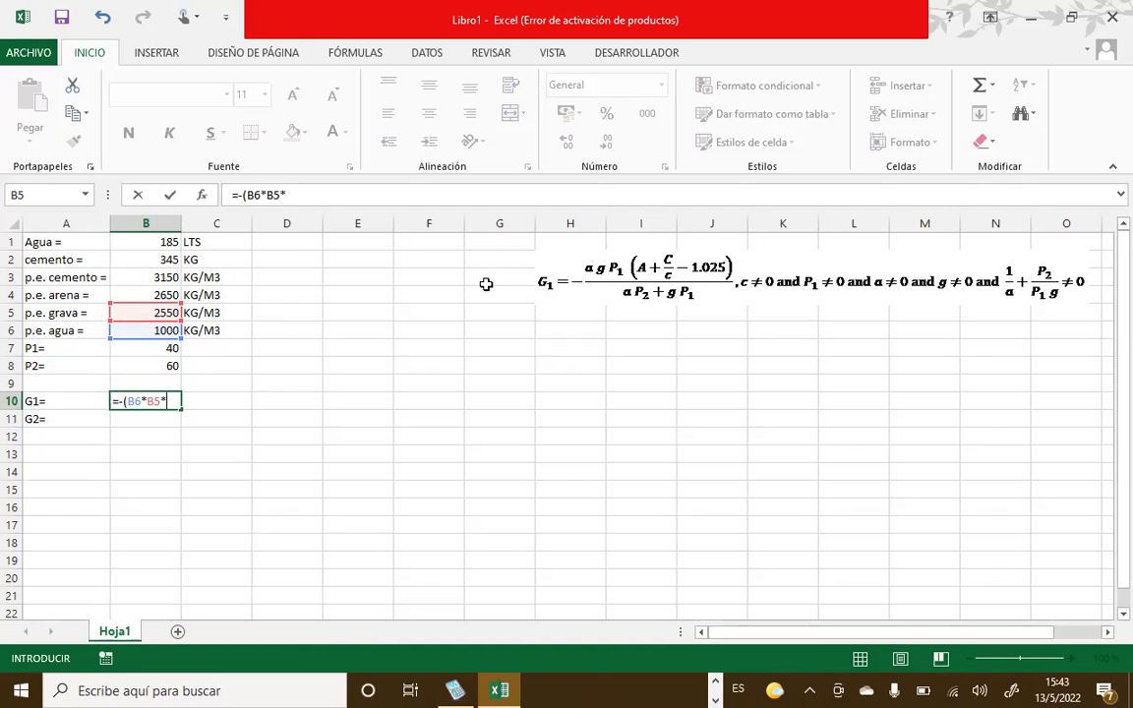
click(159, 348)
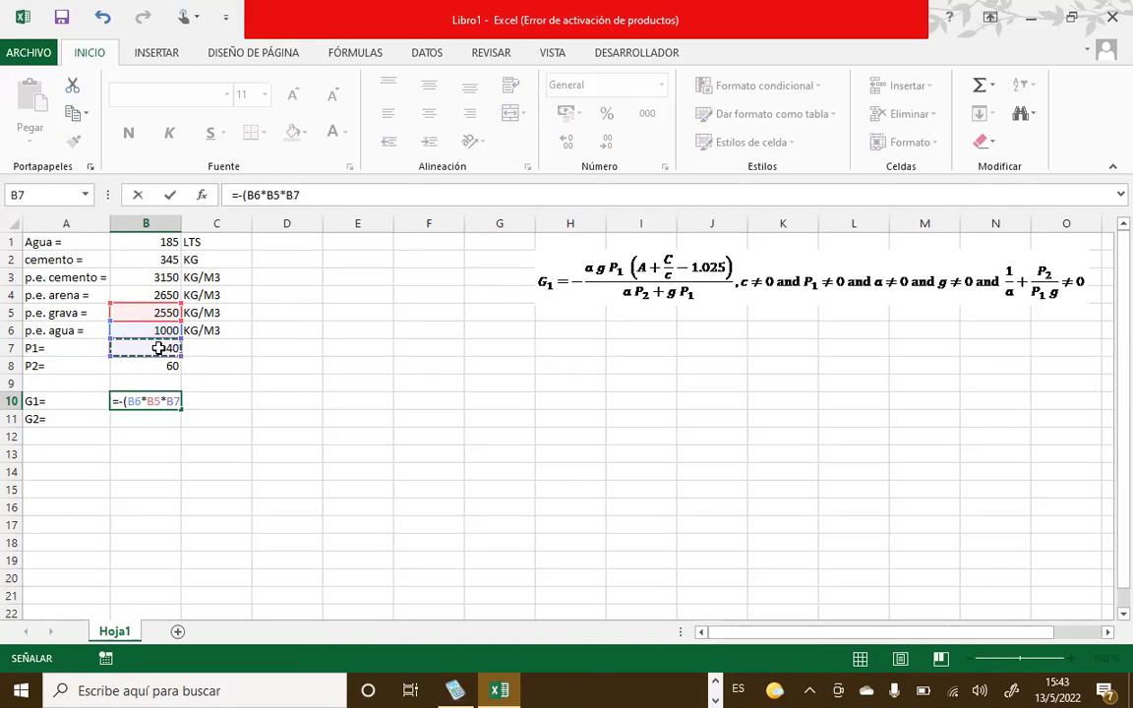
Complete the numerator of the G1 formula by multiplying by (B1/1000+B2/B3-1,025) and closing the outer parenthesis.
text(*)
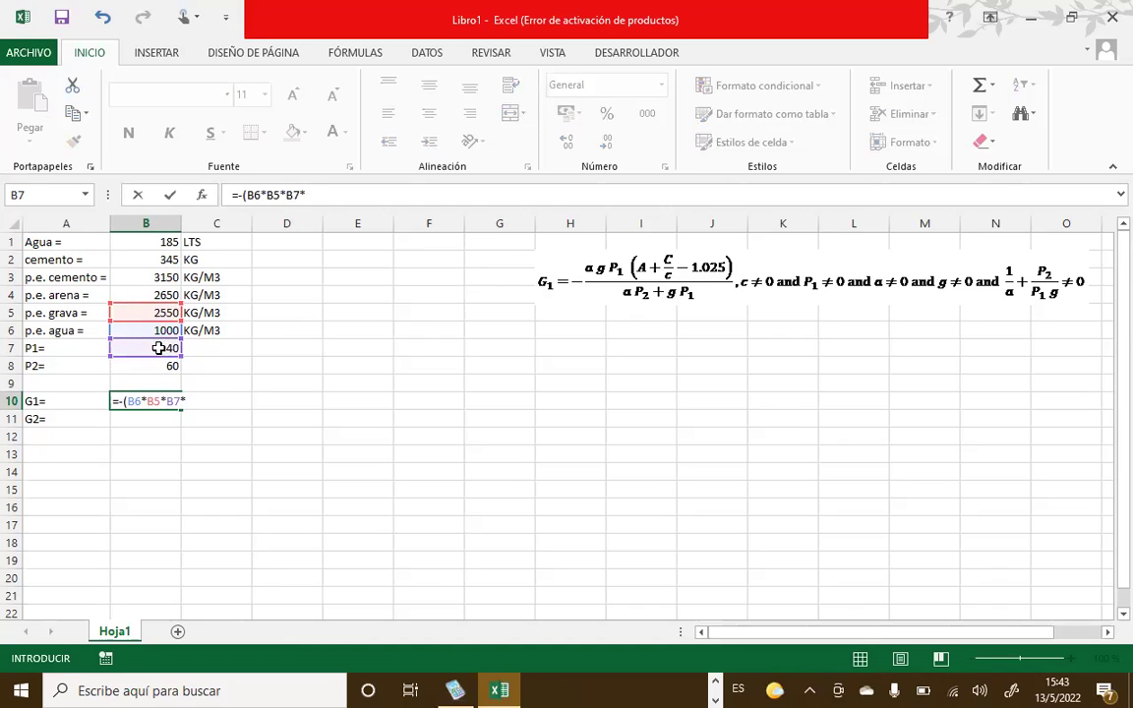
text(()
click(162, 242)
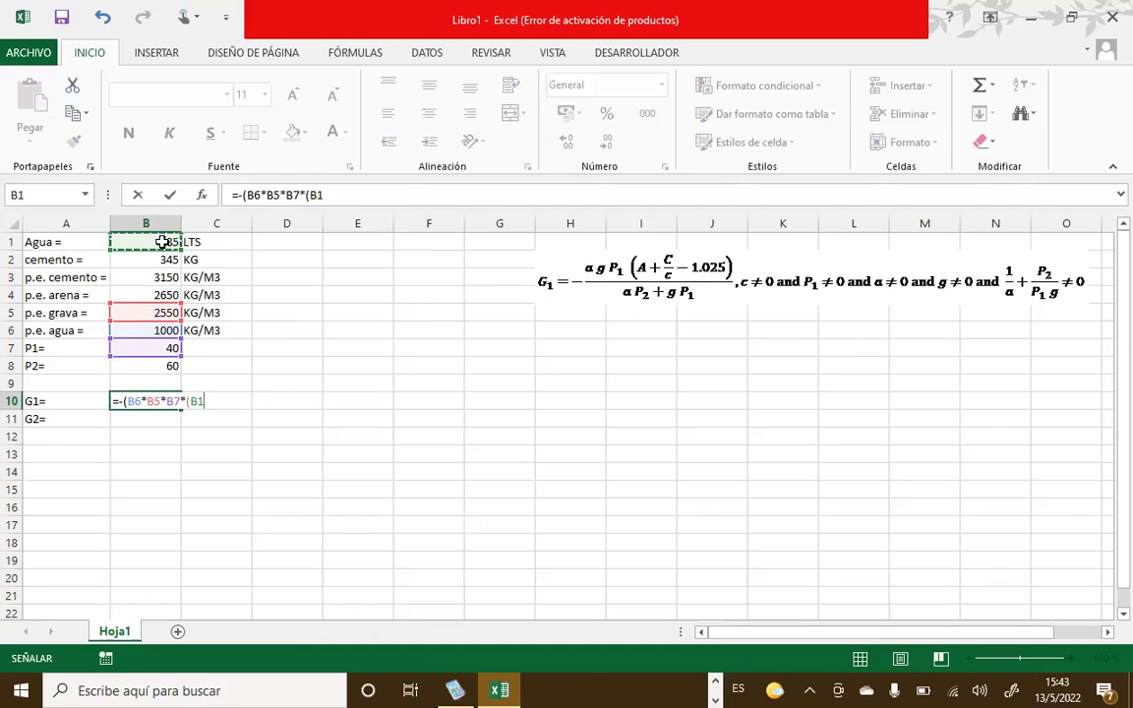
text(/1000)
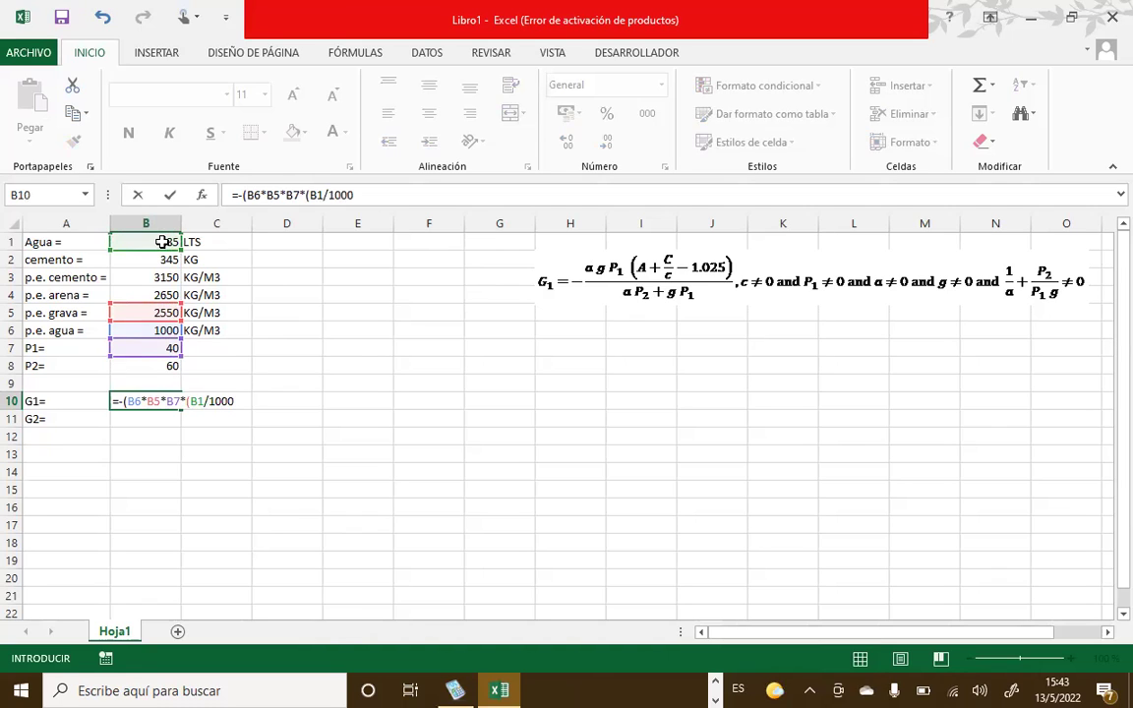
text(+)
click(153, 258)
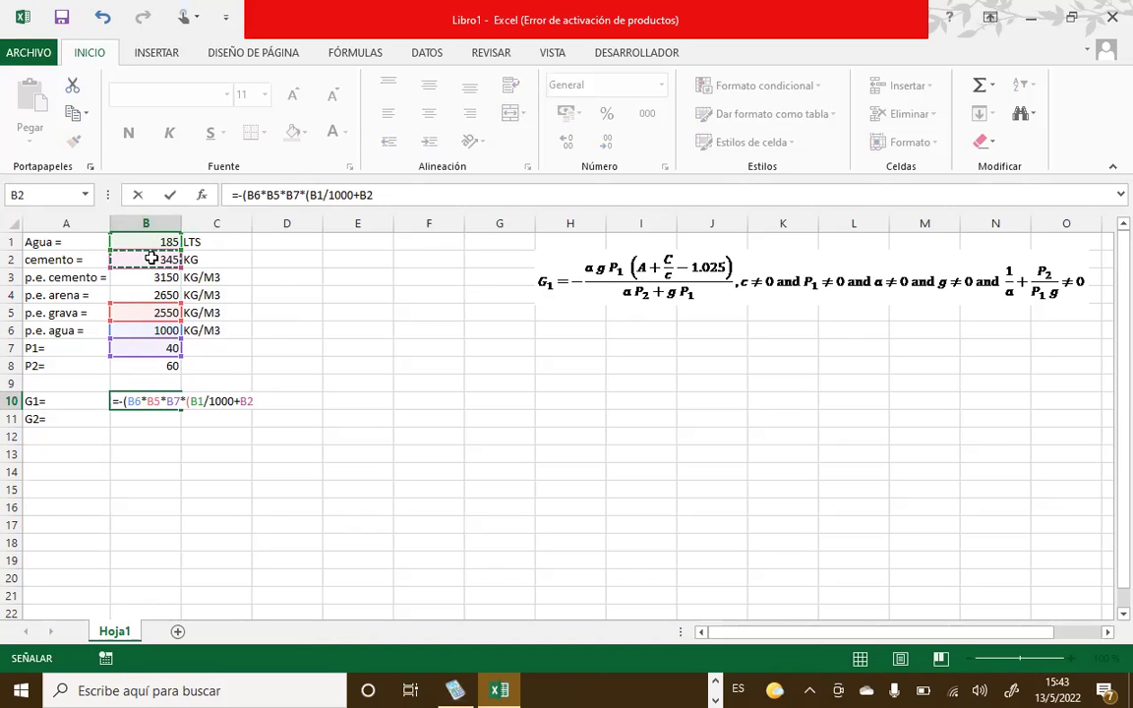
text(/)
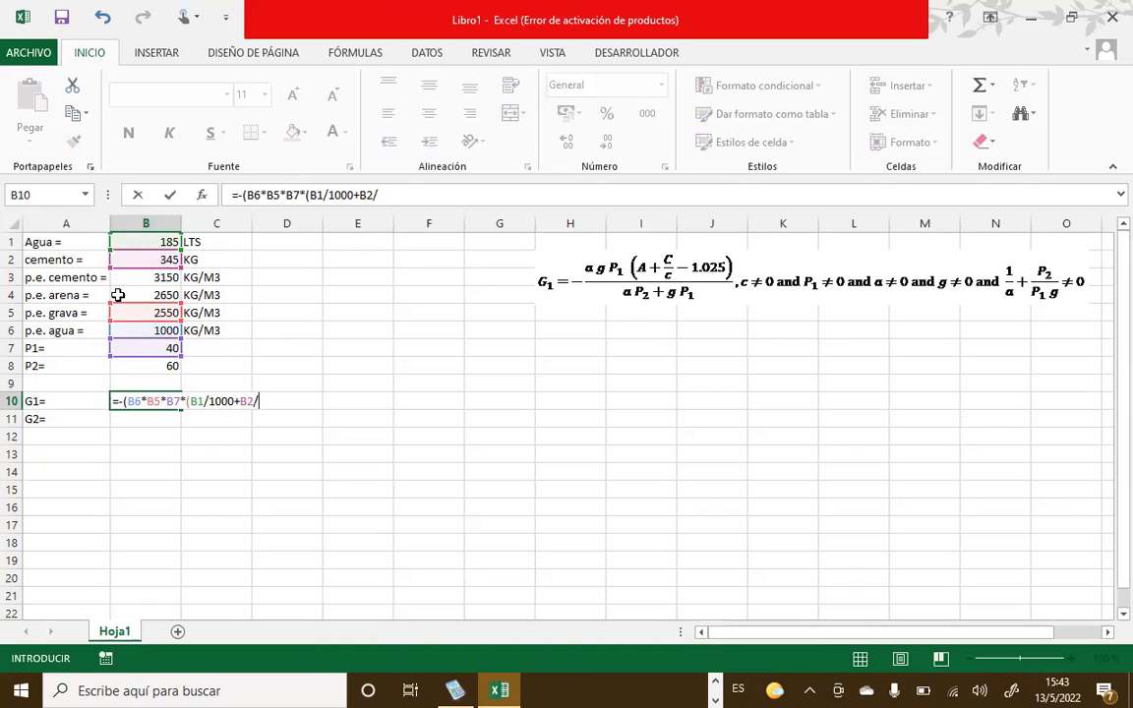
click(145, 279)
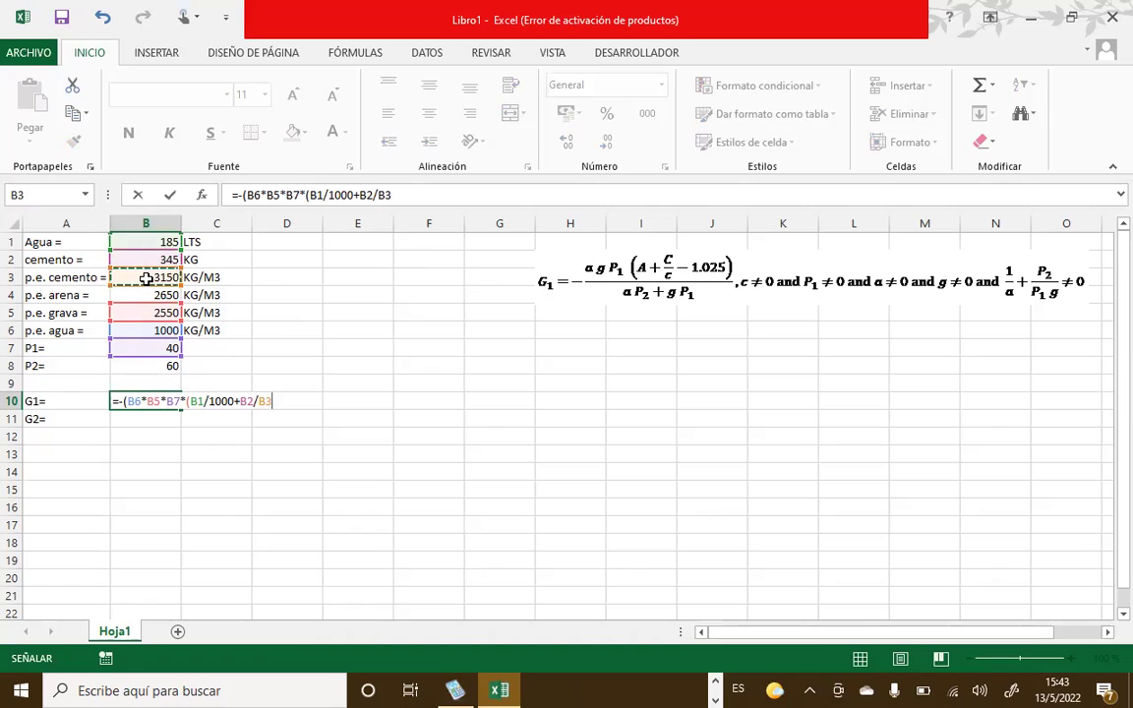
text(-)
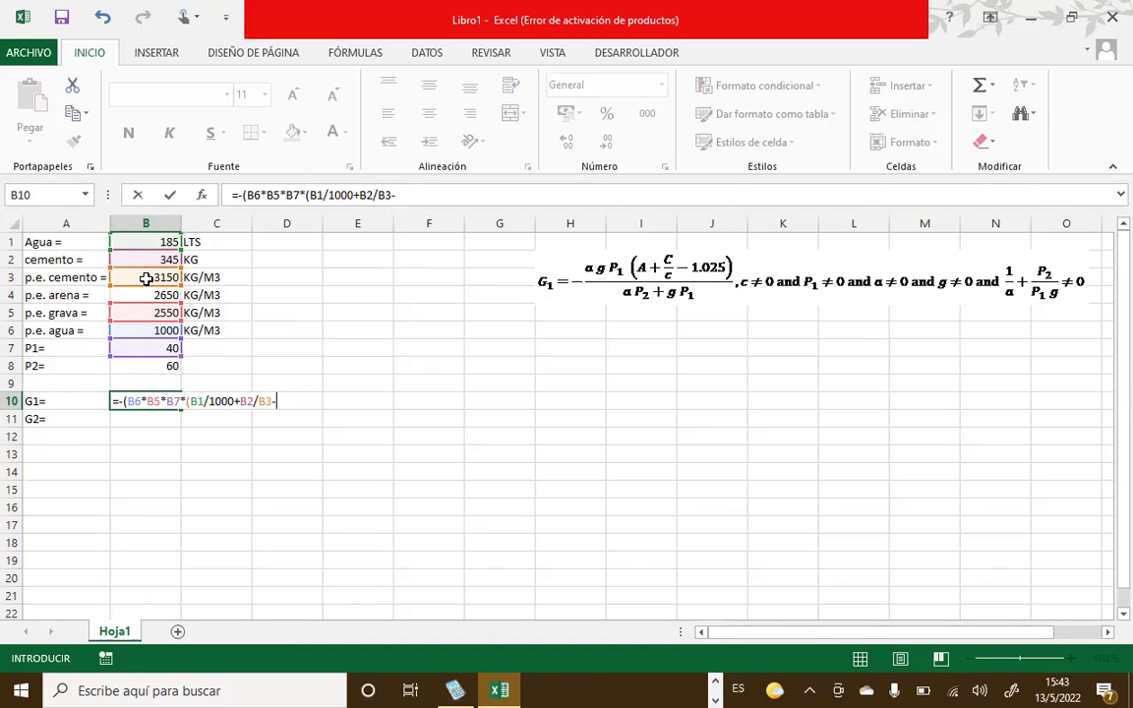
text(1,025)))
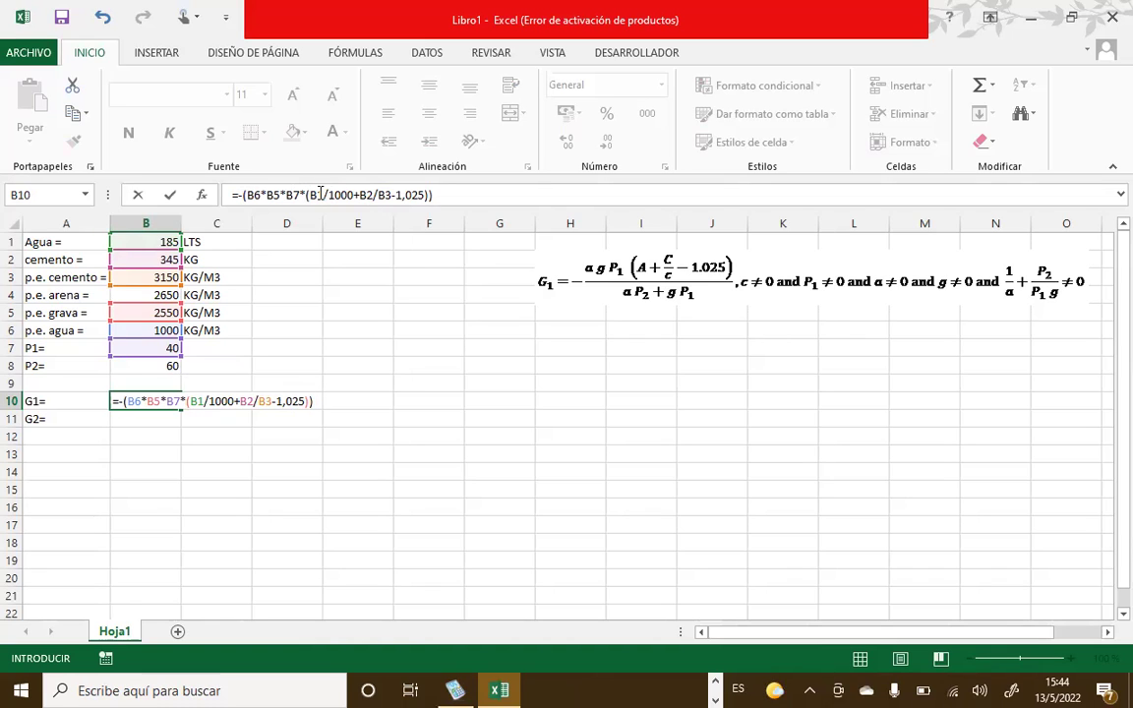
Extend the G1 formula in B10 with a division by a parenthesised denominator starting with water weight times P2: /(B6*B8).
click(445, 196)
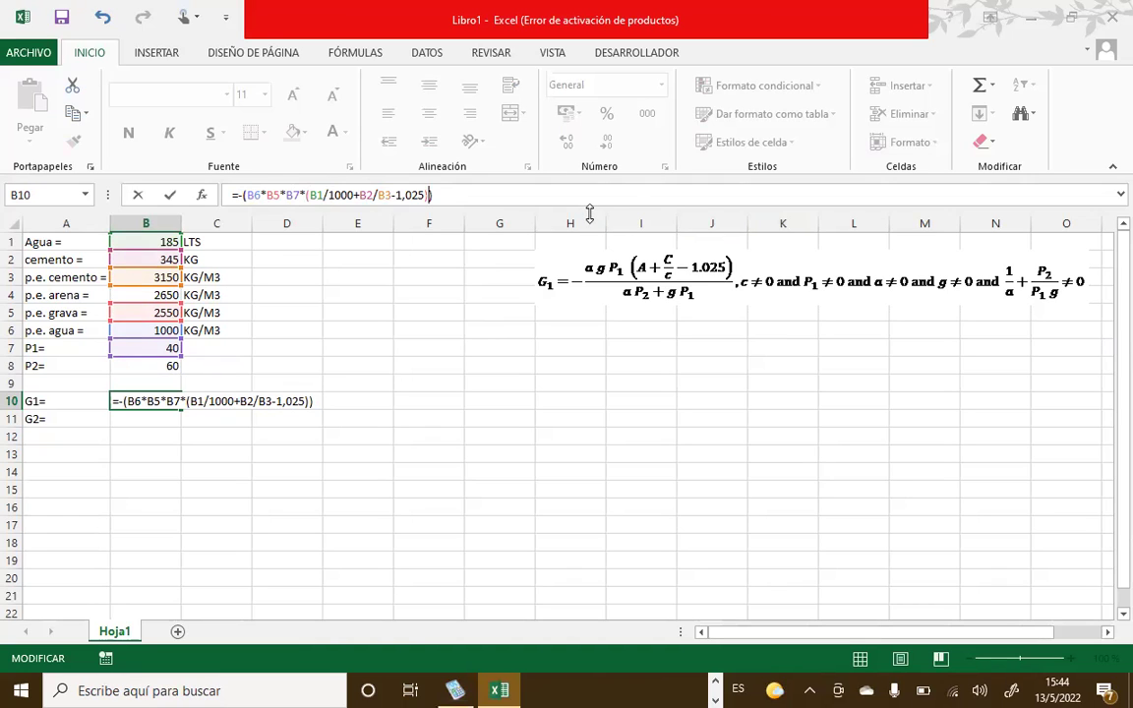
text(/())
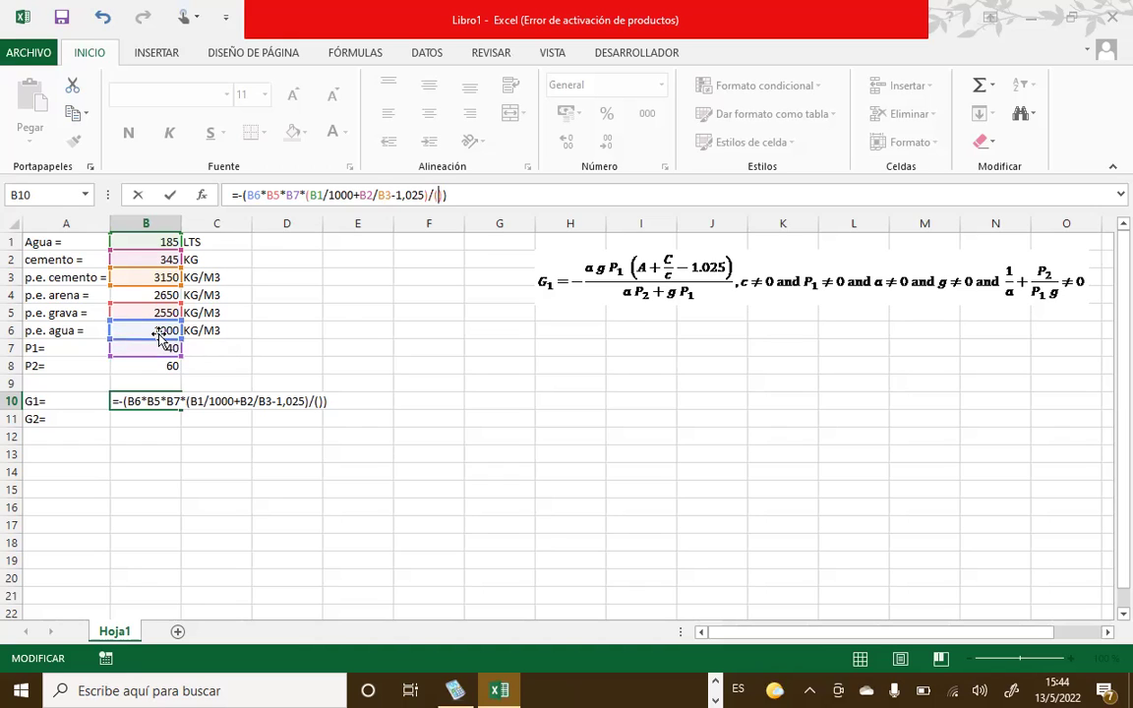
text(*)
key(BackSpace)
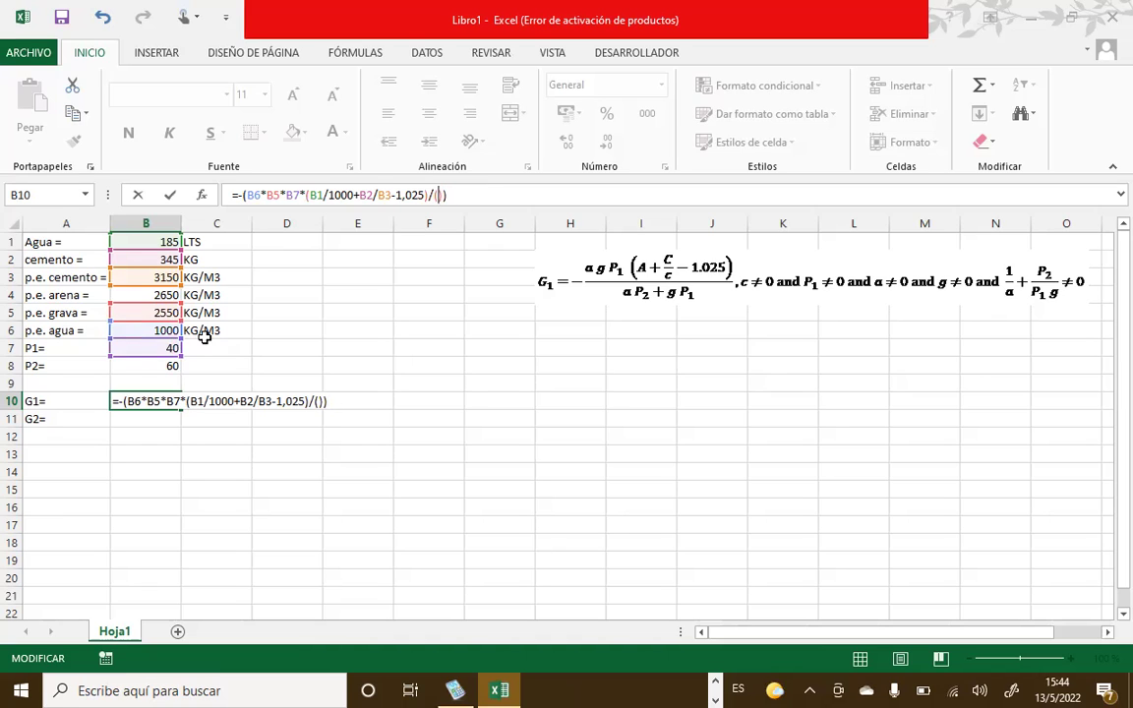
click(138, 331)
text(*)
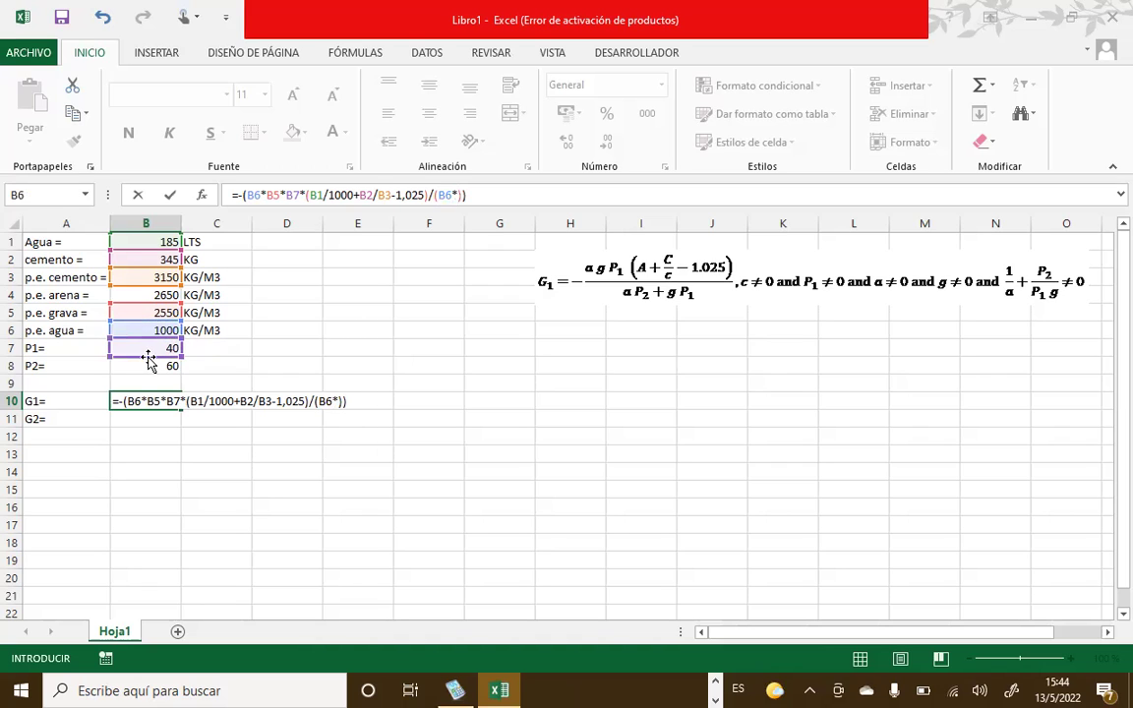
click(138, 366)
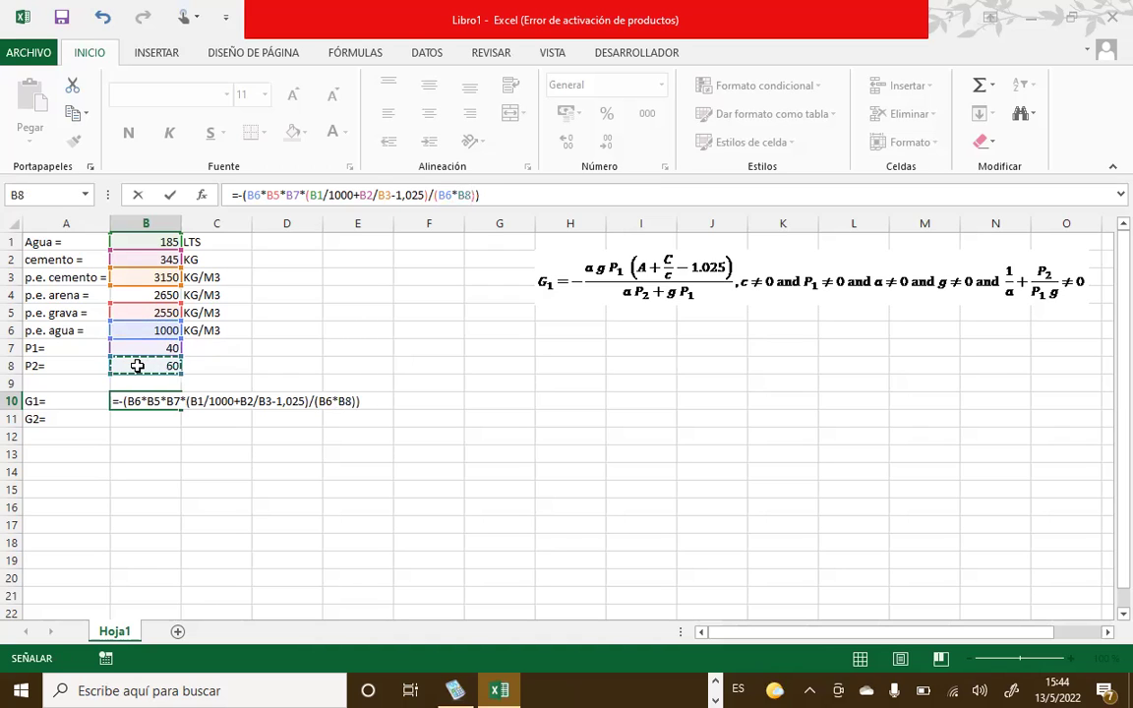
Add gravel weight times P1 (+B5*B7) to the denominator and enter the G1 formula in B10.
text(+)
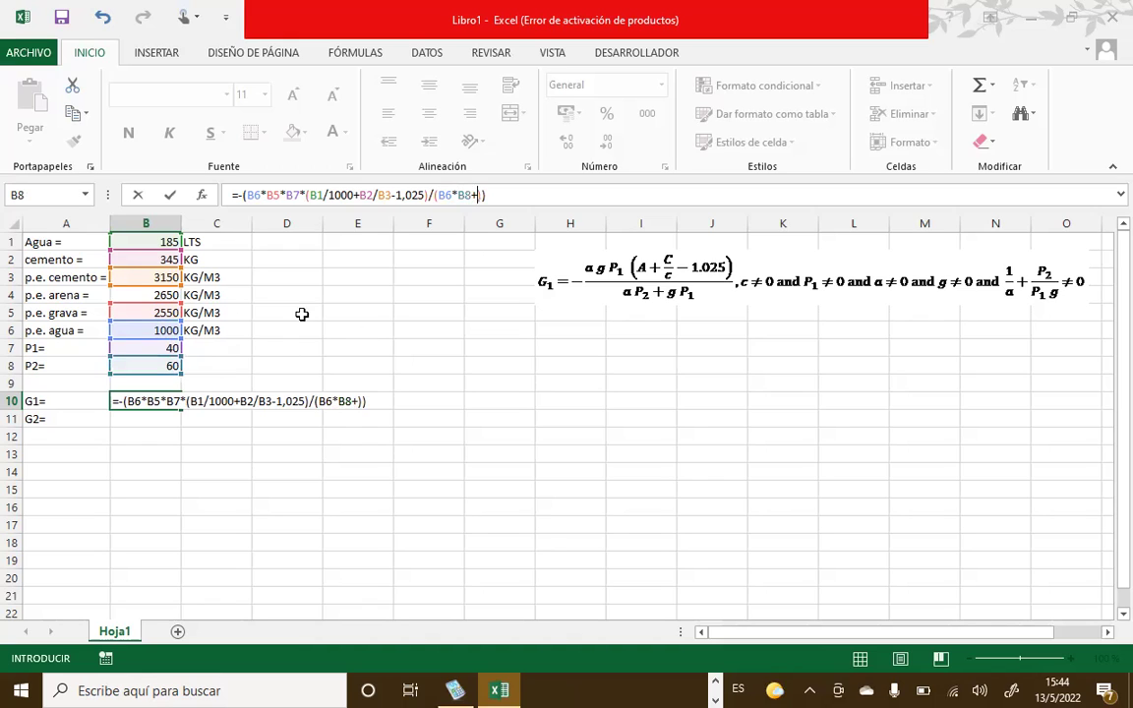
click(137, 311)
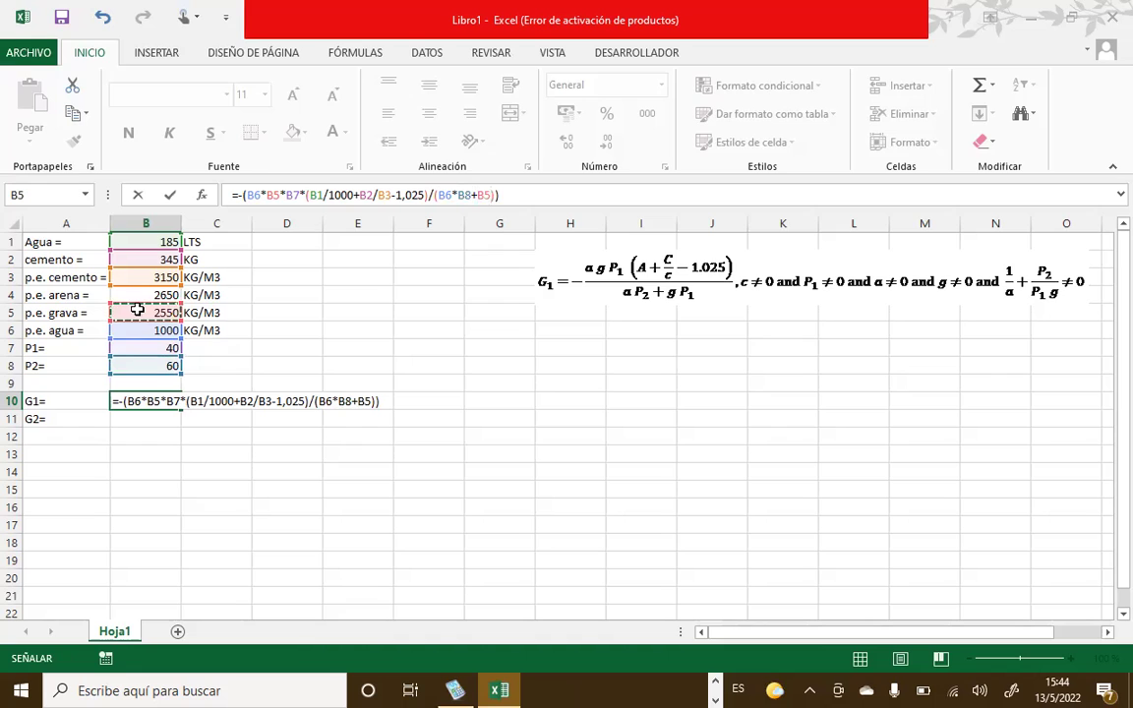
text(*)
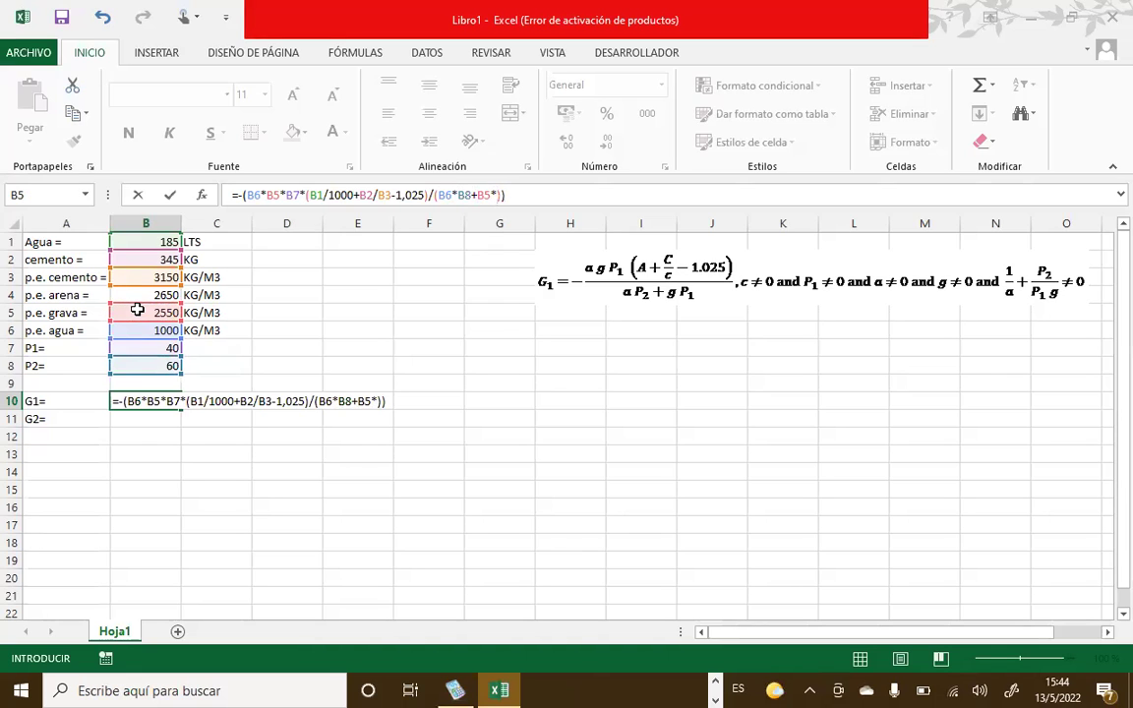
click(131, 347)
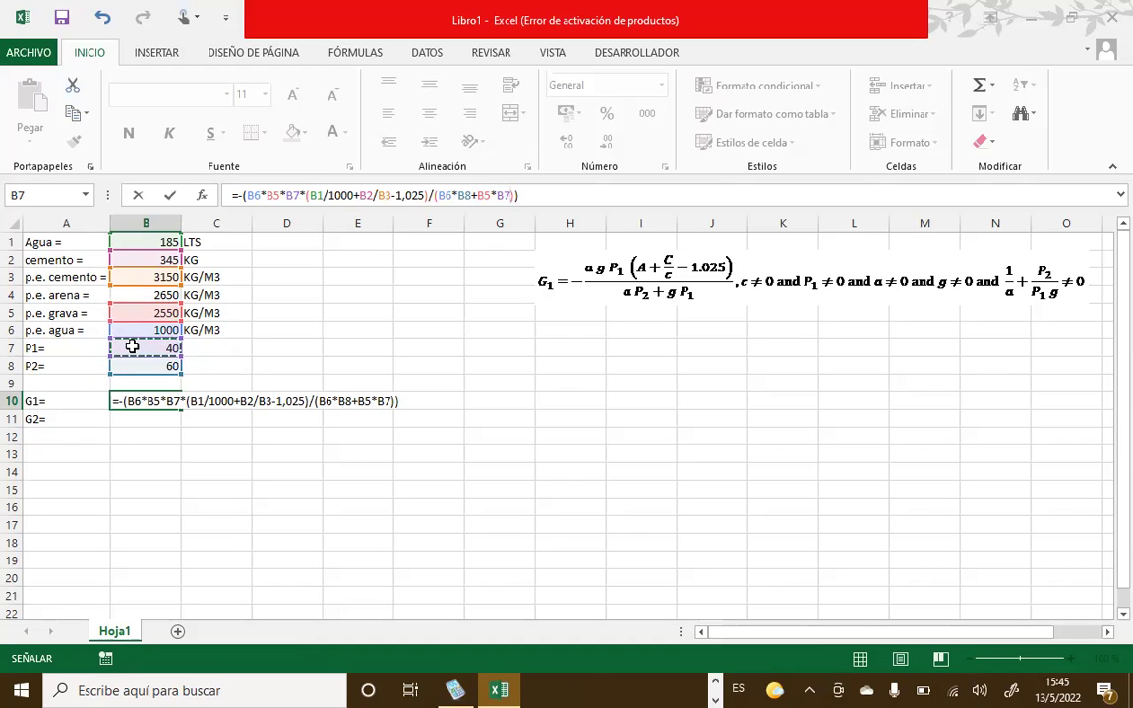
key(Return)
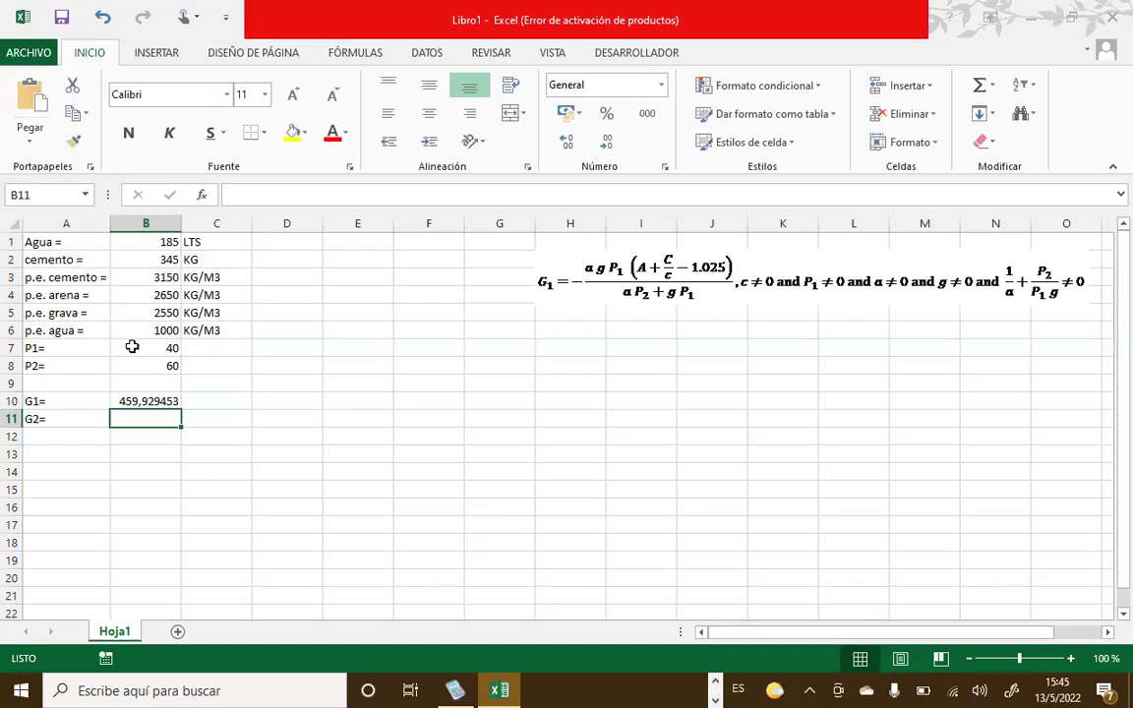
Format the G1 result in cell B10 to show two decimal places.
key(Up)
key(Up)
key(Down)
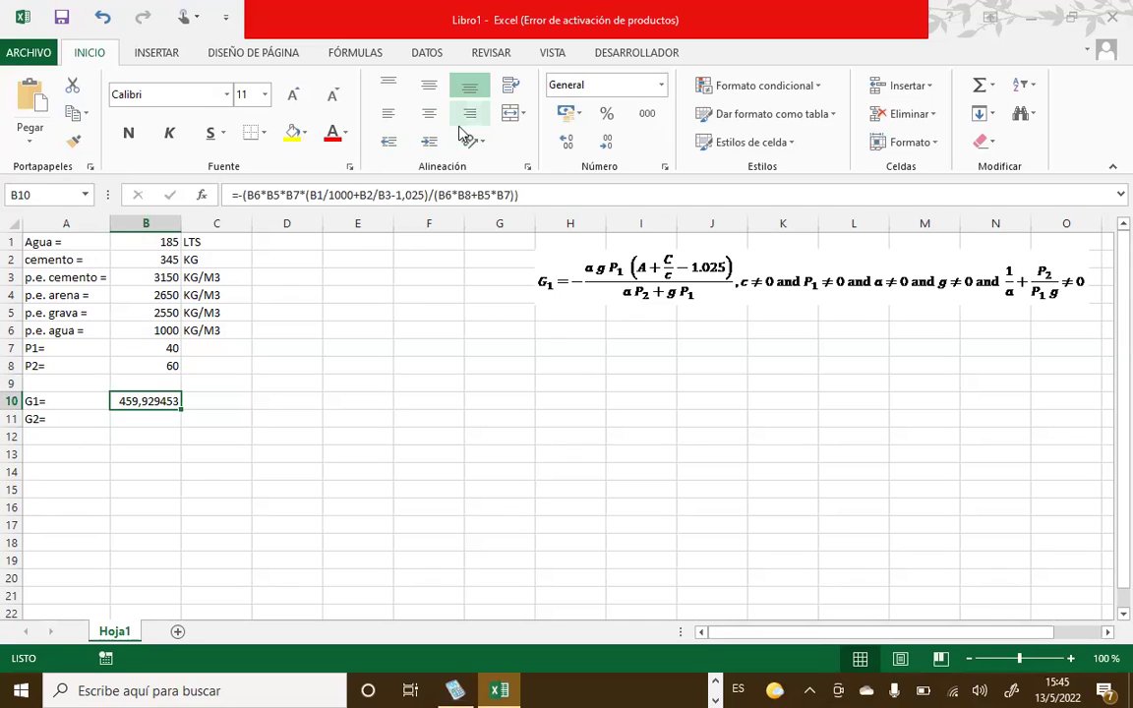
click(603, 145)
click(602, 145)
click(602, 146)
click(602, 146)
click(602, 146)
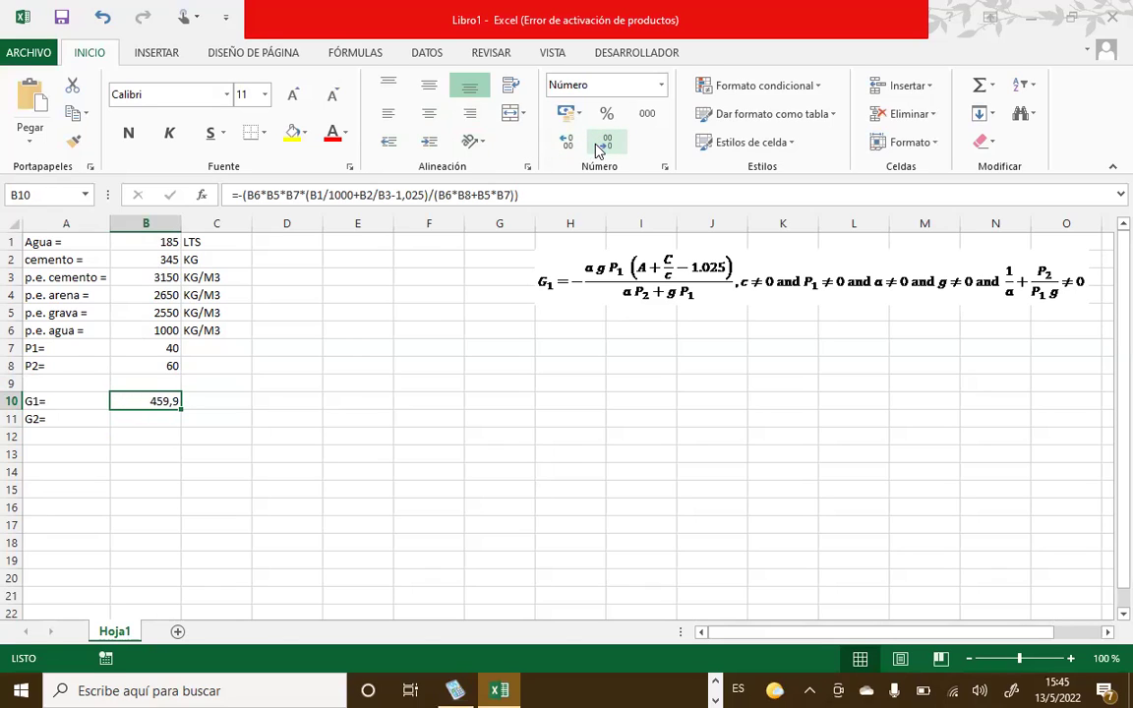
click(577, 148)
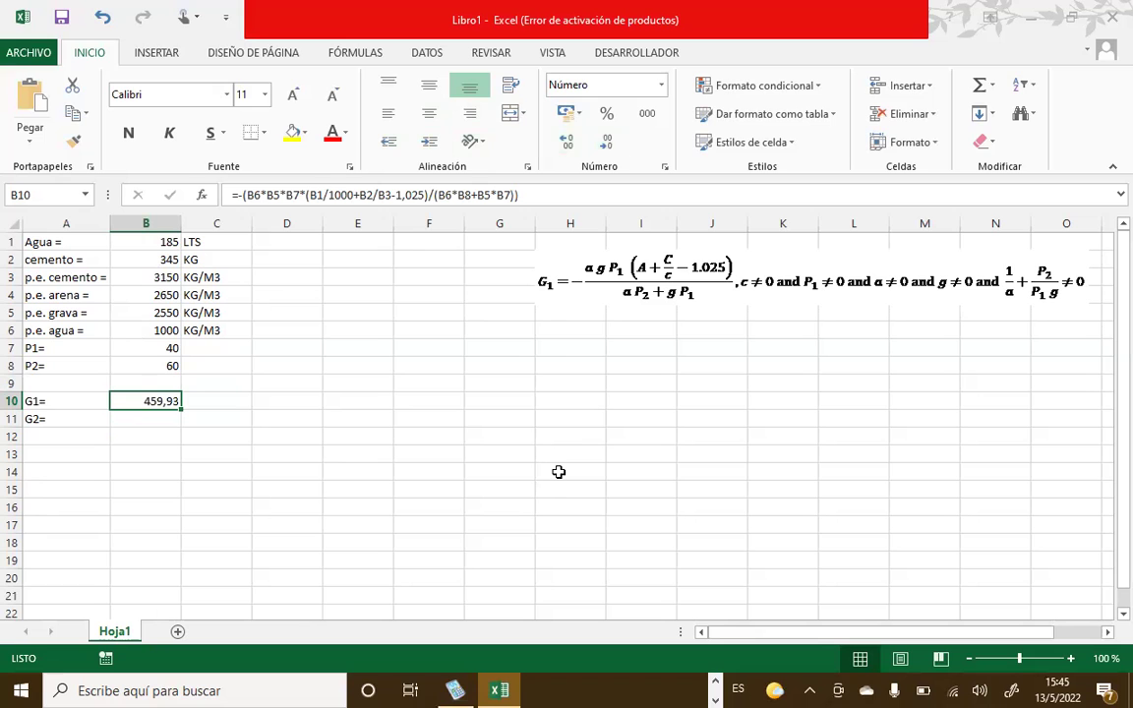
Check G1 against the handwritten computation in Paint and review the B10 formula in Excel against the formula picture.
key(alt+Tab)
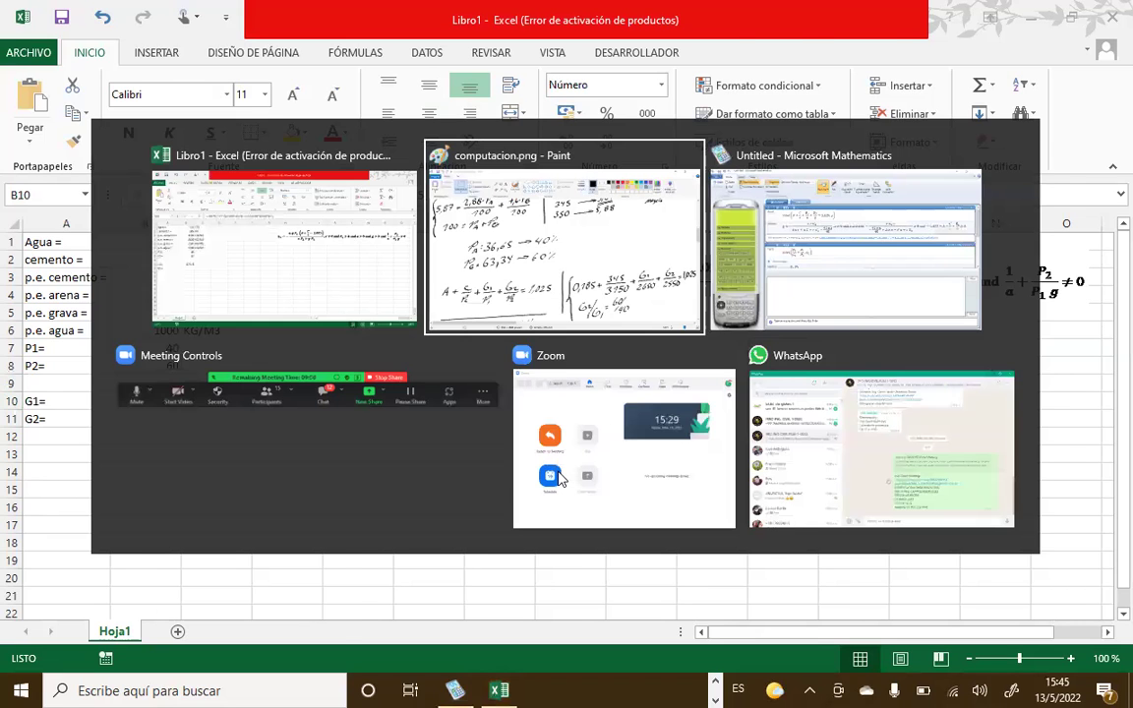
scroll(505, 581, down, 5)
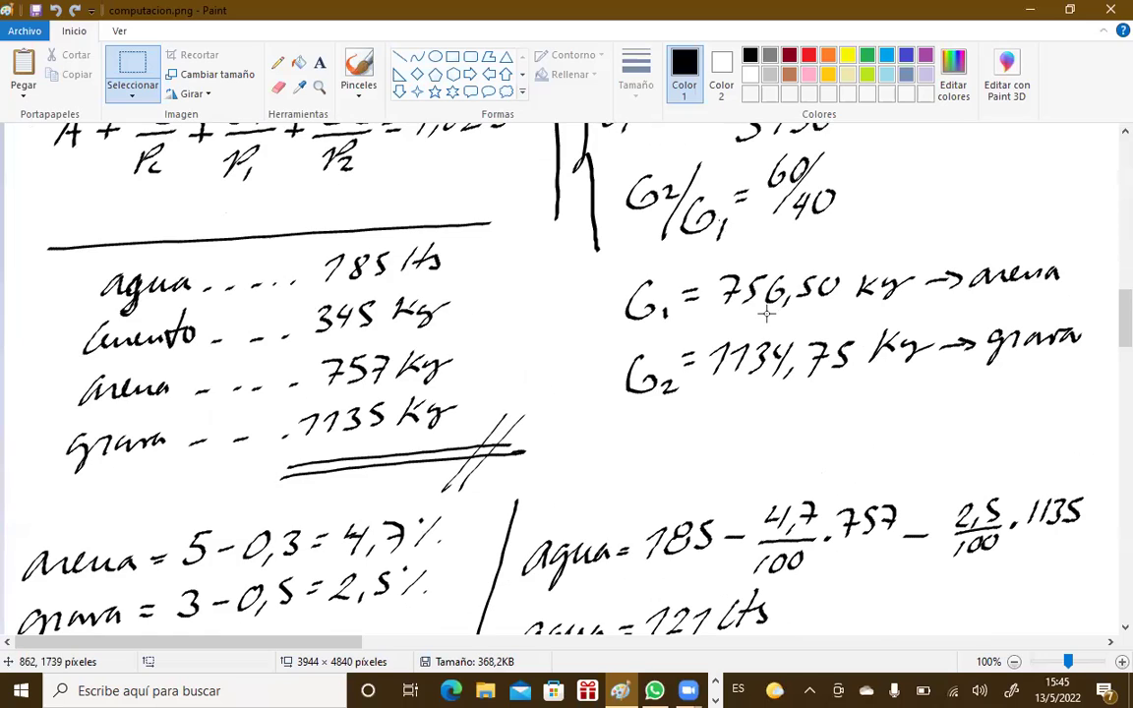
scroll(767, 313, up, 2)
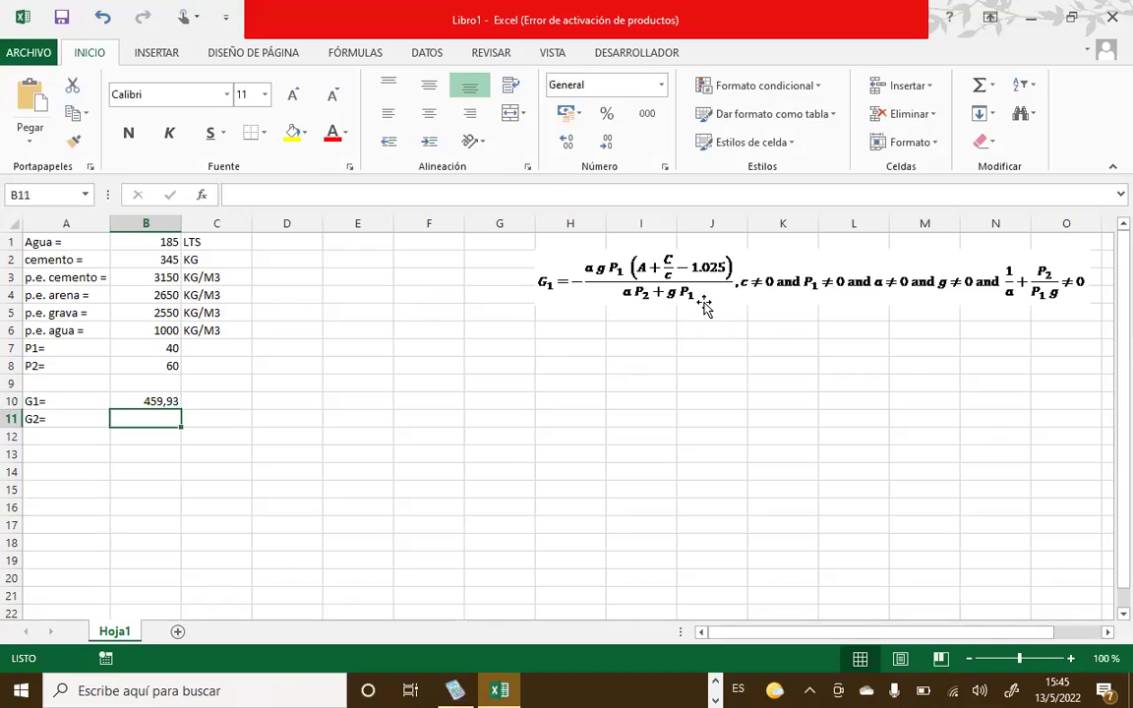
key(Up)
key(Up)
key(Up)
key(Down)
key(Down)
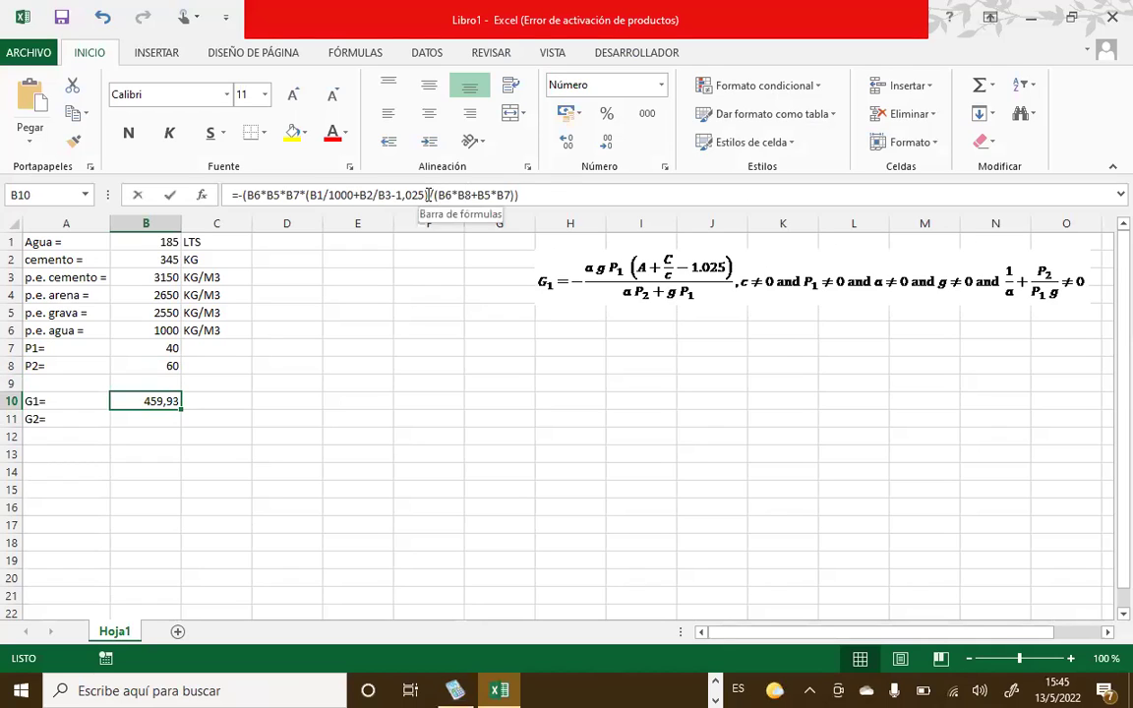
click(430, 194)
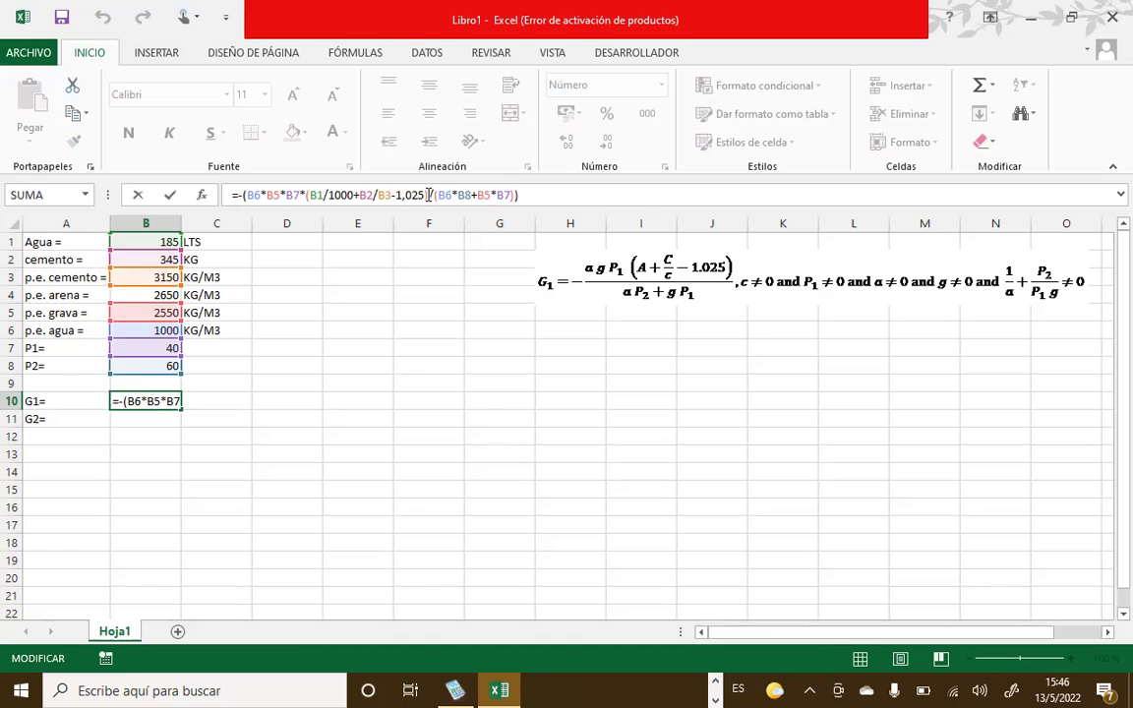
text()/)
click(320, 195)
key(BackSpace)
text(1)
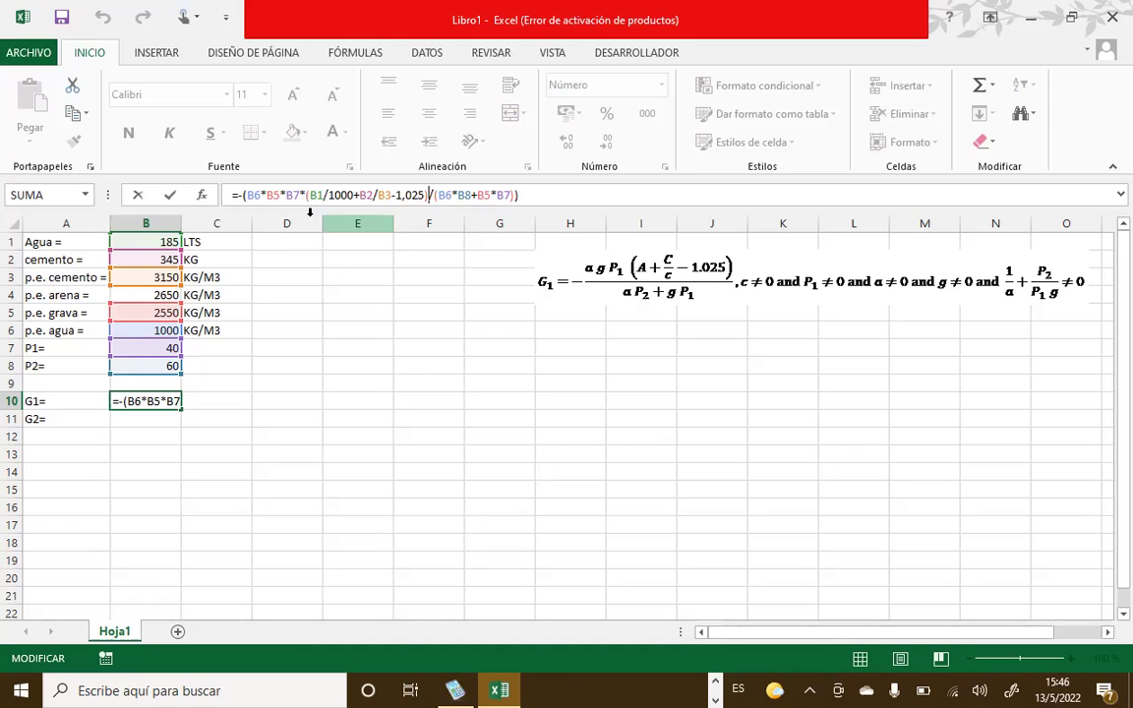
Replace B6 with B4 in the numerator and denominator of the G1 formula, and compare the result with the Paint notes.
click(261, 201)
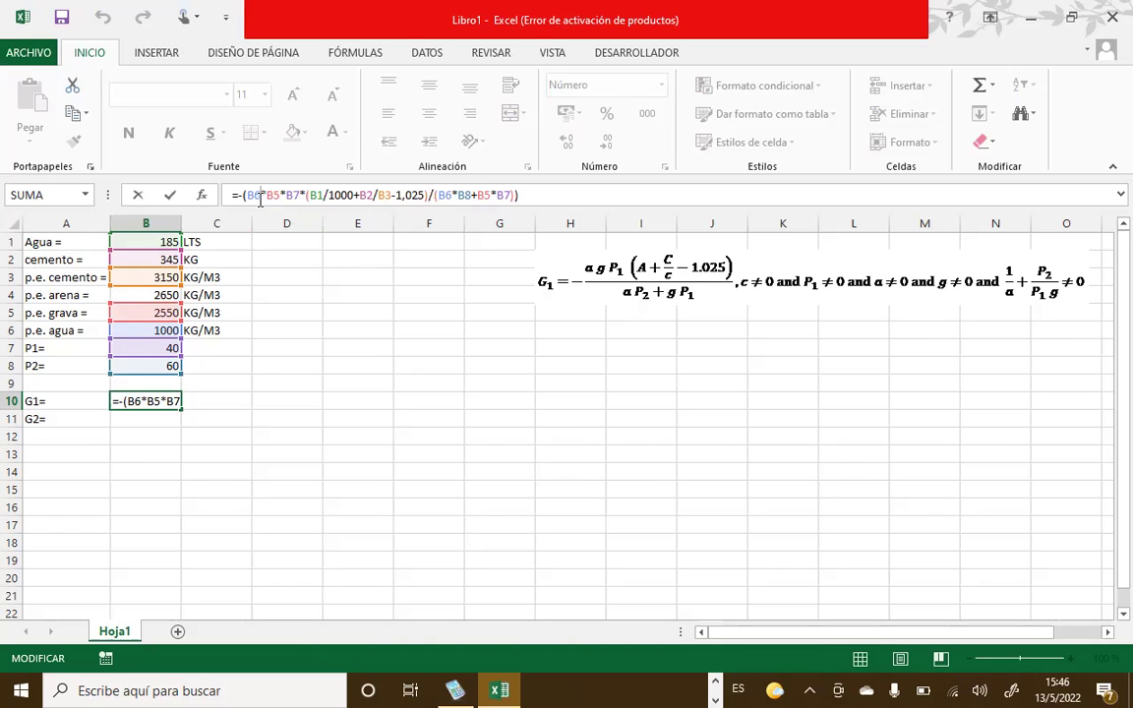
key(BackSpace)
text(4)
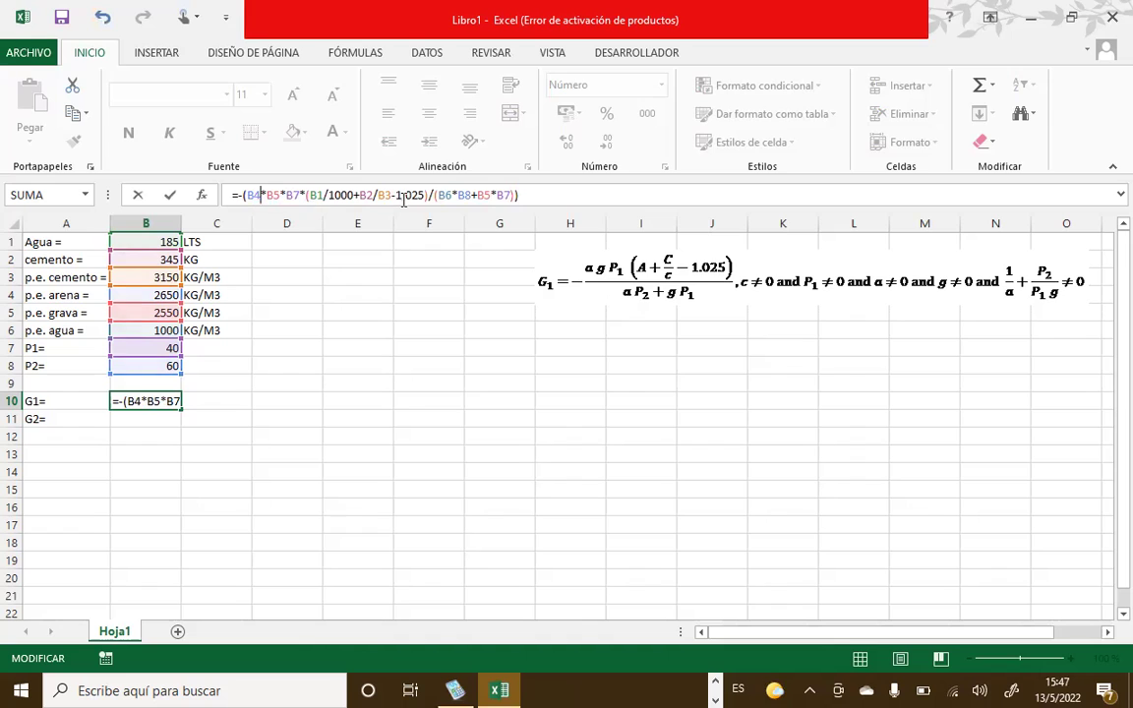
click(452, 195)
key(BackSpace)
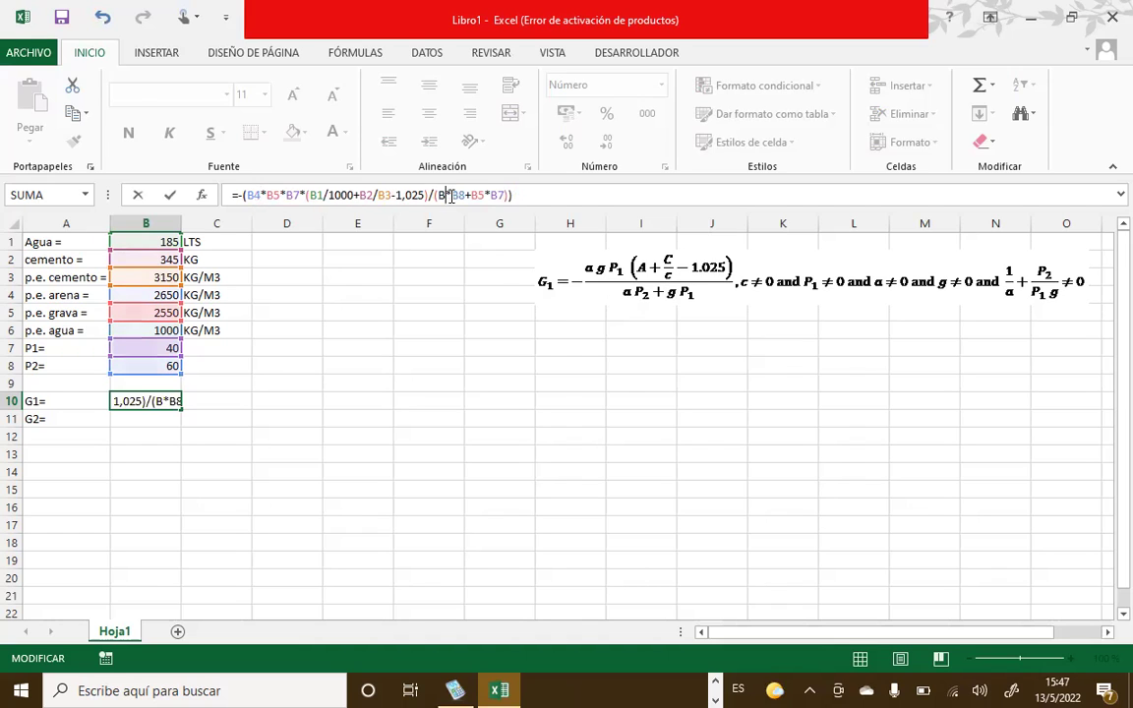
text(4)
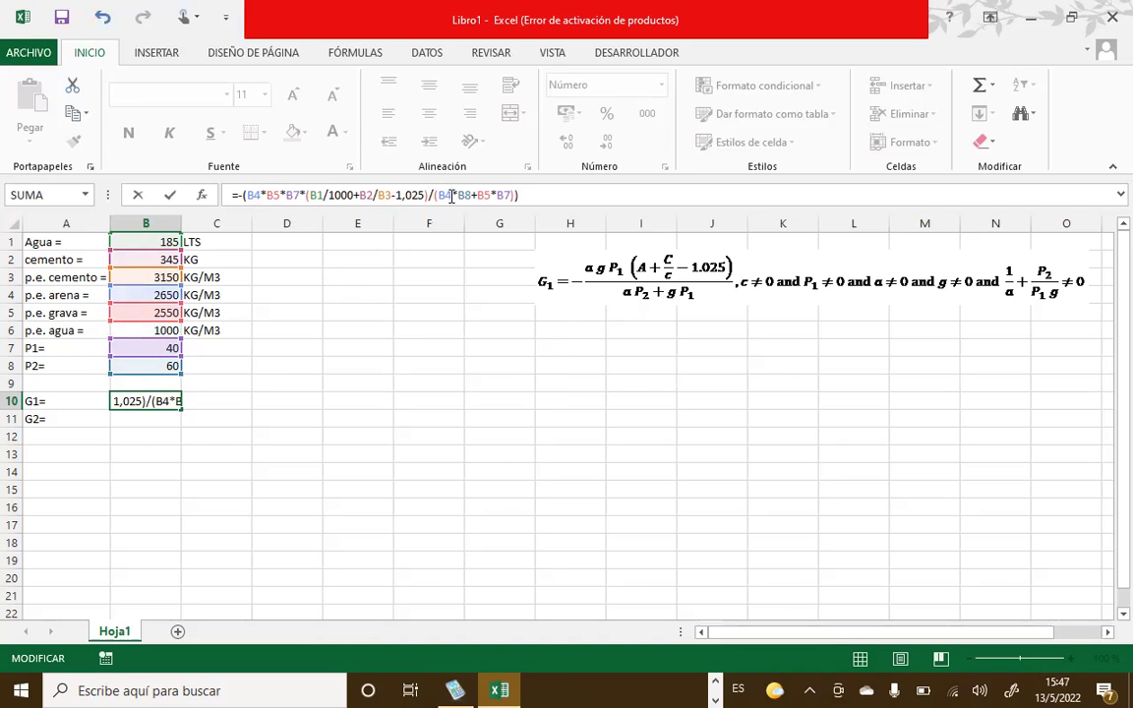
key(Return)
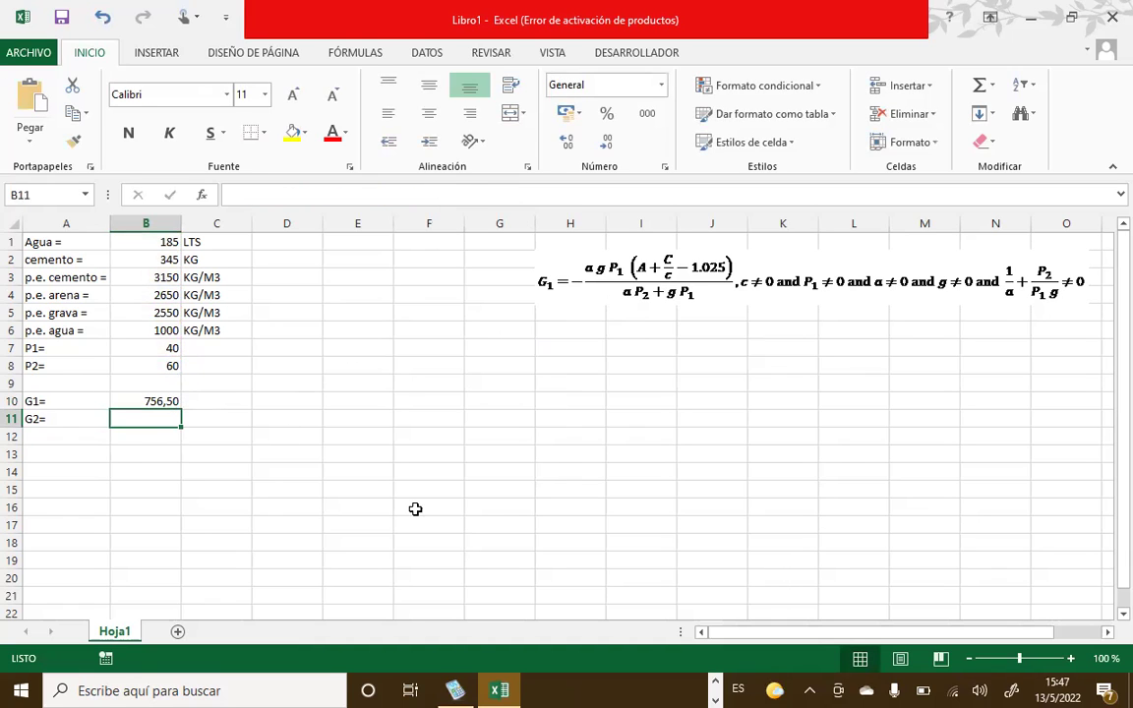
key(alt+Tab)
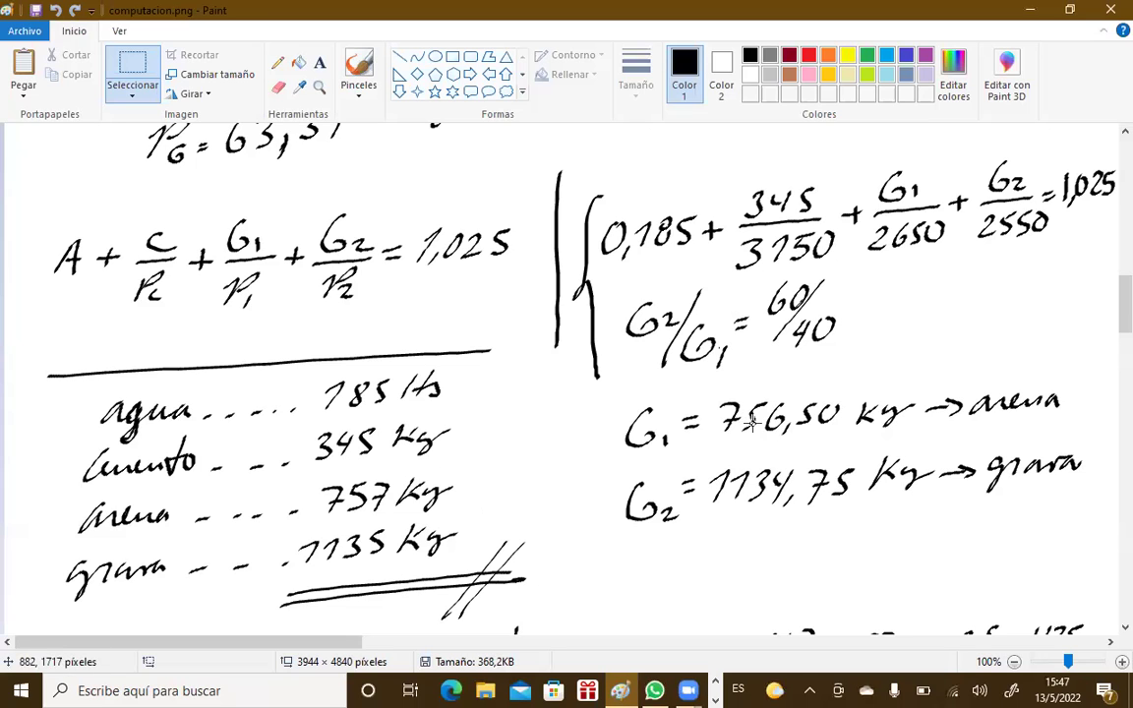
key(alt+Tab)
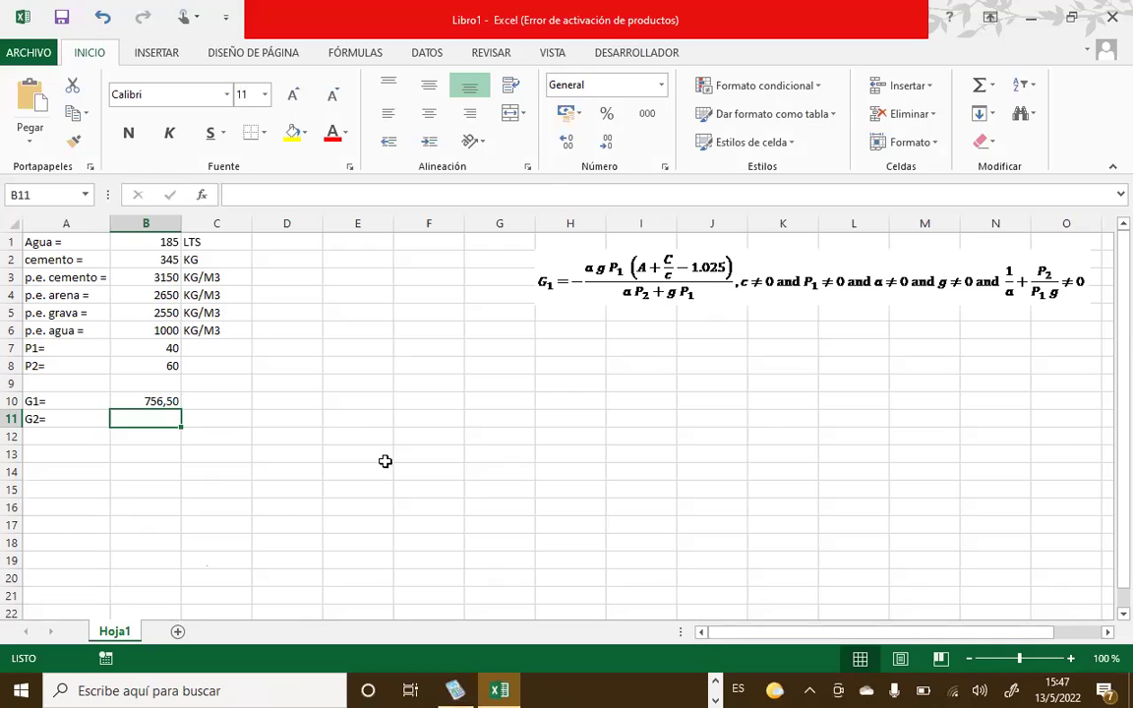
Switch to Microsoft Mathematics and copy the solution G2 = G1 P2 / P1 to the input area.
text(=)
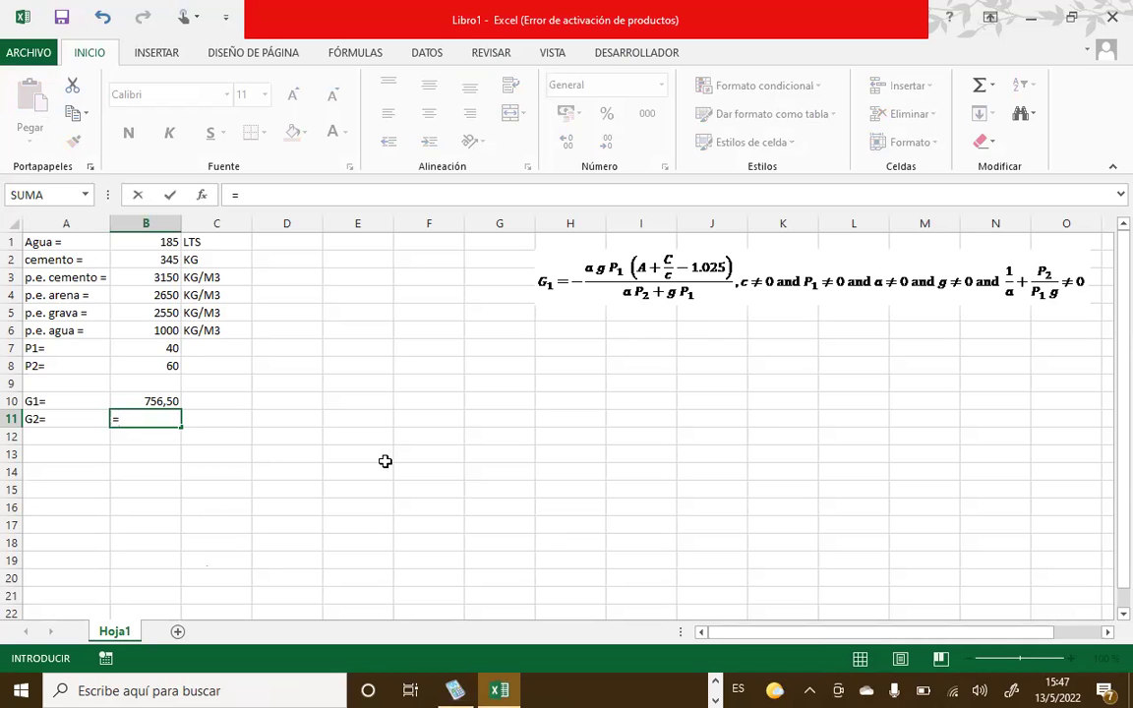
key(alt+Tab)
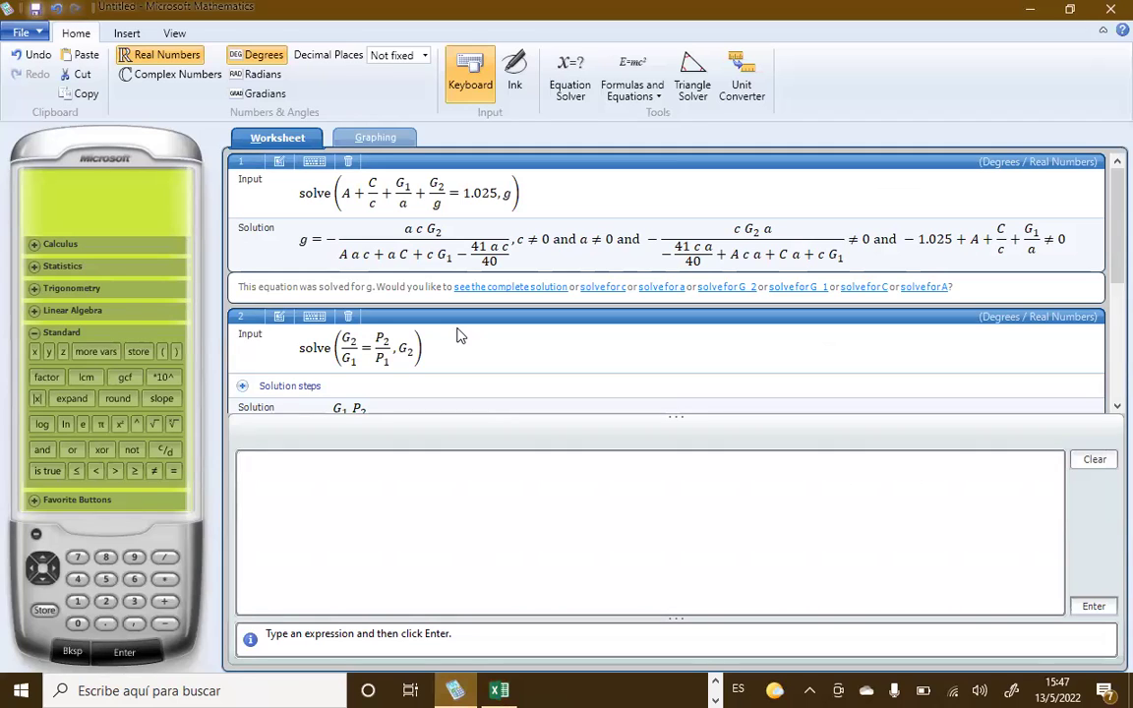
drag(1108, 202, 1108, 225)
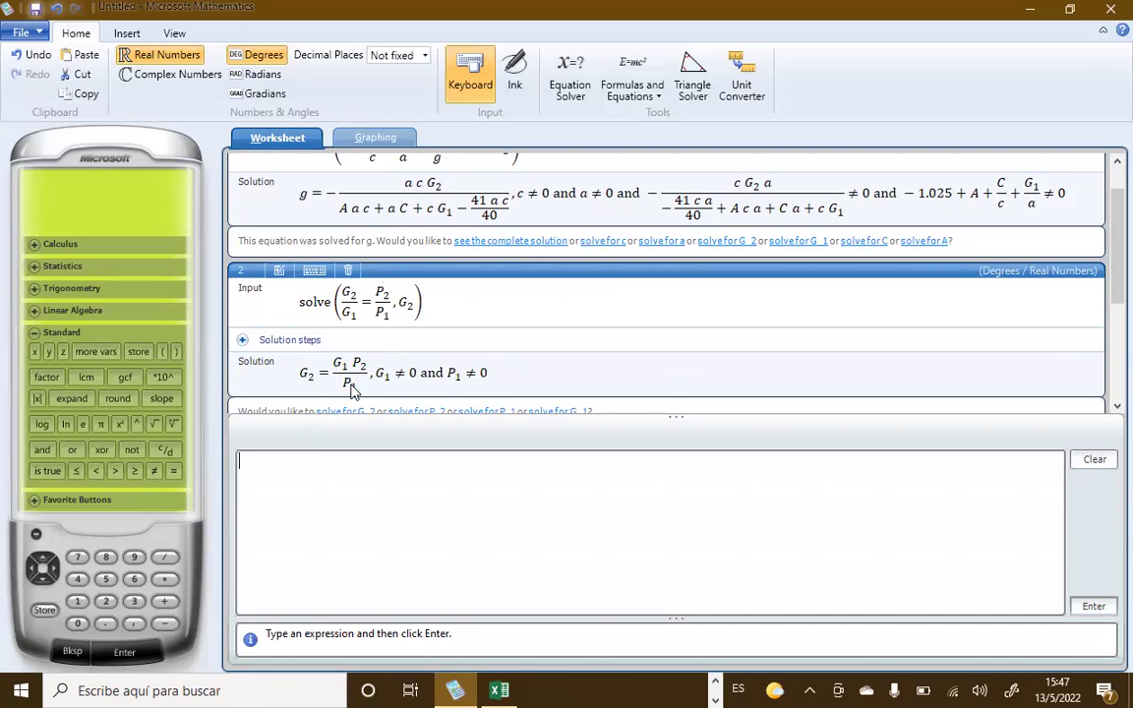
right_click(345, 382)
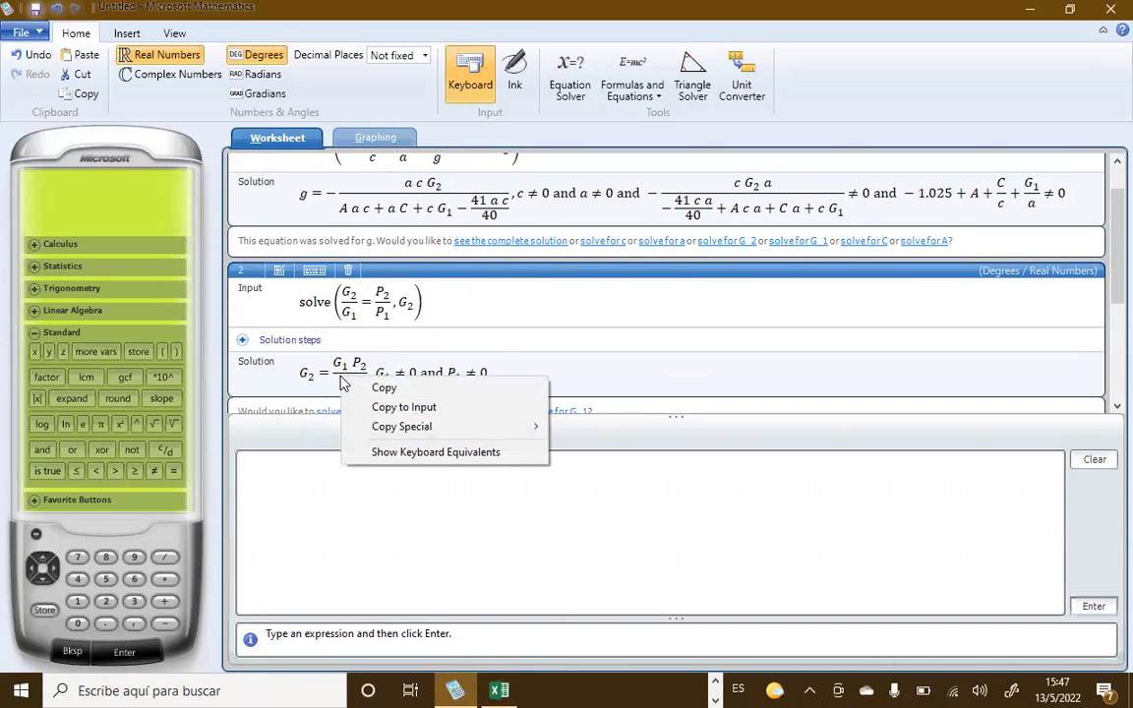
click(369, 404)
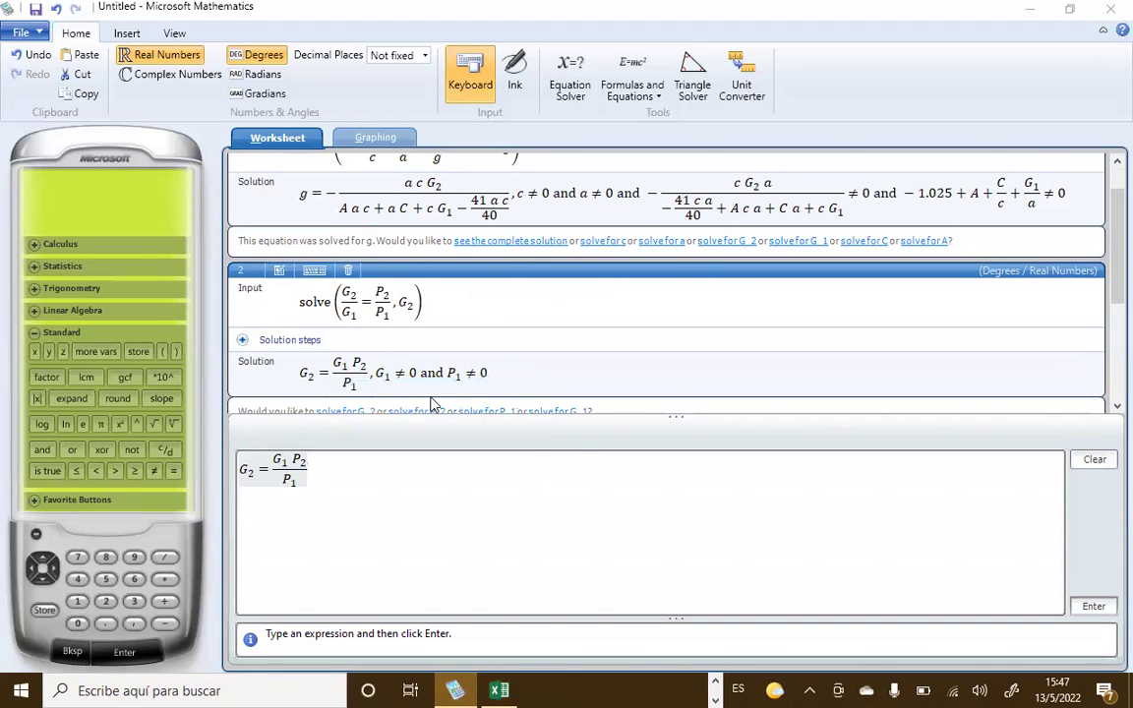
Return to Excel, abandon the started G2 formula and try to paste the copied equation as a picture at cell H6.
key(alt+Tab)
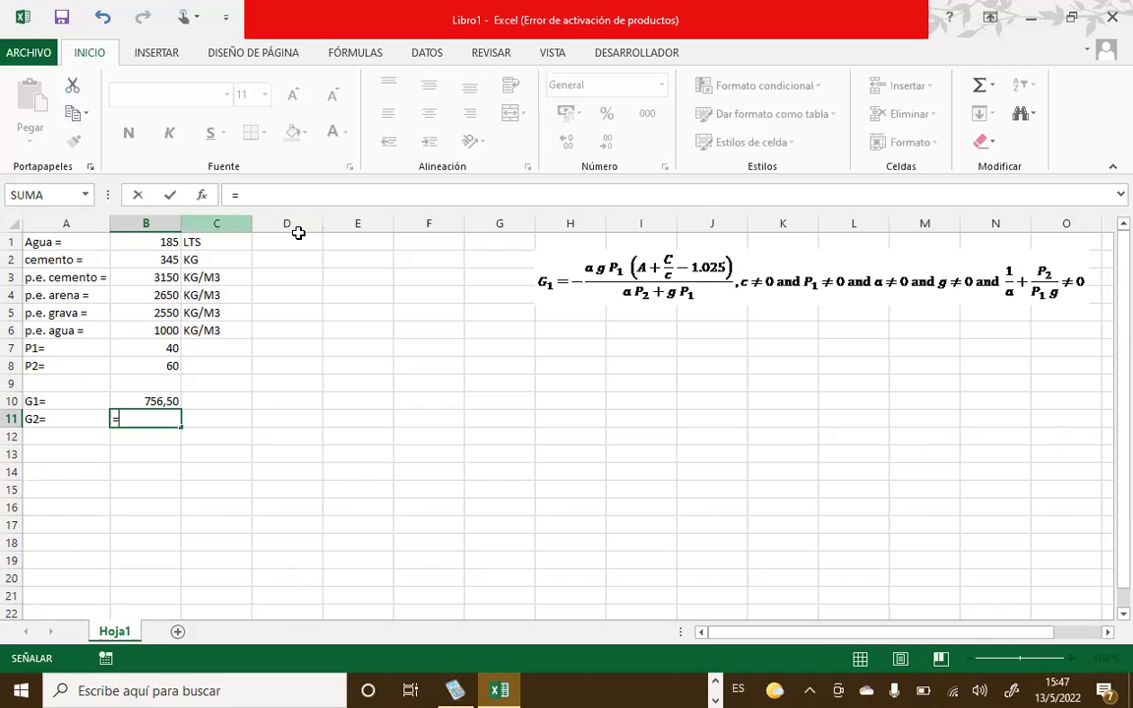
click(531, 342)
click(570, 329)
key(Escape)
right_click(573, 332)
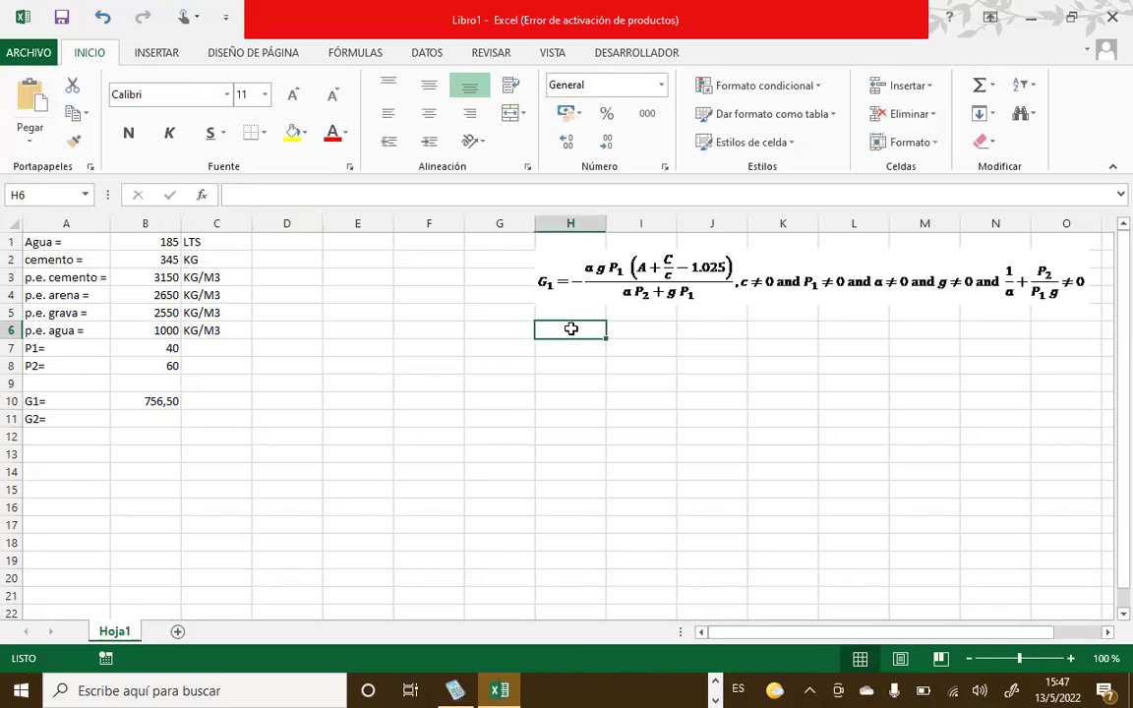
click(617, 393)
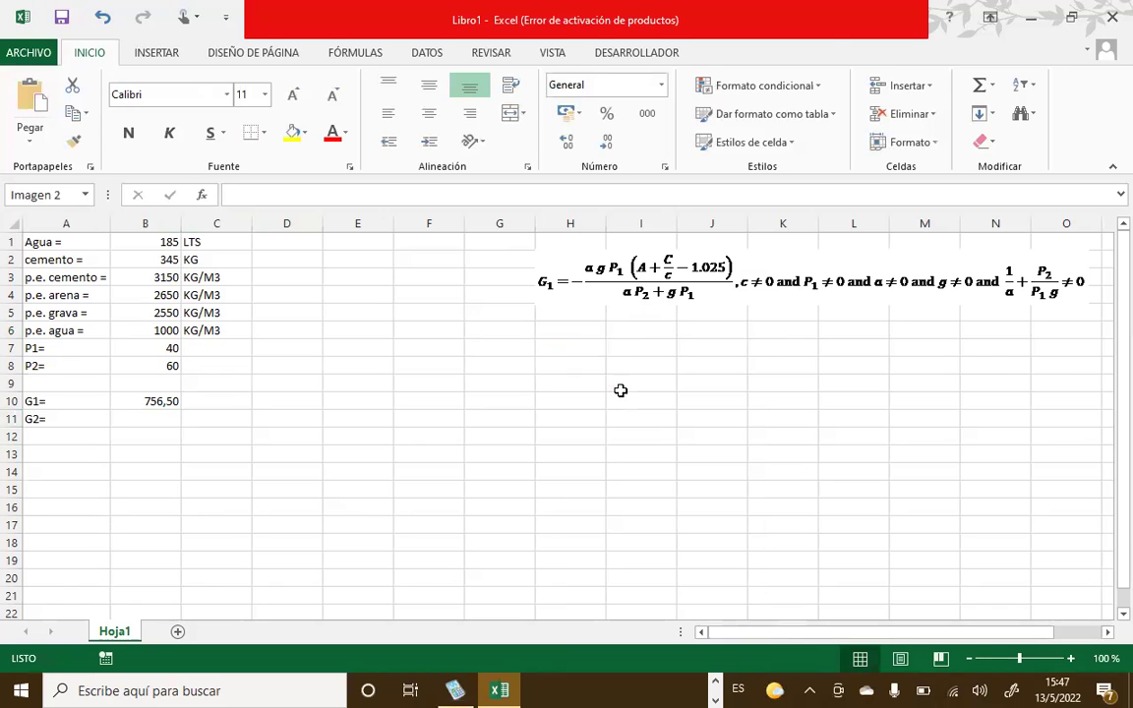
key(ctrl+z)
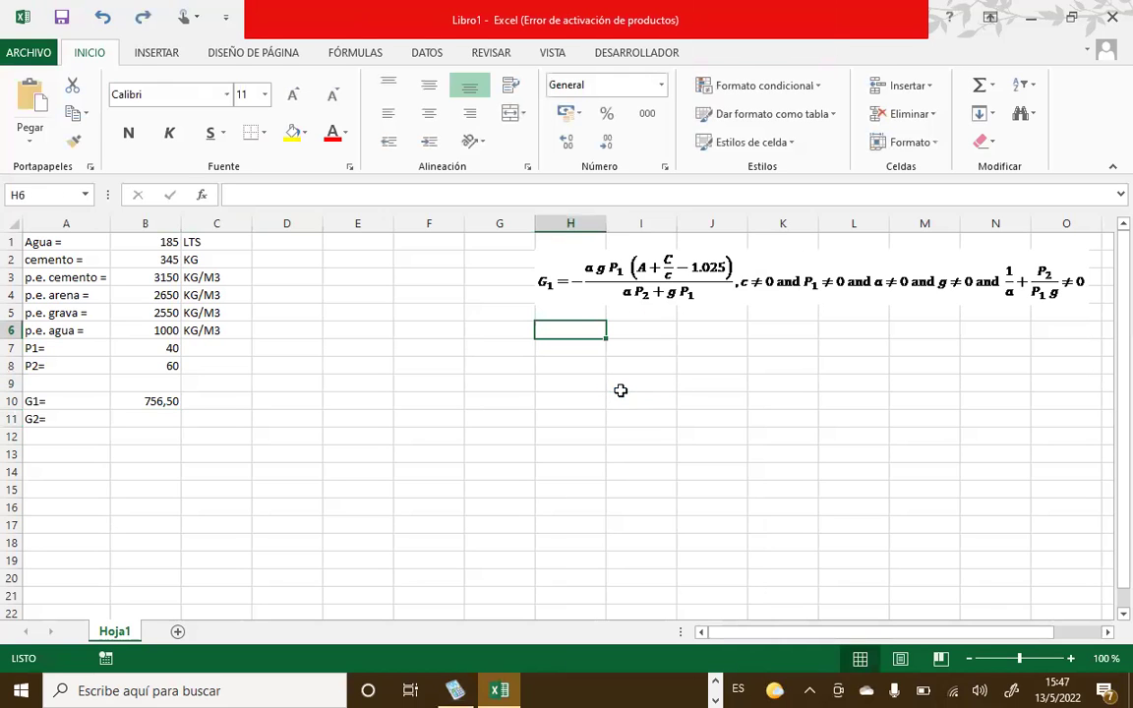
Copy the G2 solution from Microsoft Mathematics as a bitmap and paste it into the Excel sheet at H6.
key(alt+Tab)
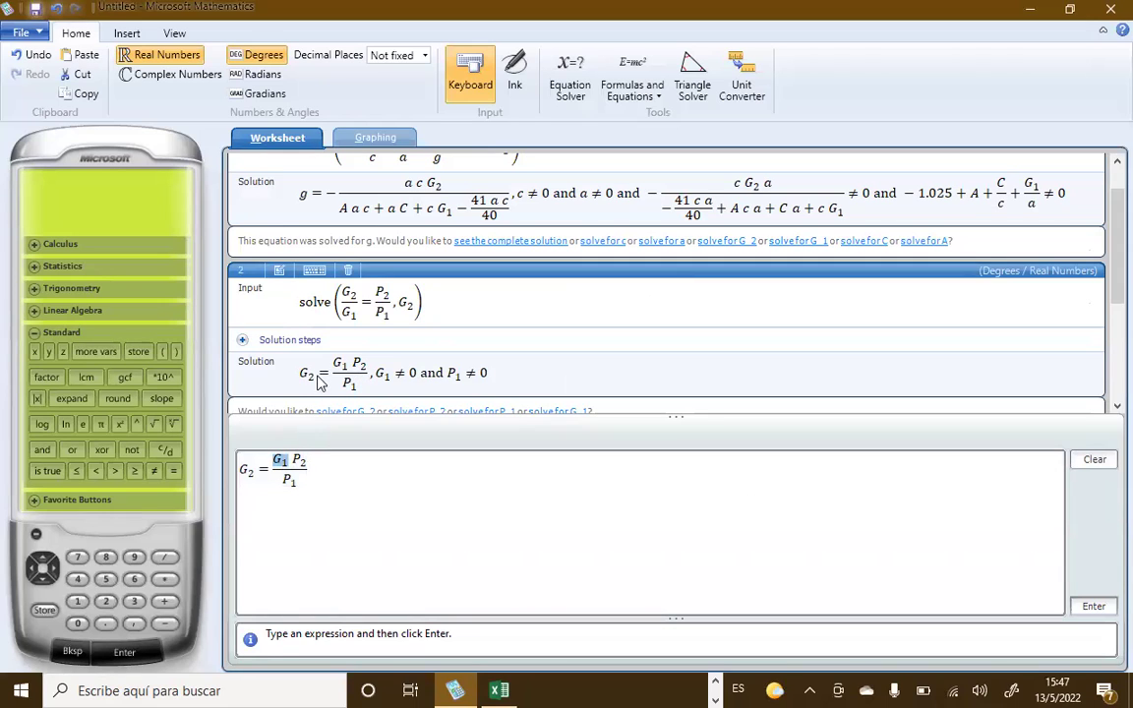
right_click(320, 379)
mouse_move(422, 425)
click(589, 461)
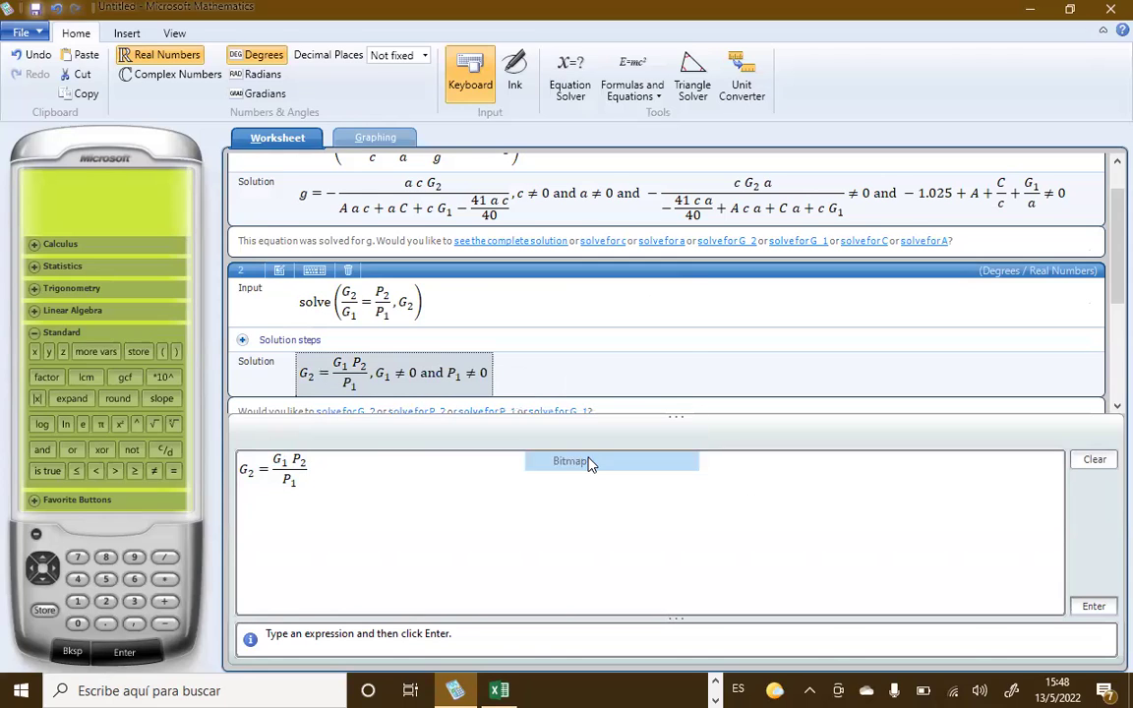
key(alt+Tab)
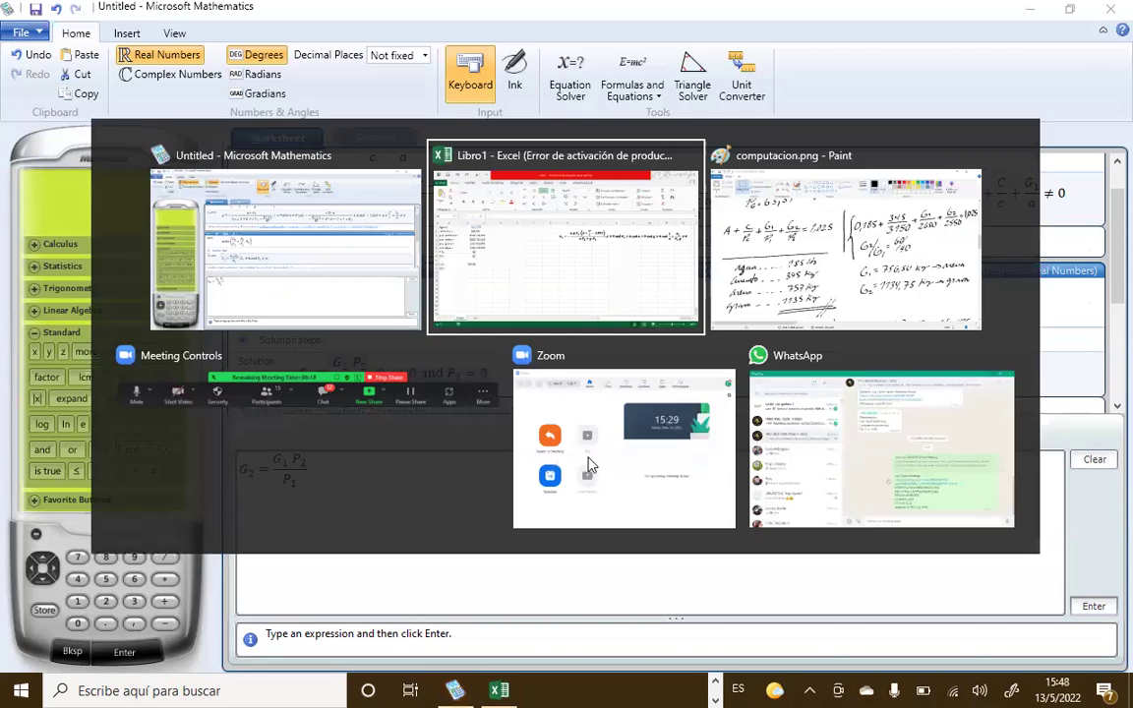
key(ctrl+v)
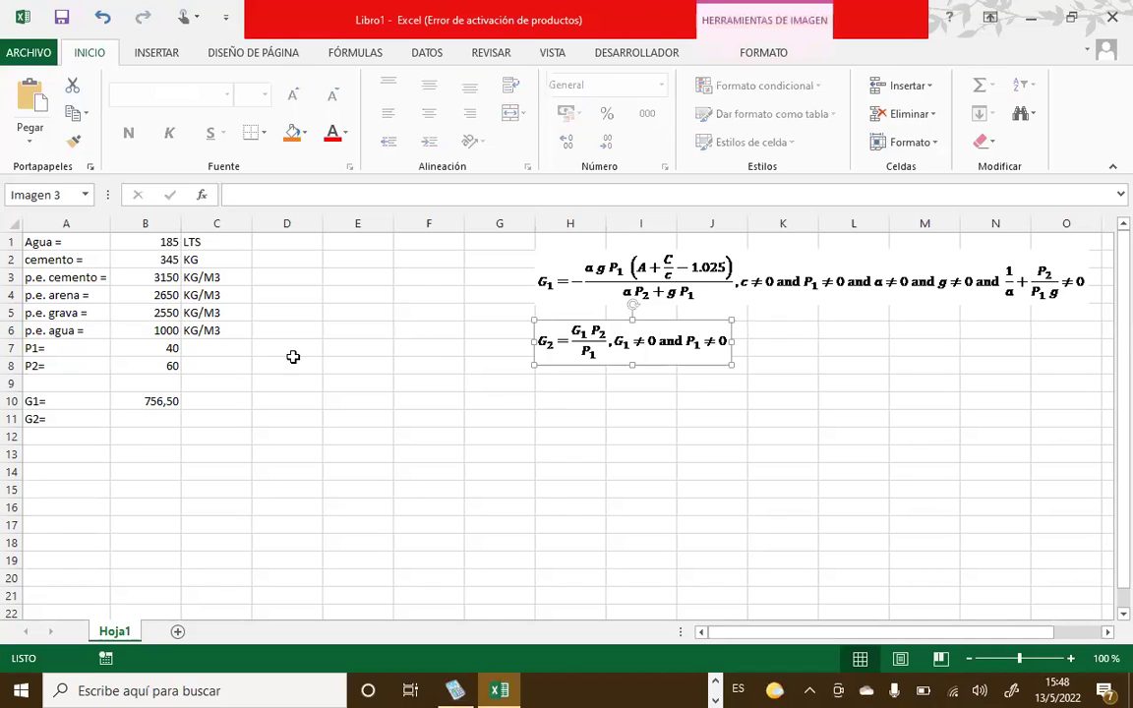
Enter the G2 formula =B10*B8/B7 in cell B11.
click(142, 421)
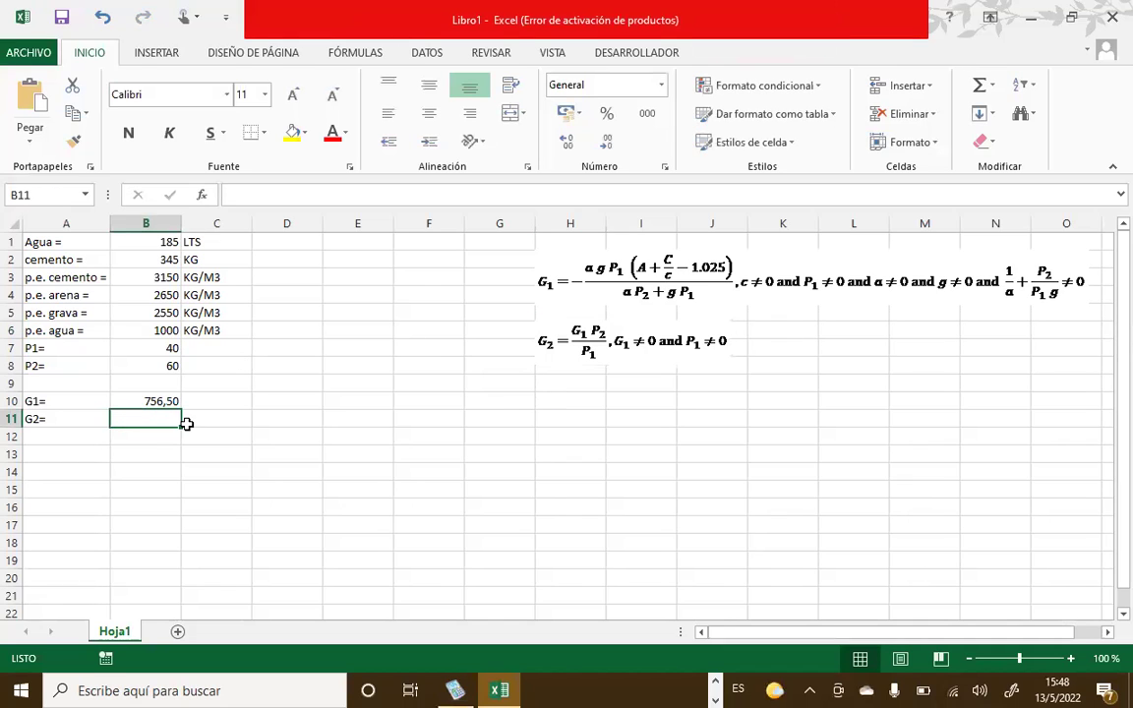
text(=)
click(140, 400)
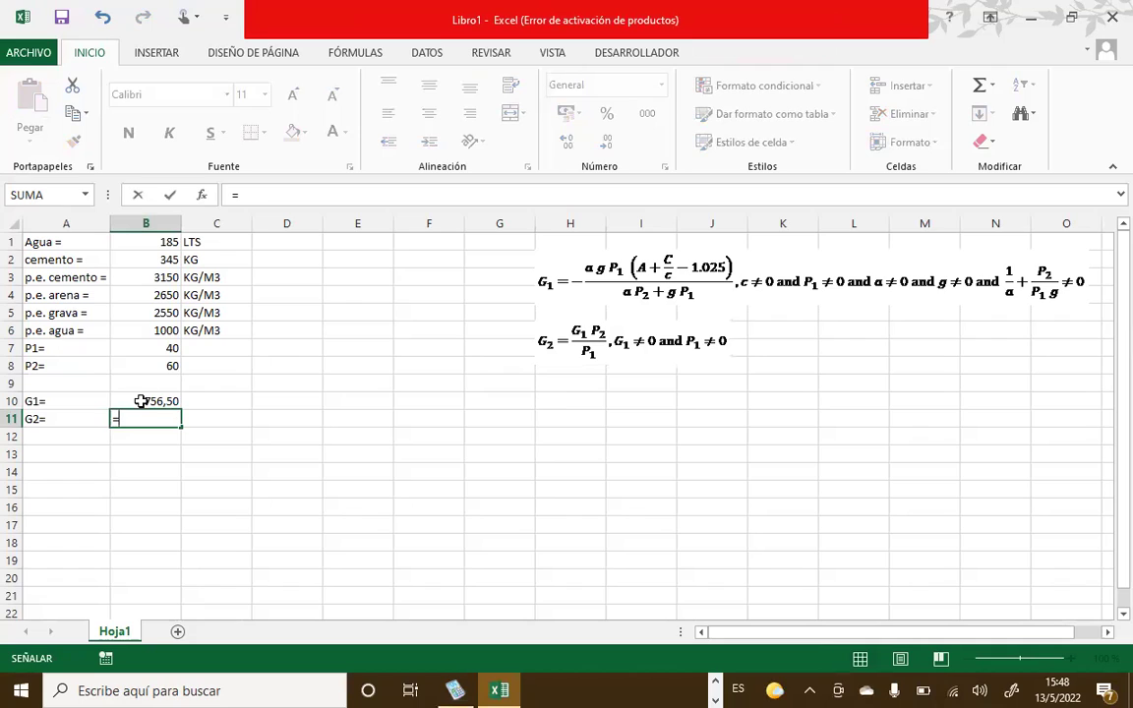
text(*)
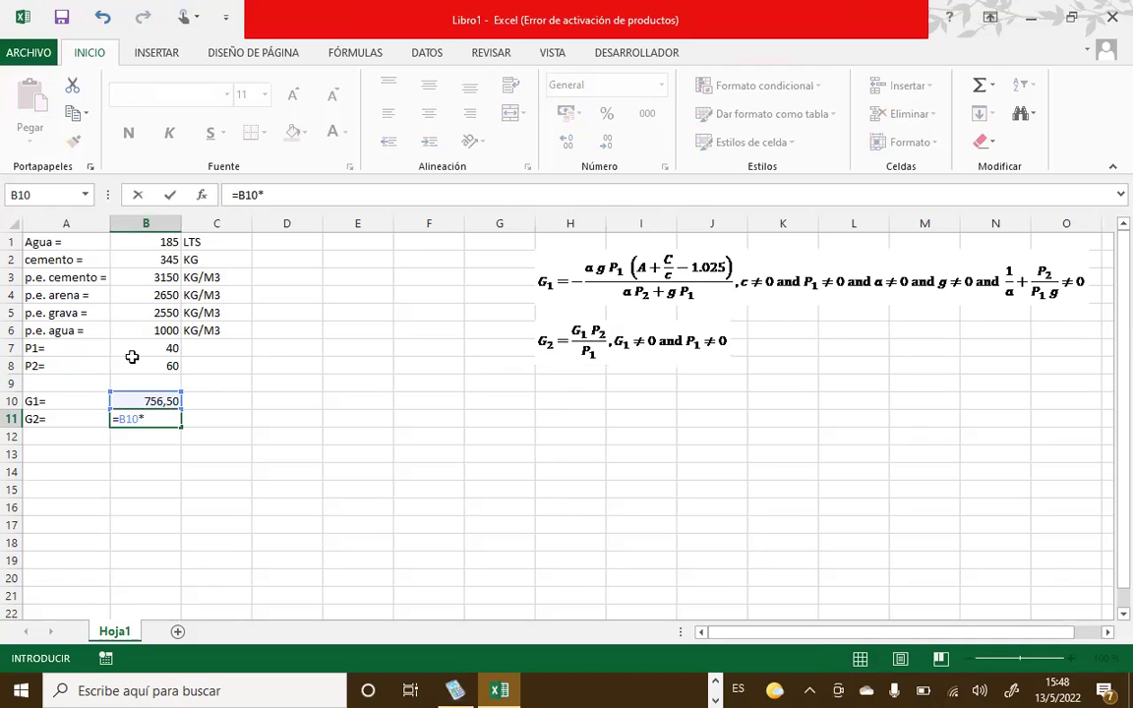
click(145, 364)
text(/)
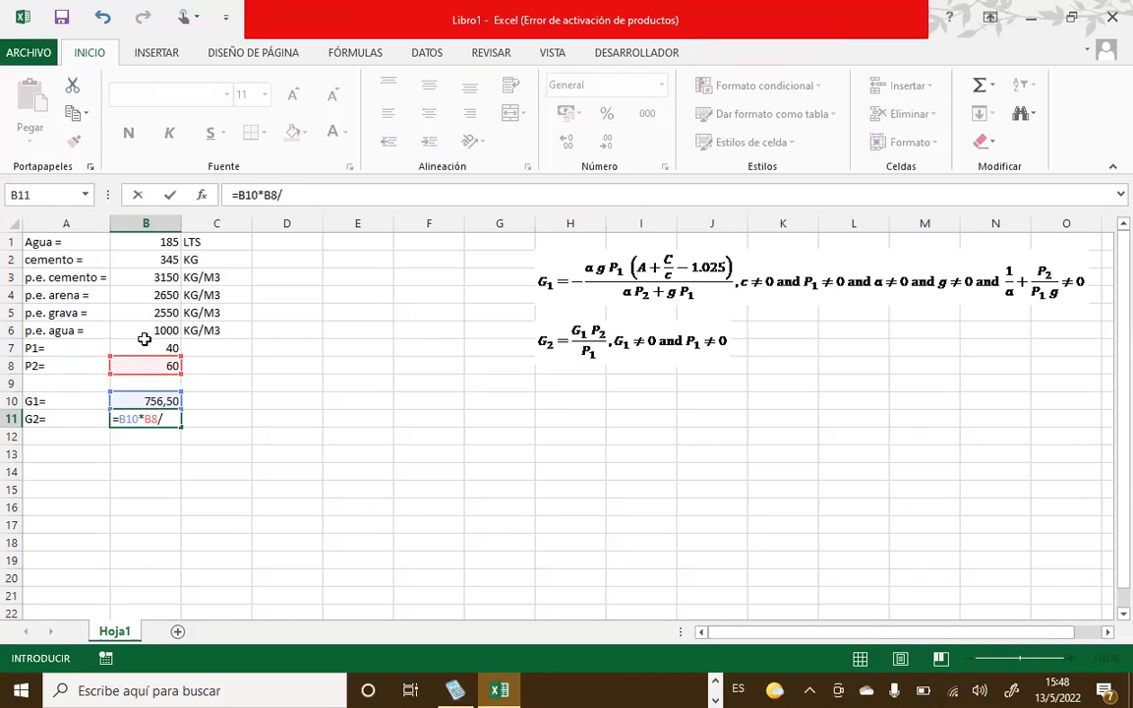
click(147, 347)
key(Return)
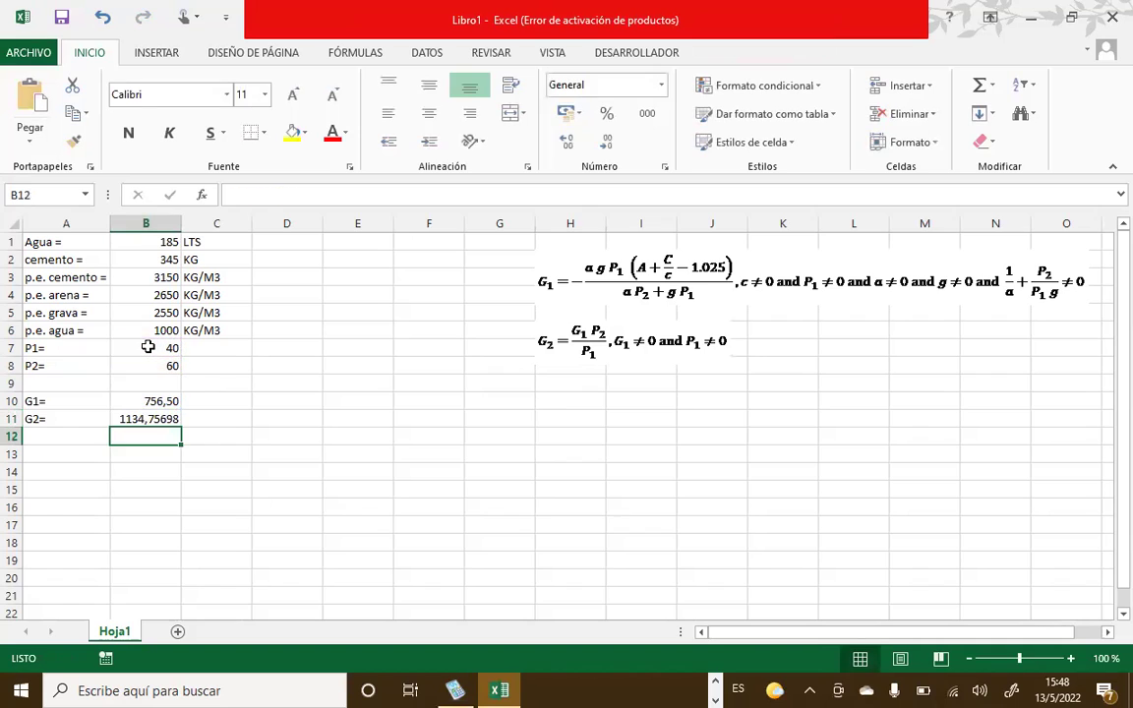
Format the G2 result in B11 to show two decimal places.
key(Up)
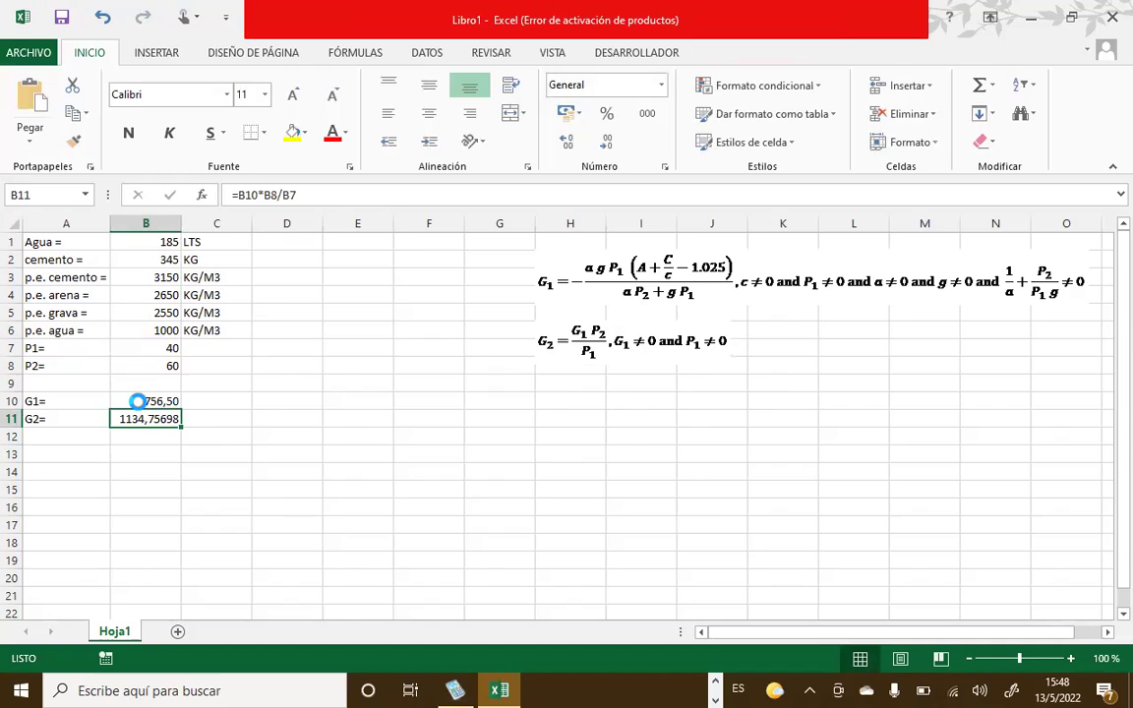
scroll(157, 305, up, 1)
click(605, 148)
click(605, 148)
click(566, 145)
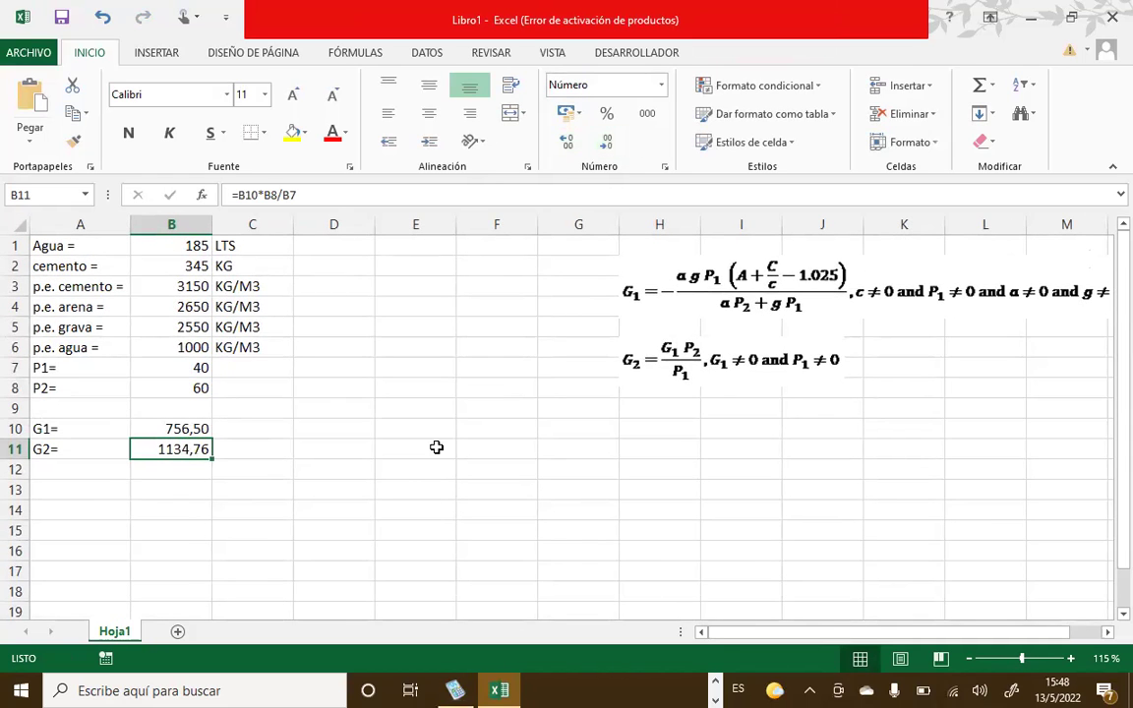
click(228, 472)
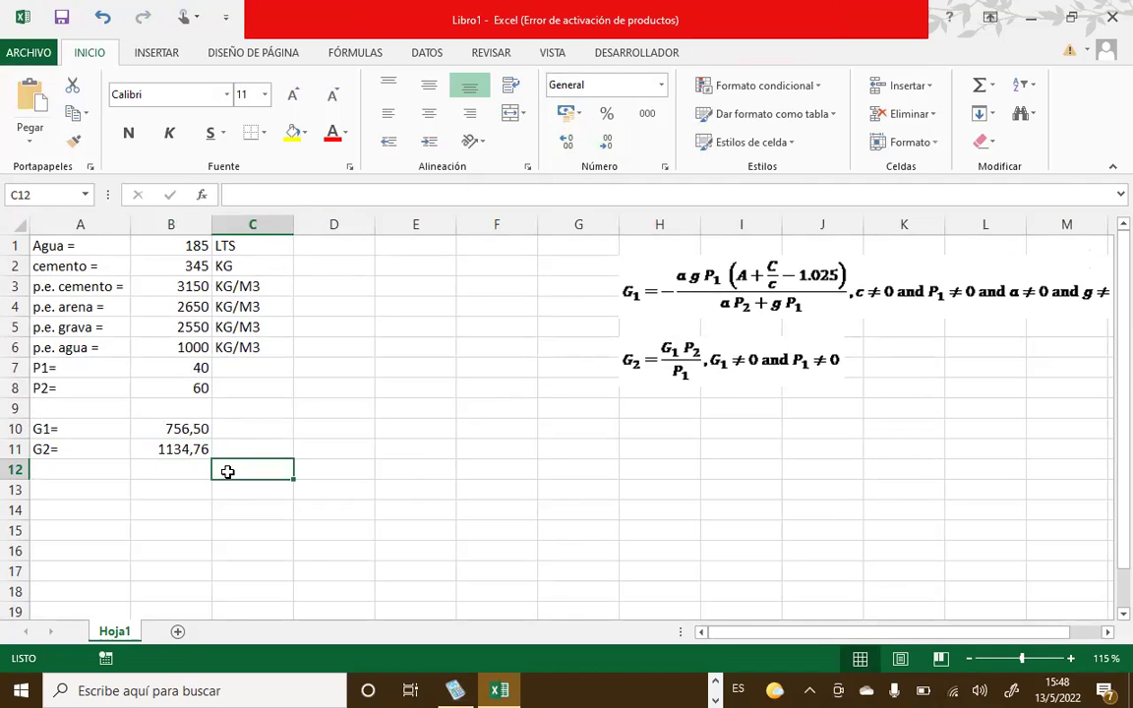
key(alt+Tab)
key(alt+Tab)
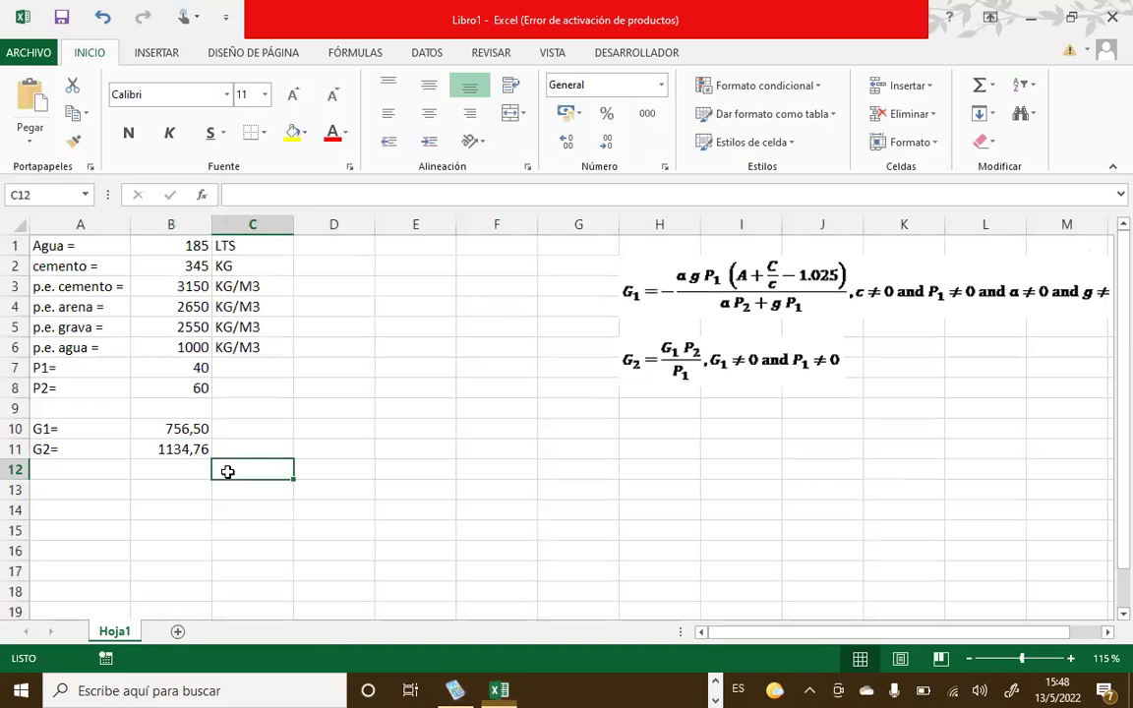
key(alt+Tab)
key(Tab)
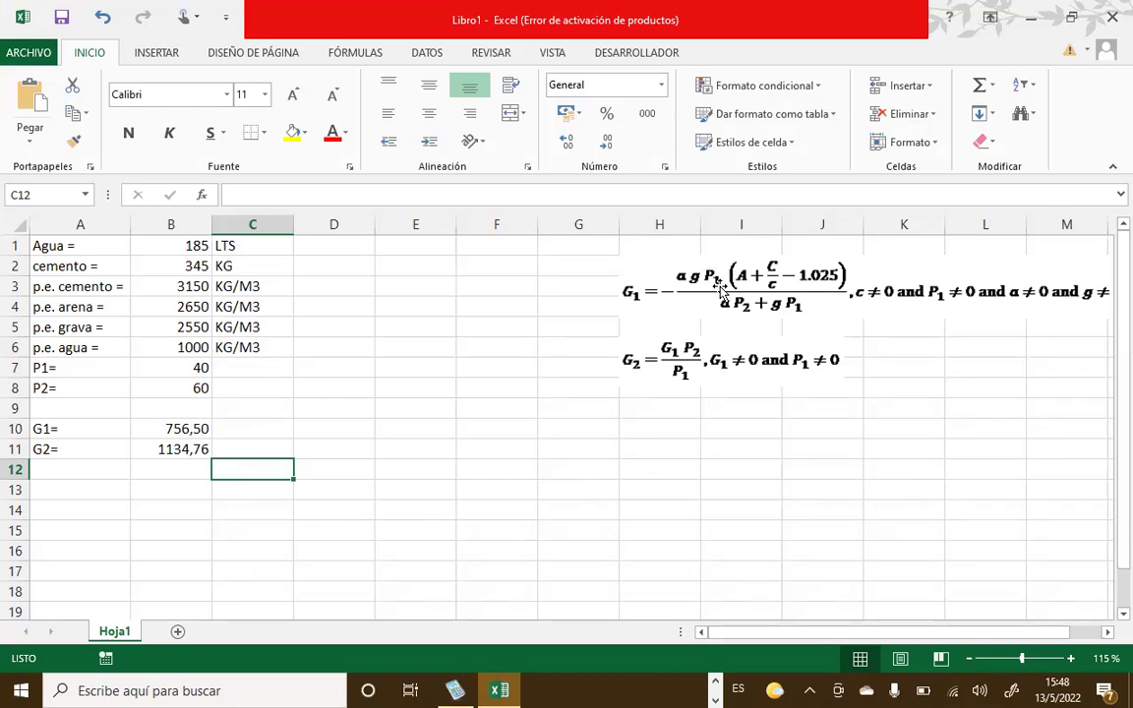
Move the G1 formula picture over to start at column E and align the G2 formula picture beneath it.
drag(702, 292, 514, 279)
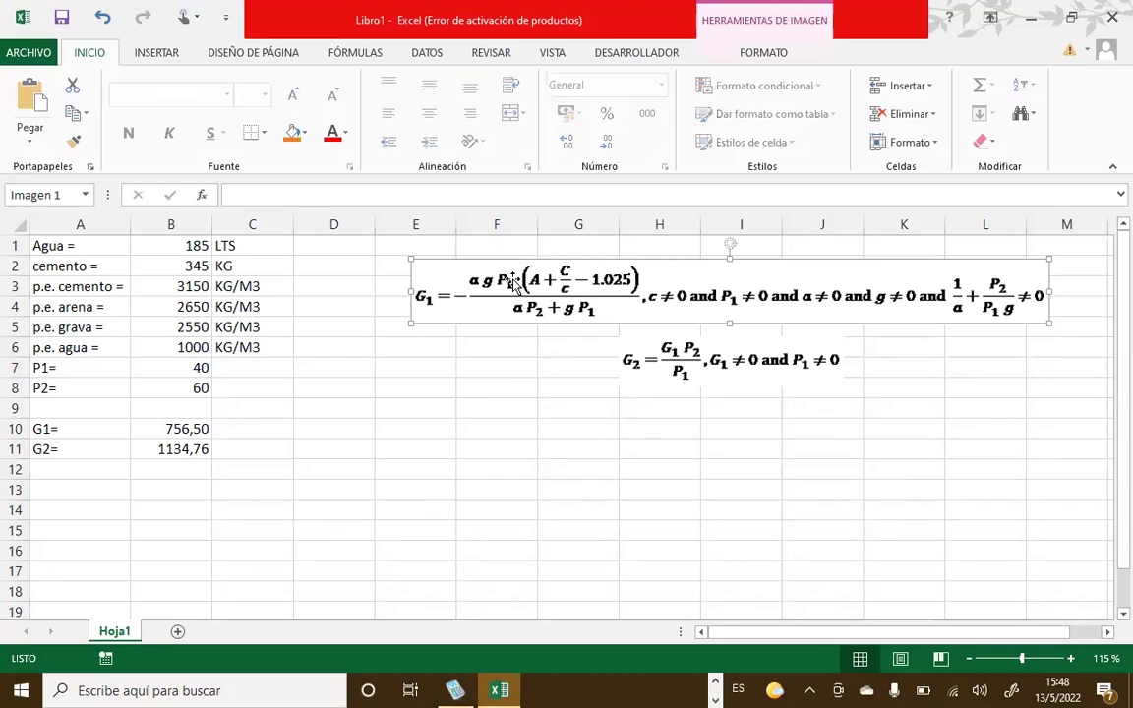
click(658, 361)
drag(659, 361, 453, 371)
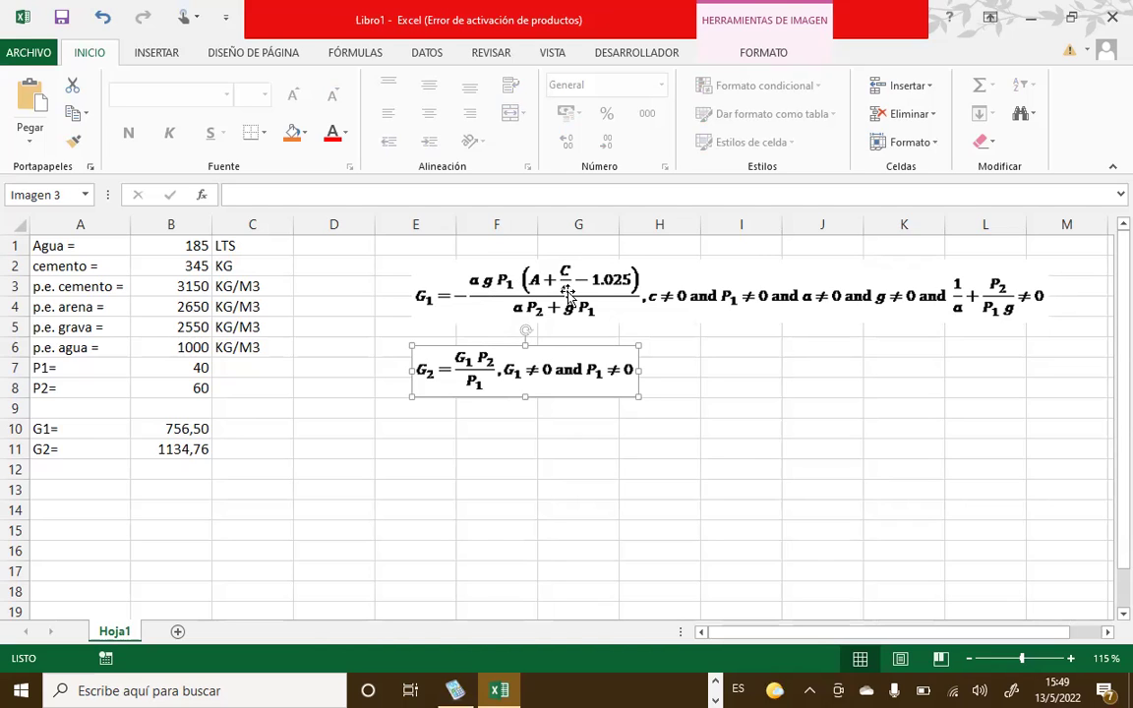
Review the specific weight rows against the G1 formula picture and inspect the G2 formula in B11.
drag(190, 287, 190, 326)
drag(61, 347, 228, 354)
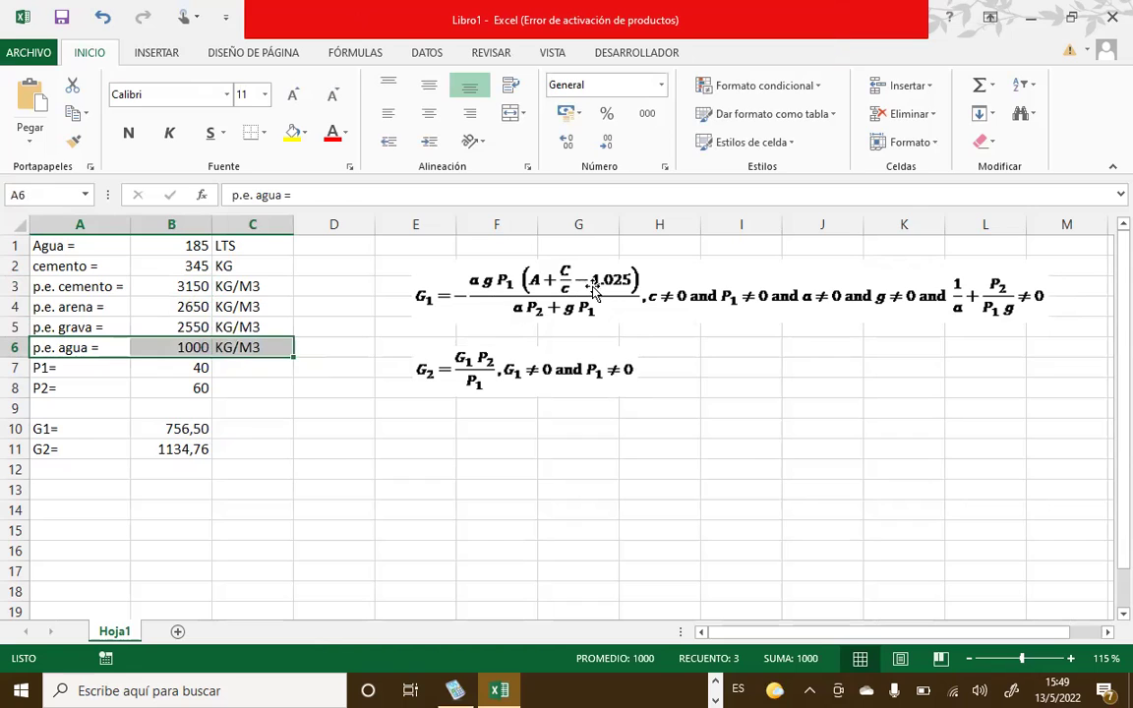
click(539, 264)
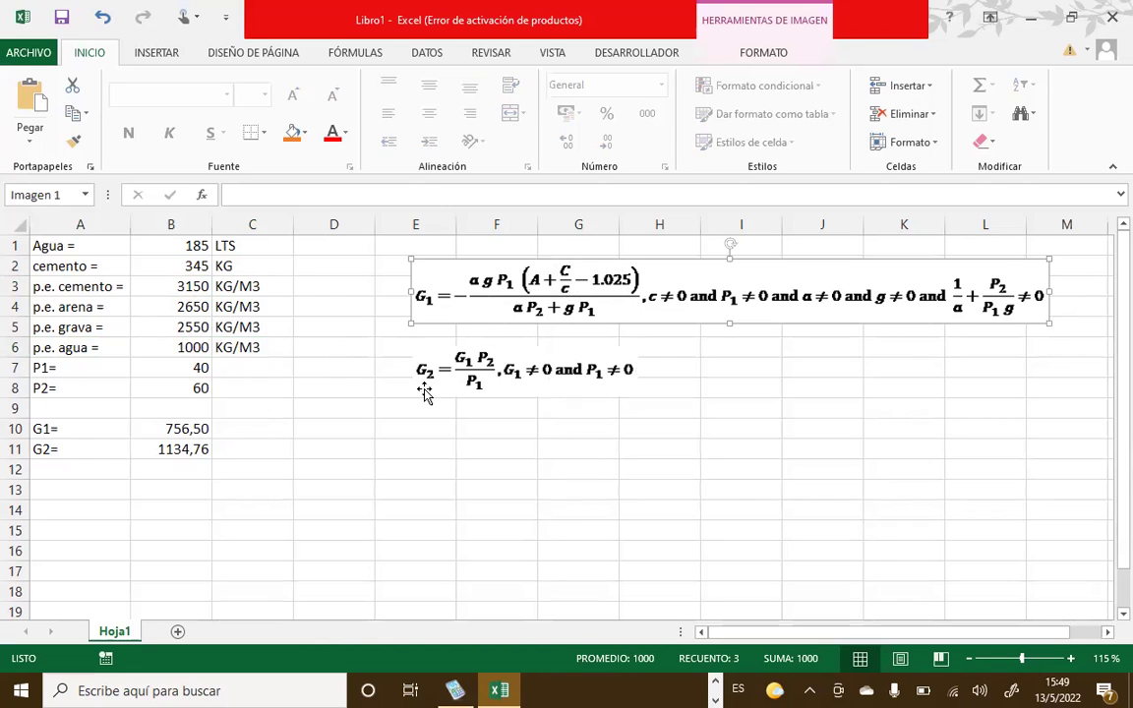
click(192, 453)
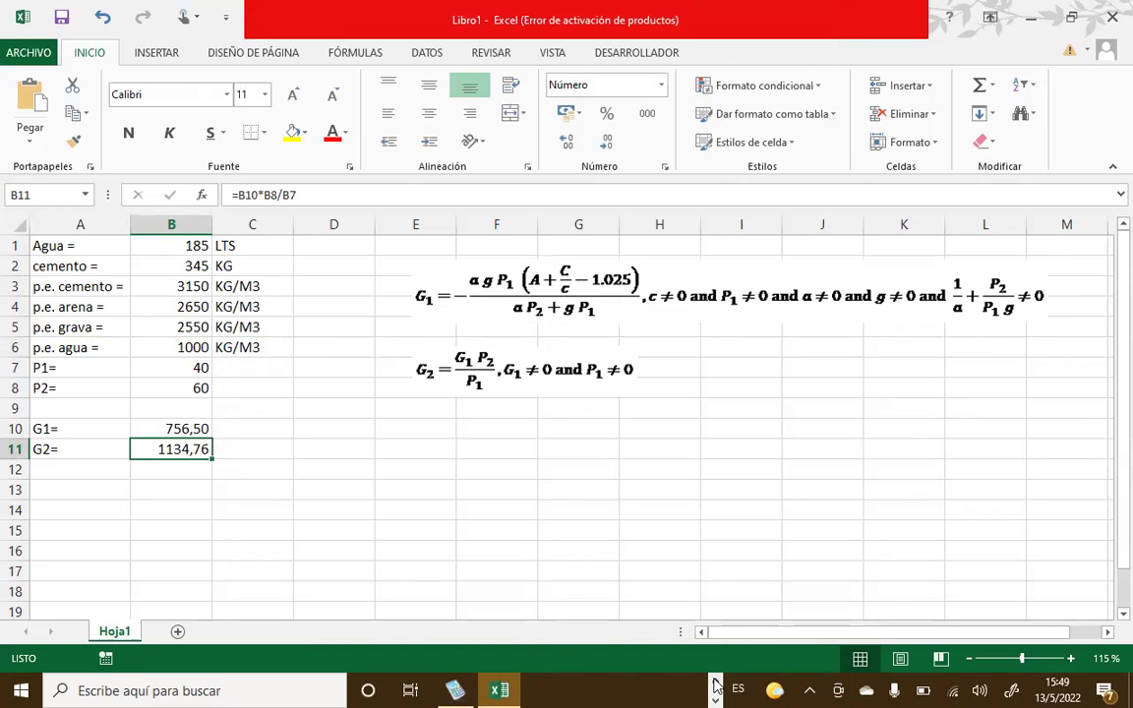
Switch to the handwritten notes in Paint and compare the G1 and G2 results, the moisture correction and the mix derivation.
click(610, 689)
mouse_move(612, 689)
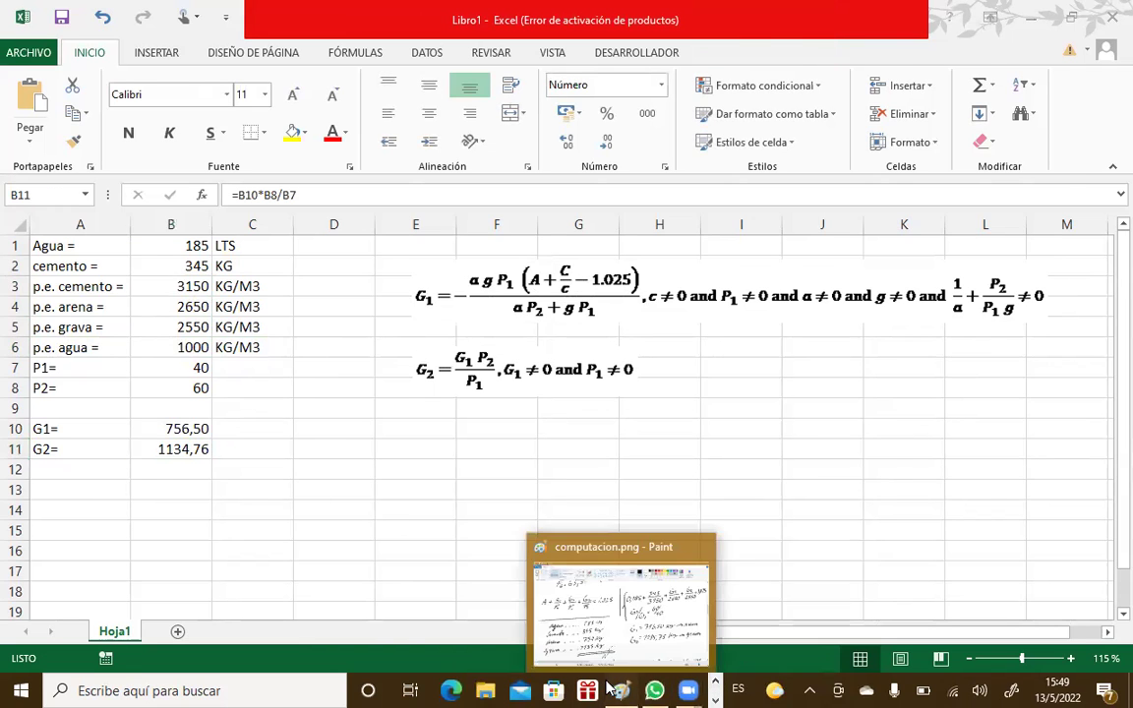
click(610, 610)
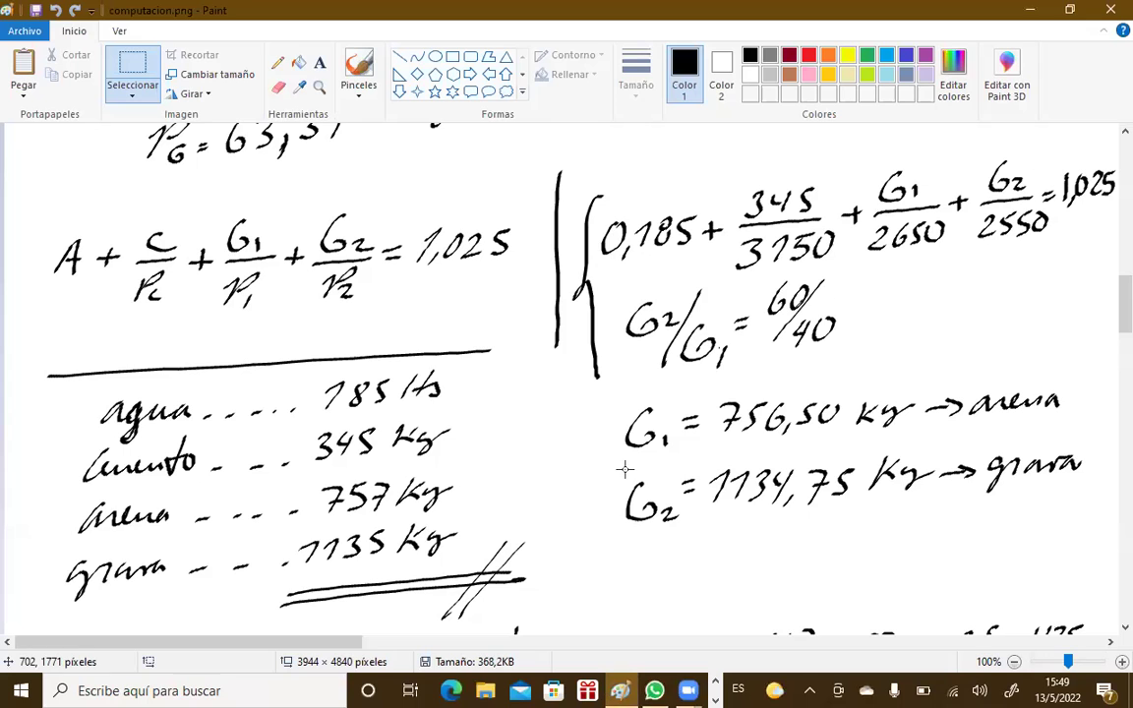
scroll(624, 470, down, 3)
scroll(625, 469, down, 3)
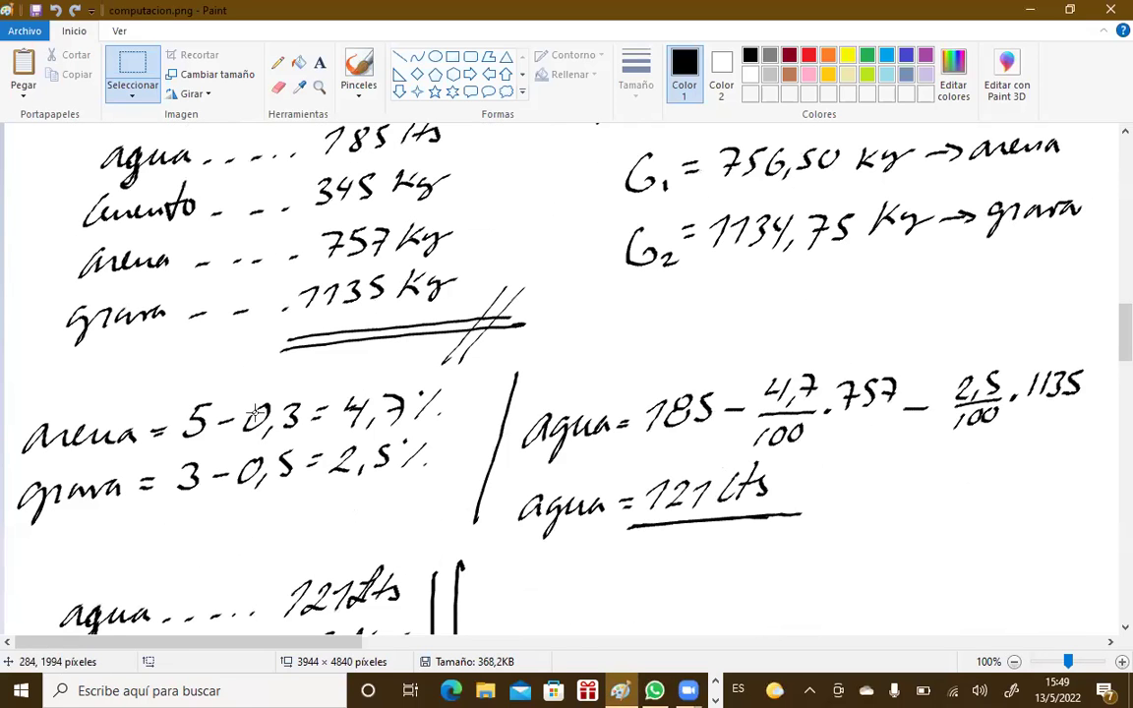
scroll(254, 413, down, 6)
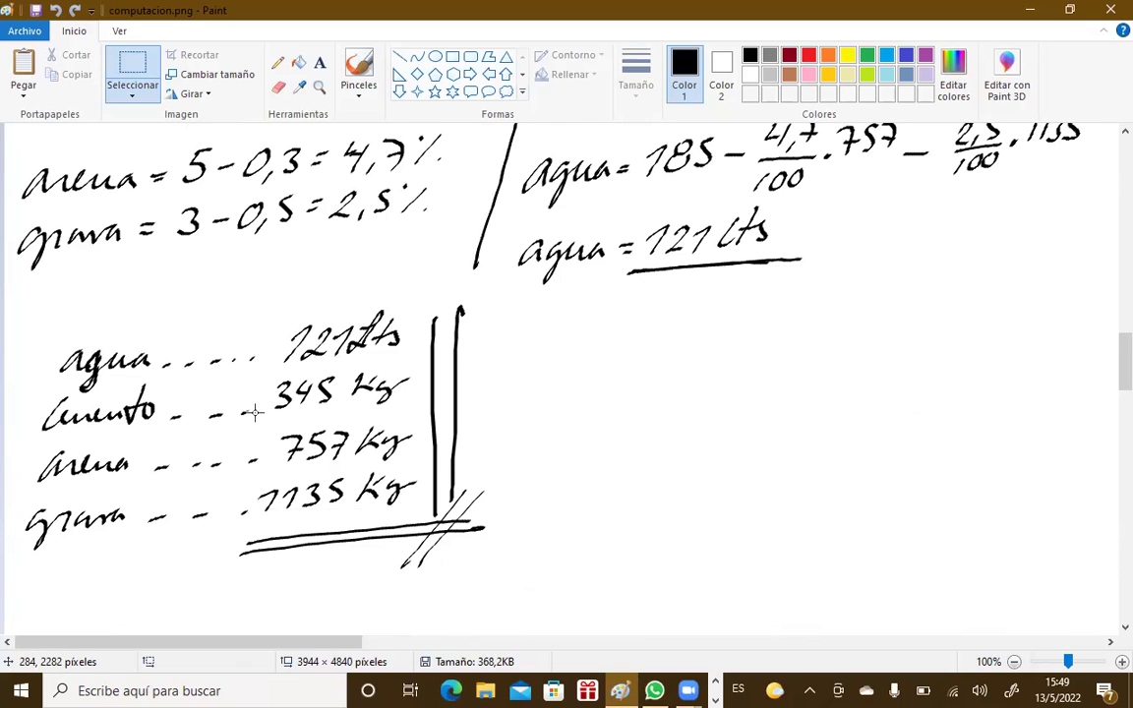
scroll(254, 413, up, 6)
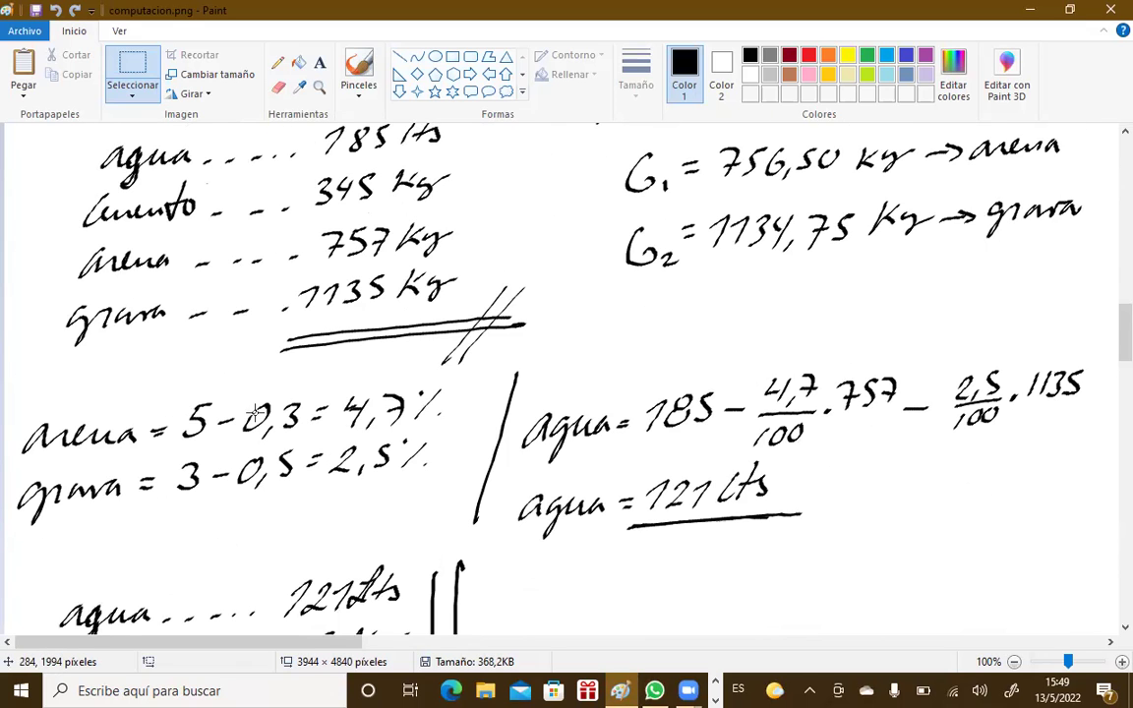
scroll(370, 431, up, 13)
scroll(370, 432, up, 20)
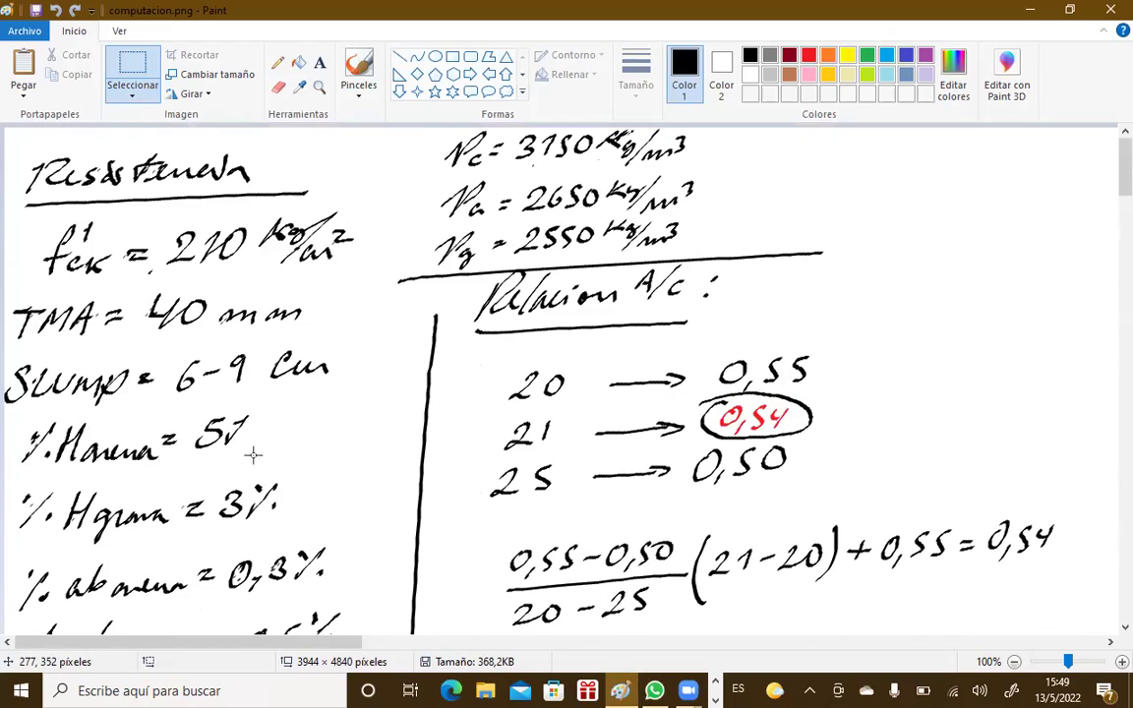
scroll(254, 454, down, 3)
scroll(260, 479, down, 20)
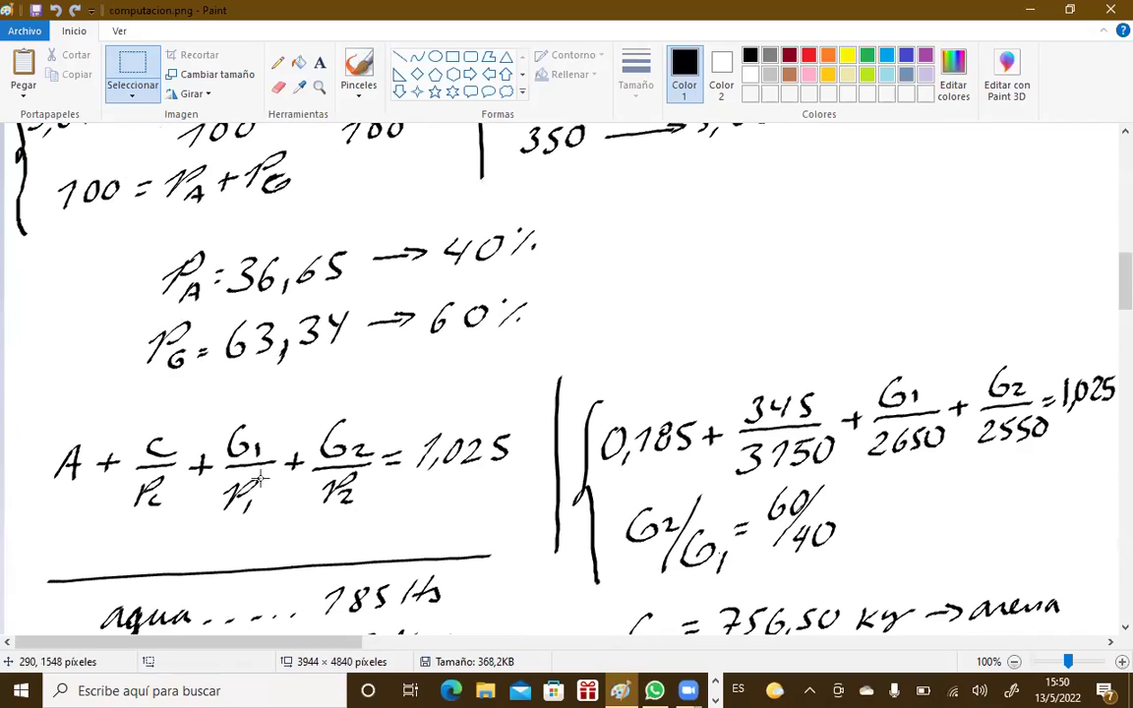
click(688, 691)
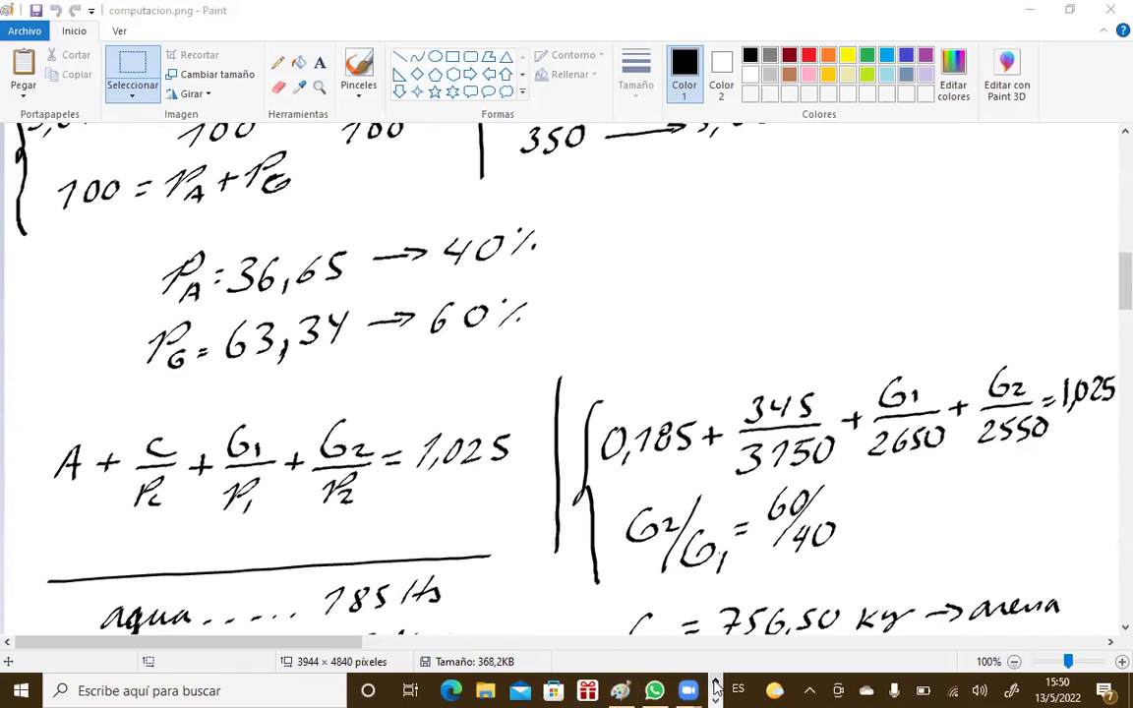
key(alt+Tab)
key(alt+Tab)
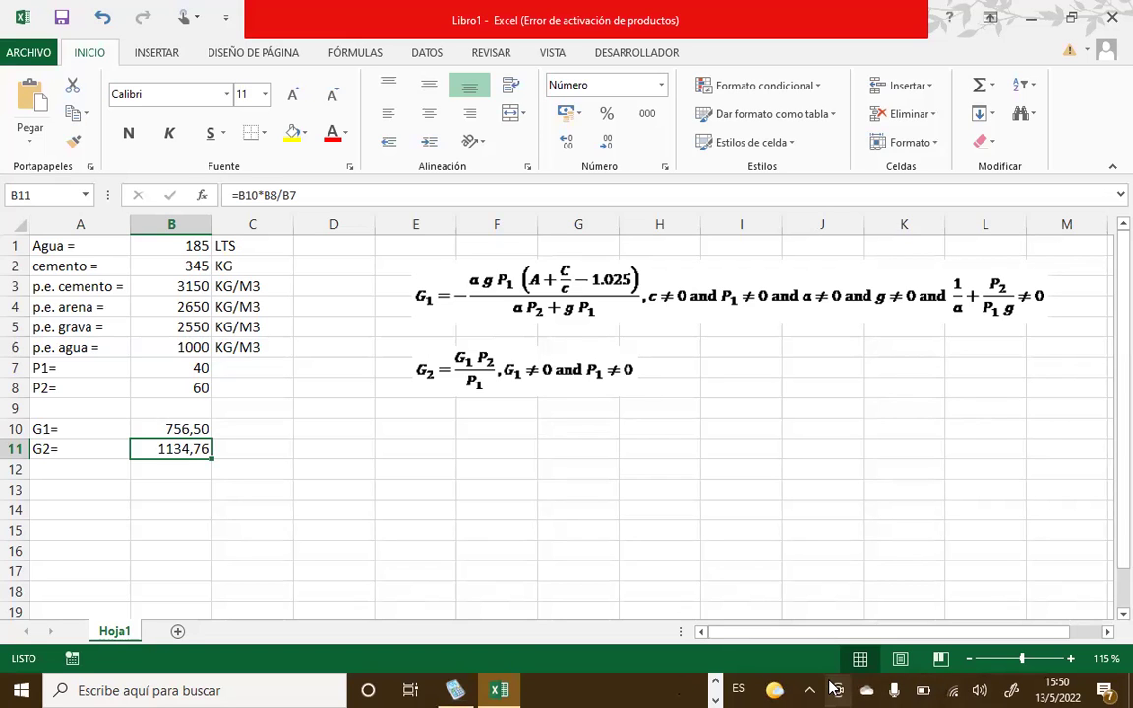
Go back to the Paint notes and examine the humidity and absorption percentages, the corrected water calculation and the final quantities.
key(alt+Tab)
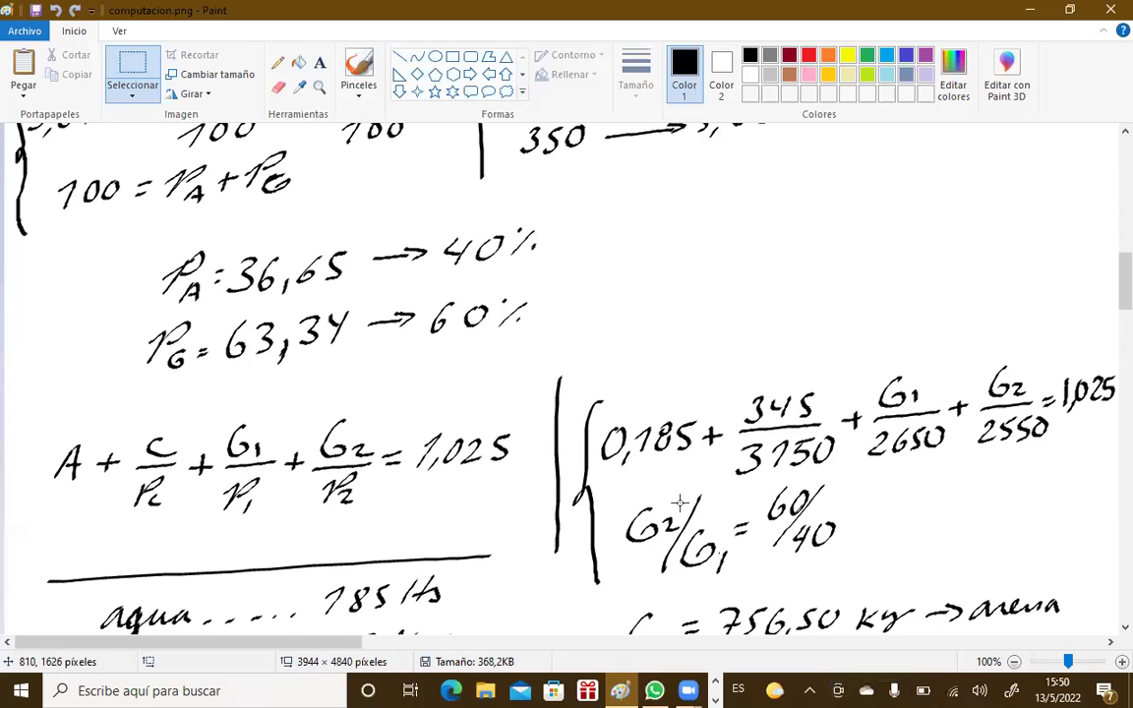
scroll(666, 484, down, 10)
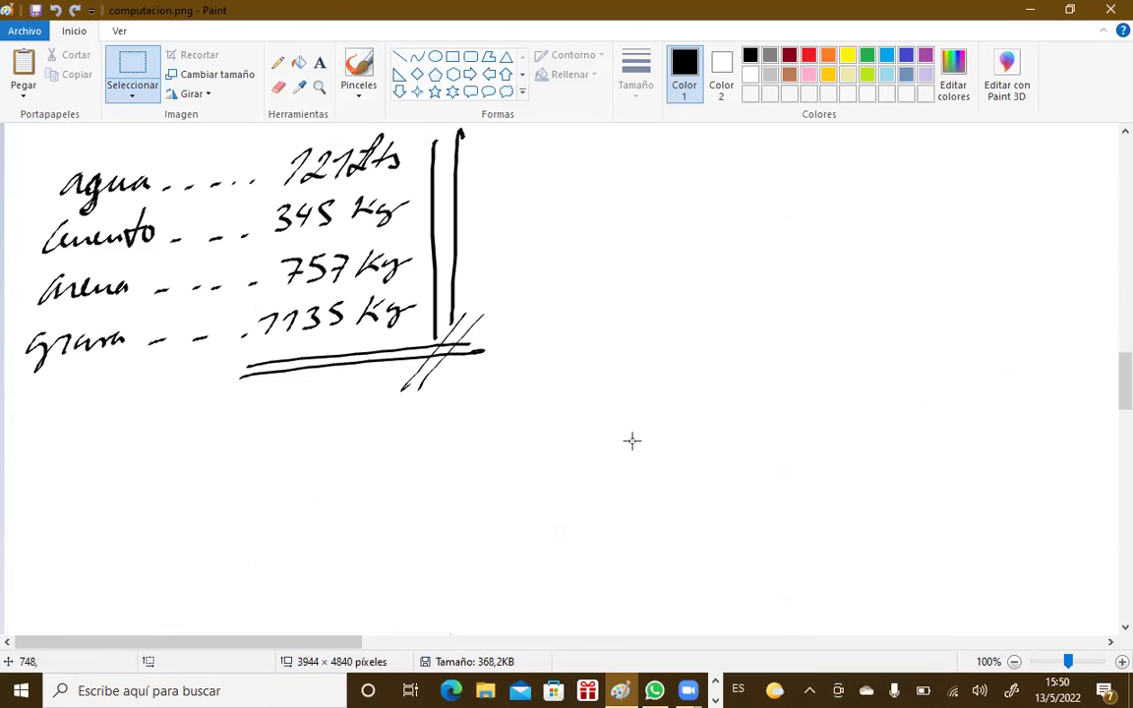
scroll(584, 377, up, 12)
scroll(584, 377, up, 4)
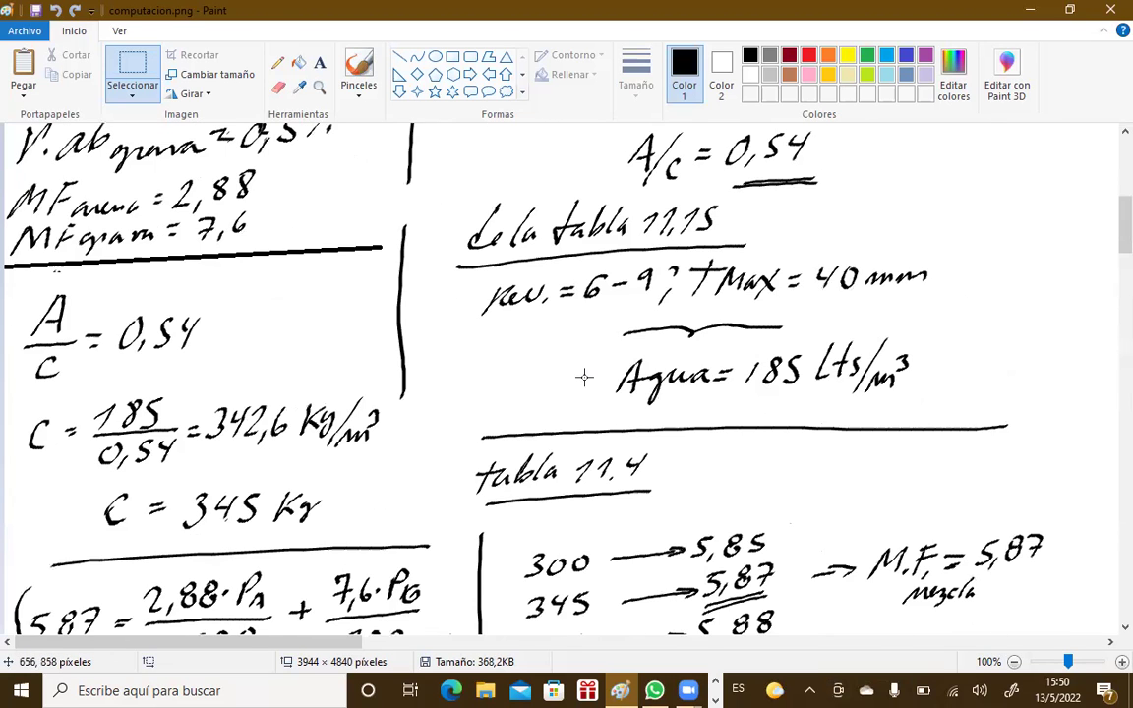
scroll(585, 377, up, 5)
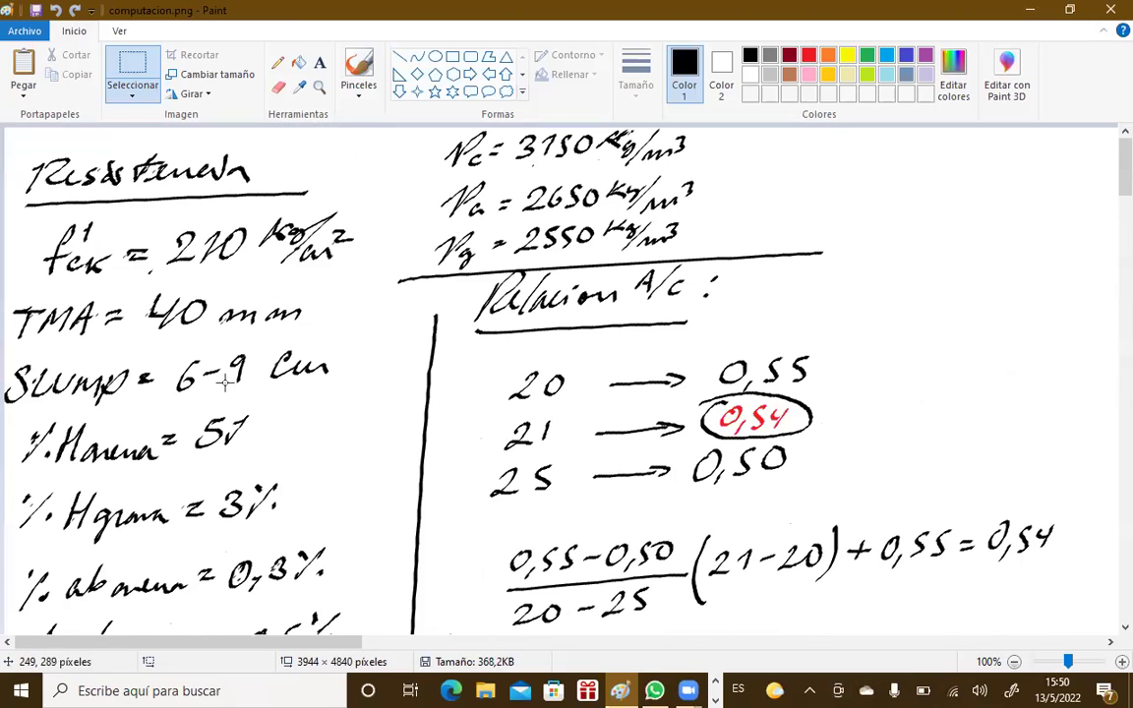
scroll(225, 384, down, 10)
scroll(225, 383, up, 6)
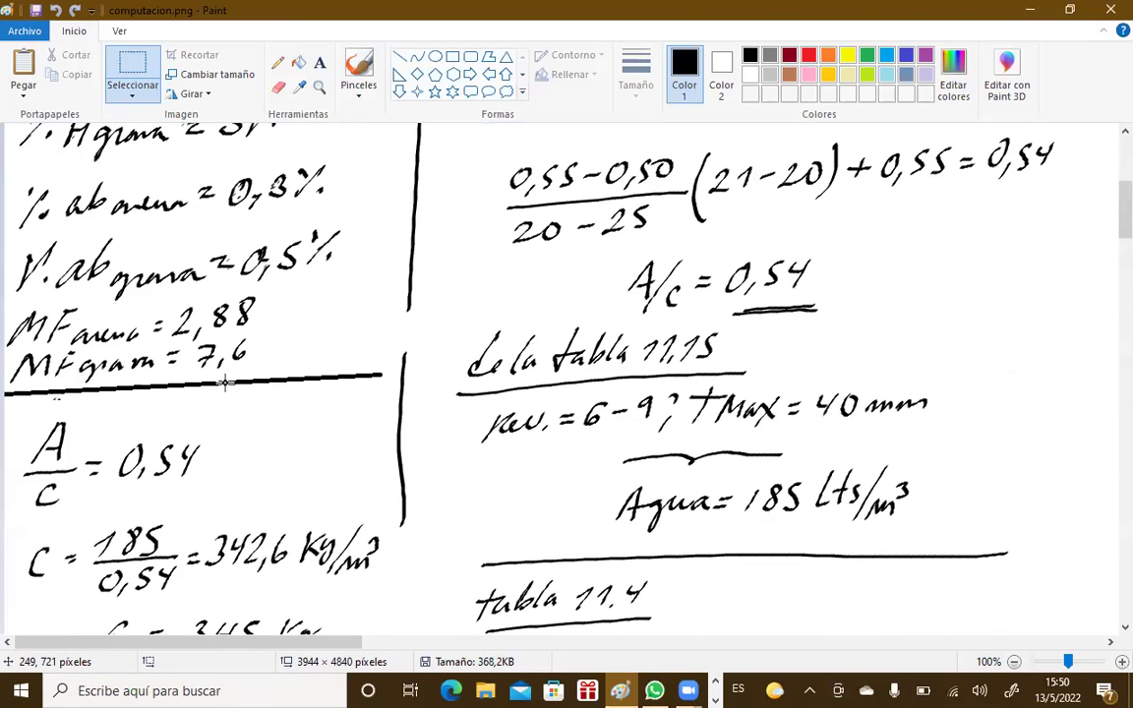
scroll(225, 384, up, 3)
scroll(190, 382, down, 7)
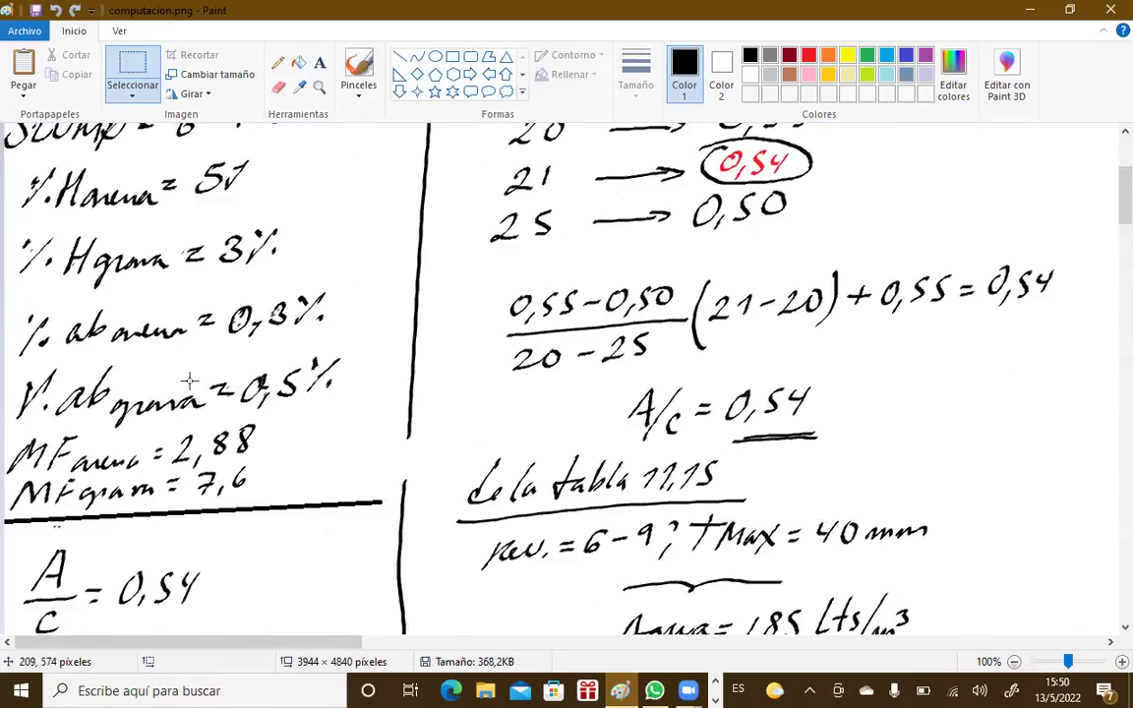
scroll(190, 382, down, 7)
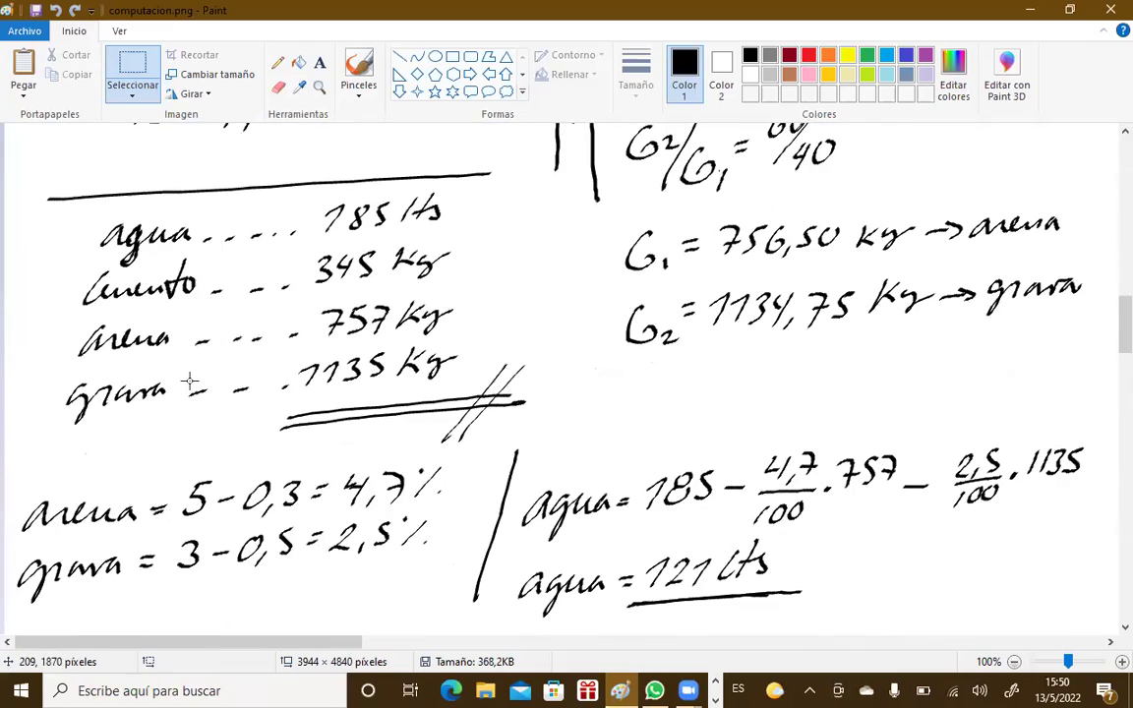
scroll(190, 382, up, 14)
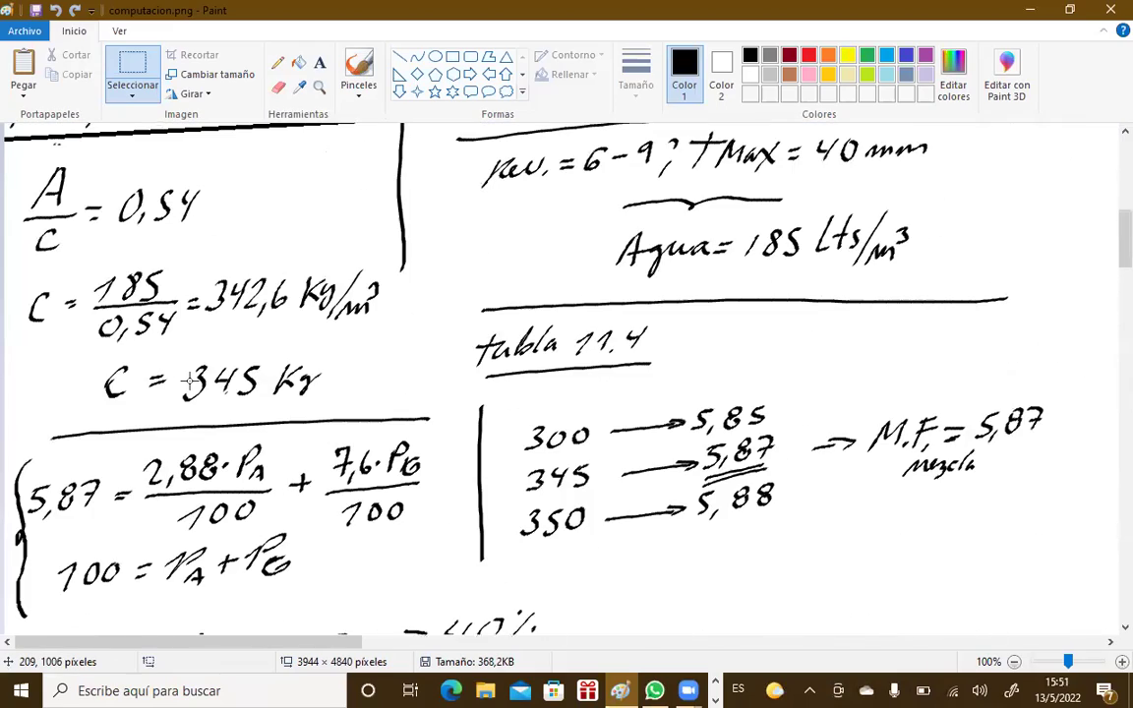
scroll(190, 382, up, 2)
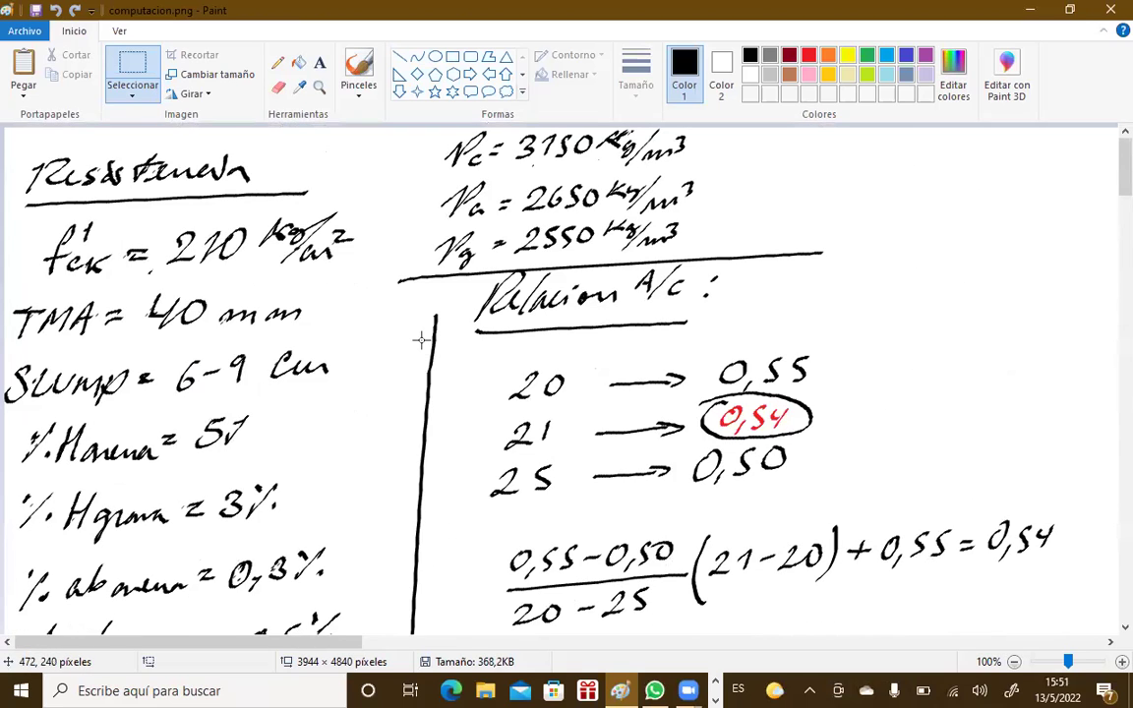
Return to Excel and select cell A13 below the G1 and G2 results.
key(alt+Tab)
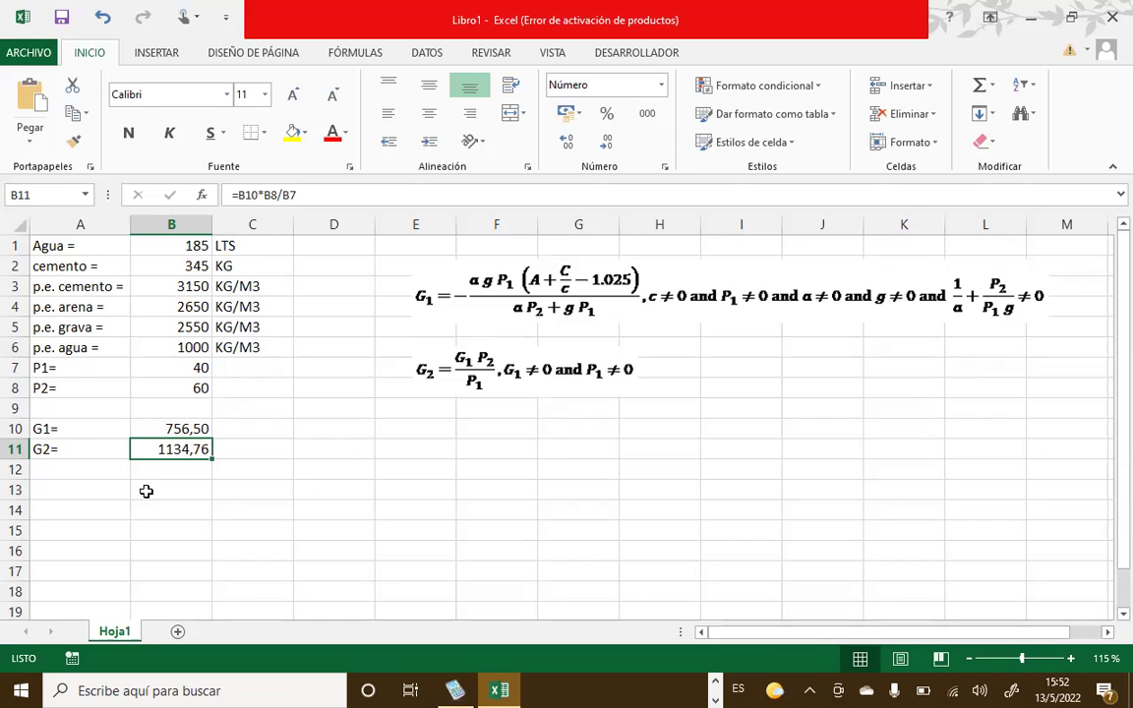
click(98, 489)
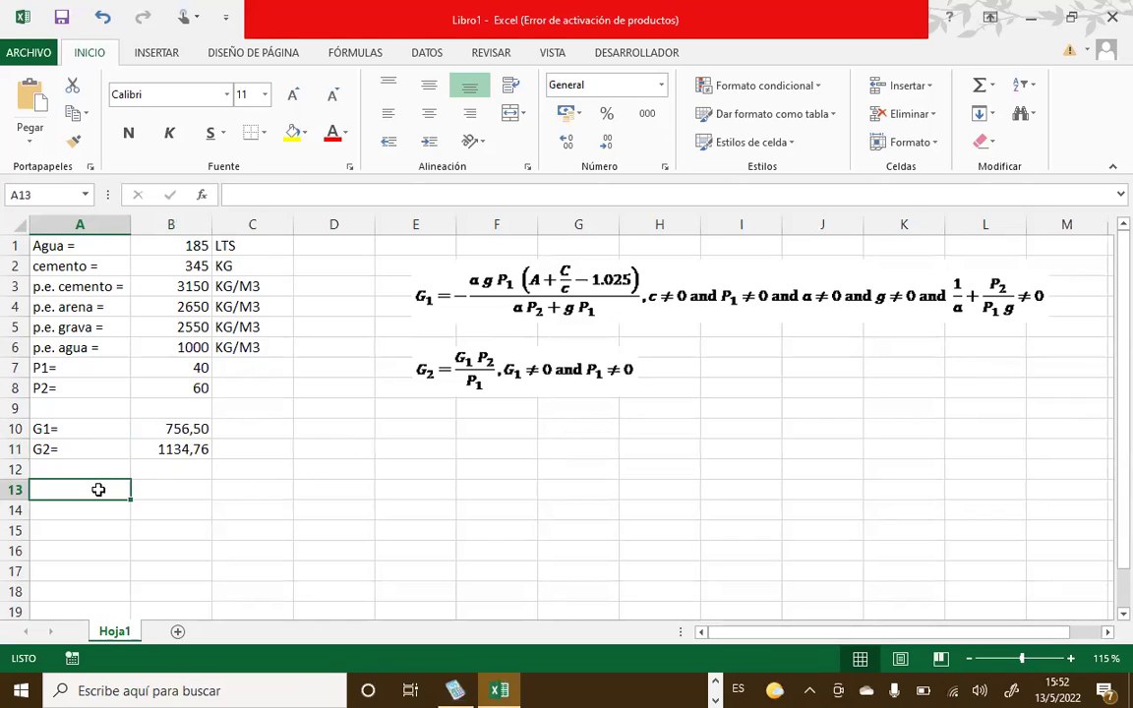